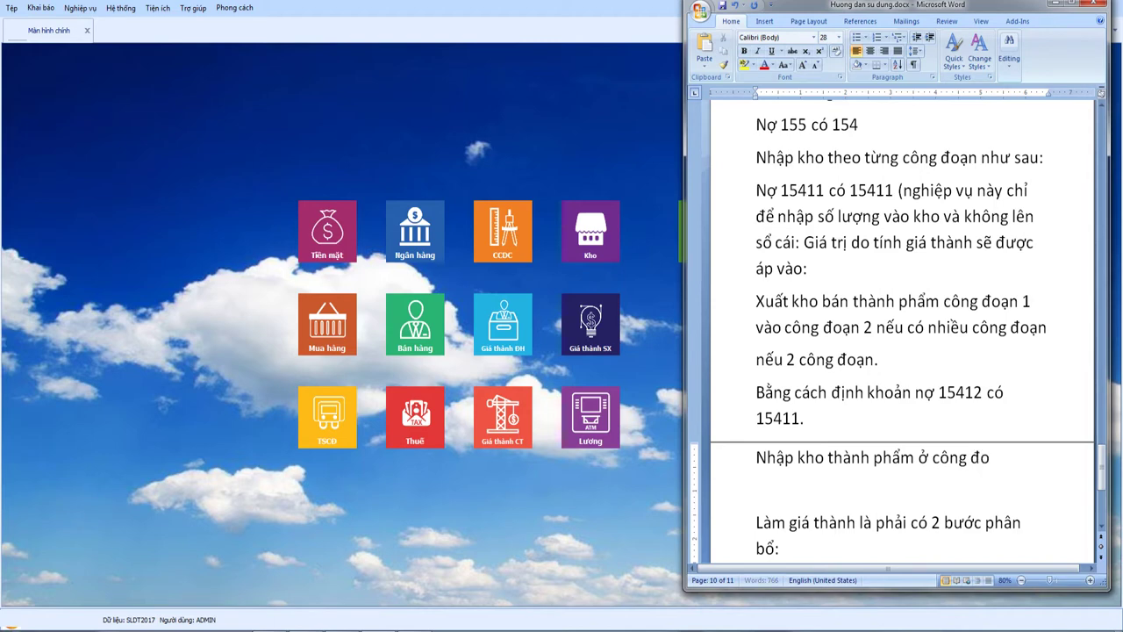
Step: Complete the line "Nhập kho thành phẩm ở công đoạn:", add "nợ 155 có 15412" below it, and remove the blank lines before the next paragraph
text(ạn:)
key(Return)
text(nợ 1)
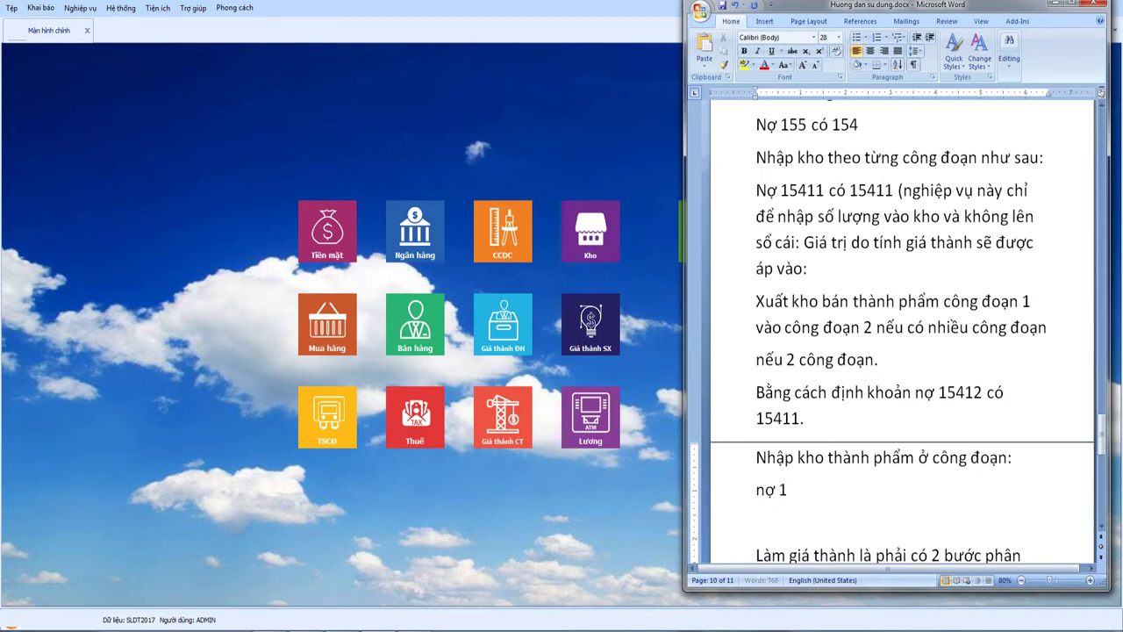
text(55 có 15412)
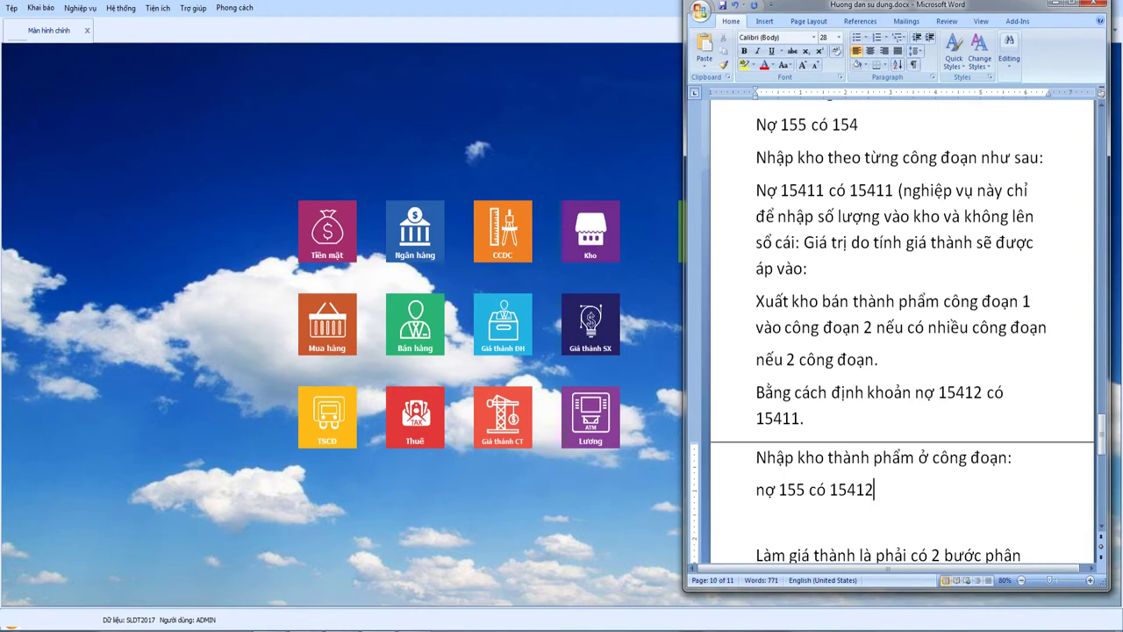
key(Return)
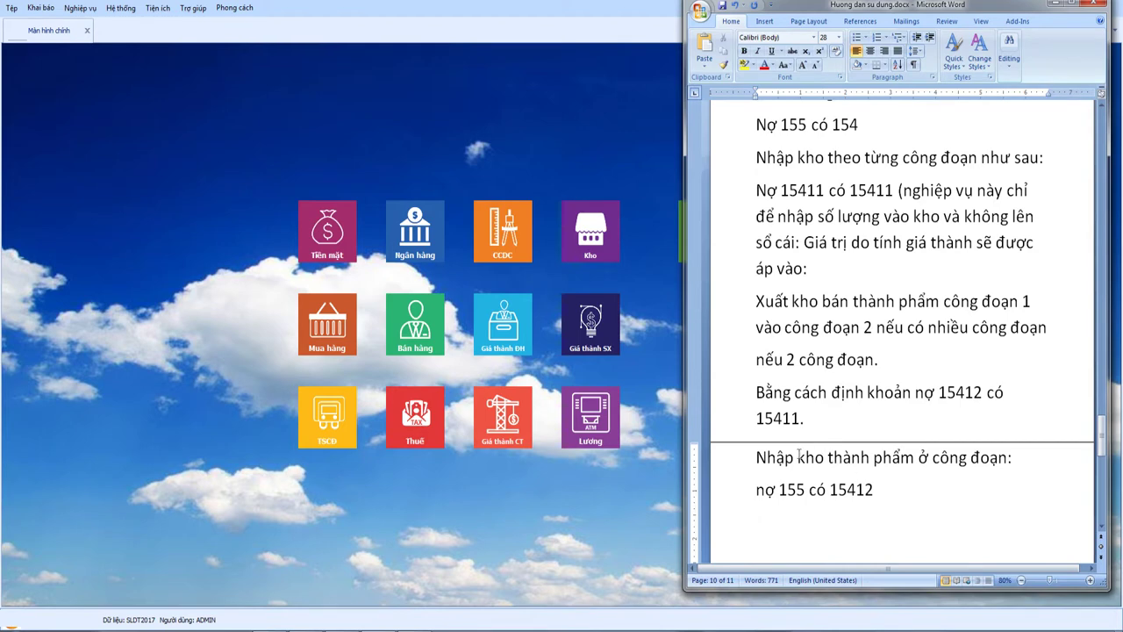
key(Return)
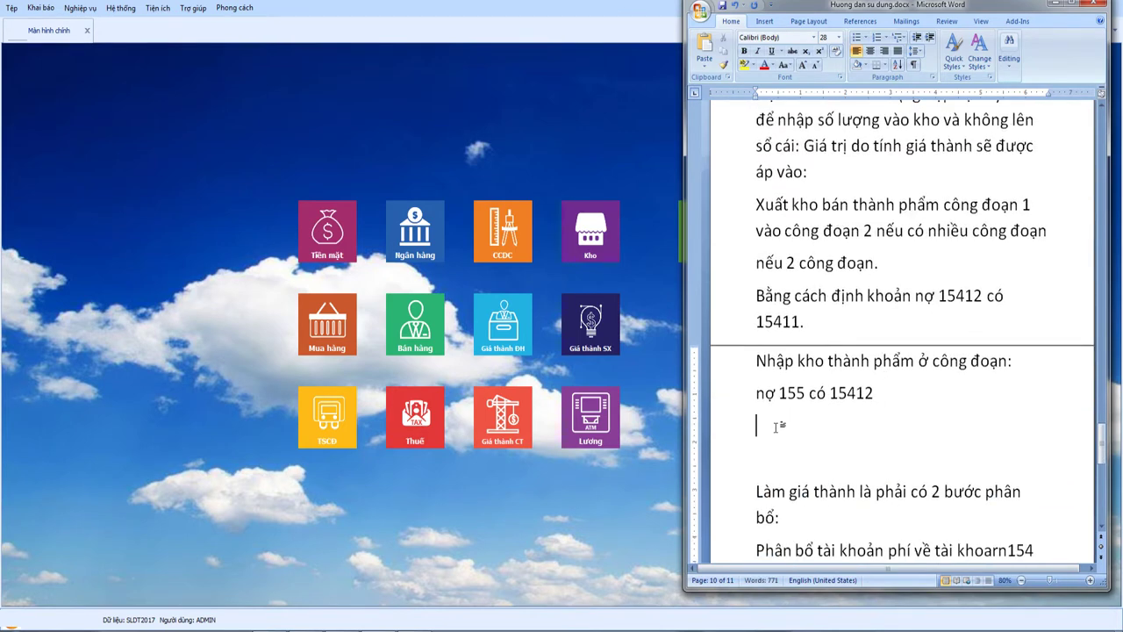
key(Delete)
key(Delete)
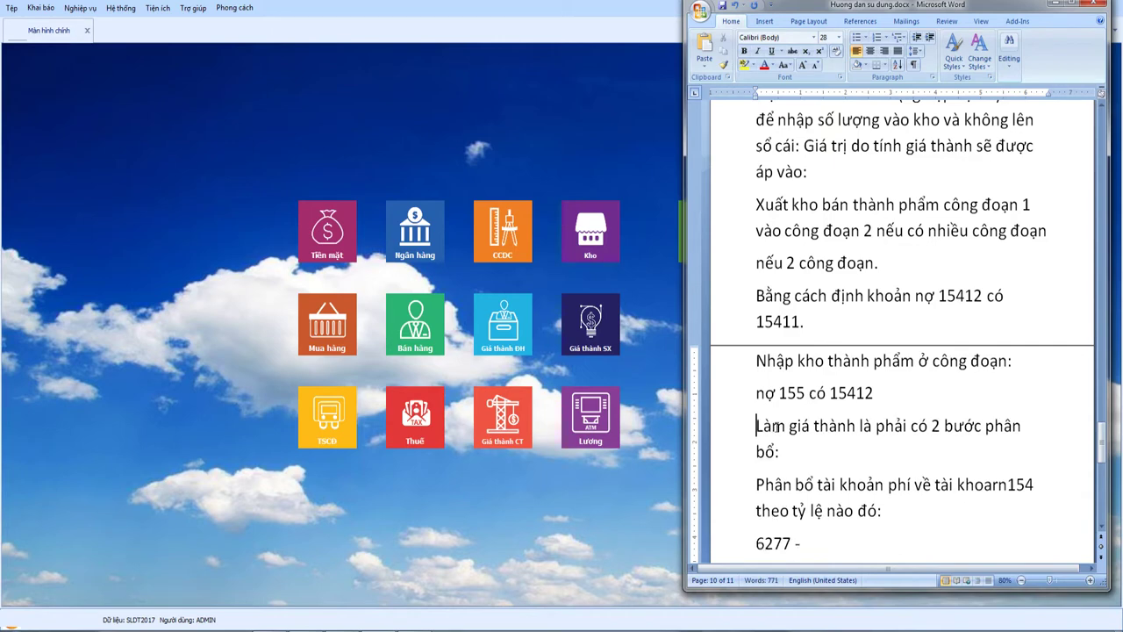
scroll(932, 348, up, 1)
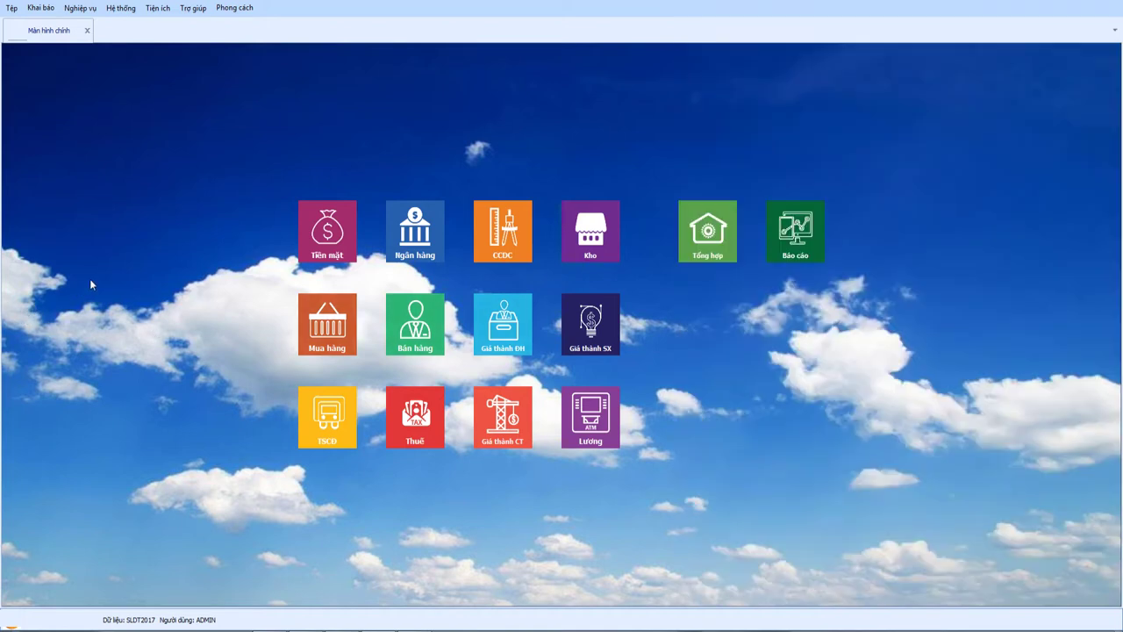
Step: Switch to the accounting application and start a new stock receipt (Nhập kho) in the Kho module
click(90, 279)
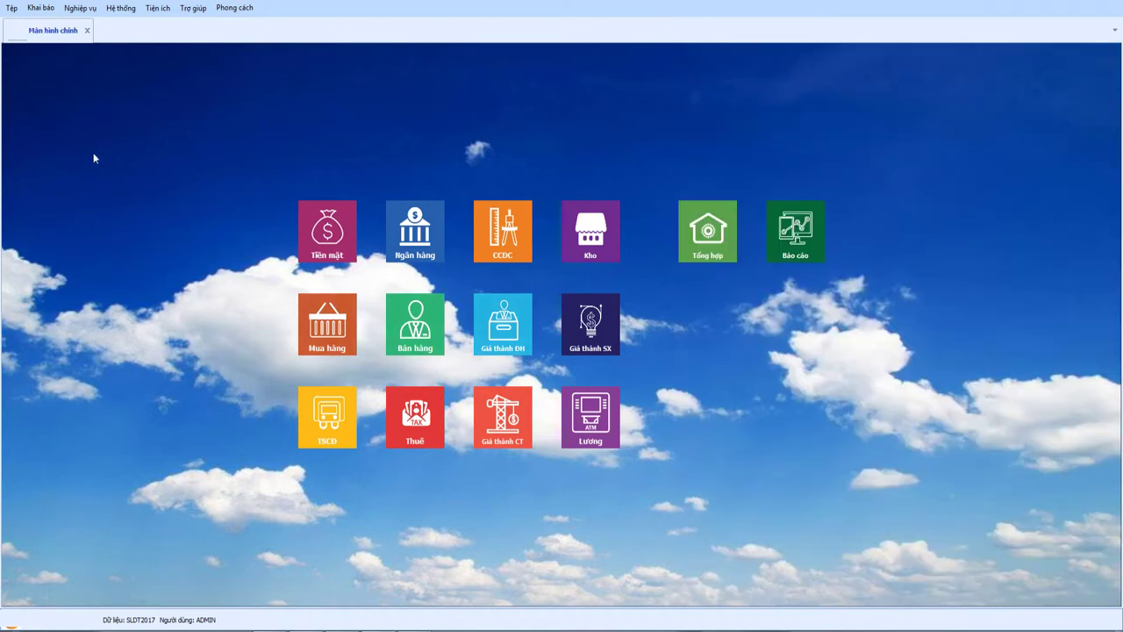
click(88, 33)
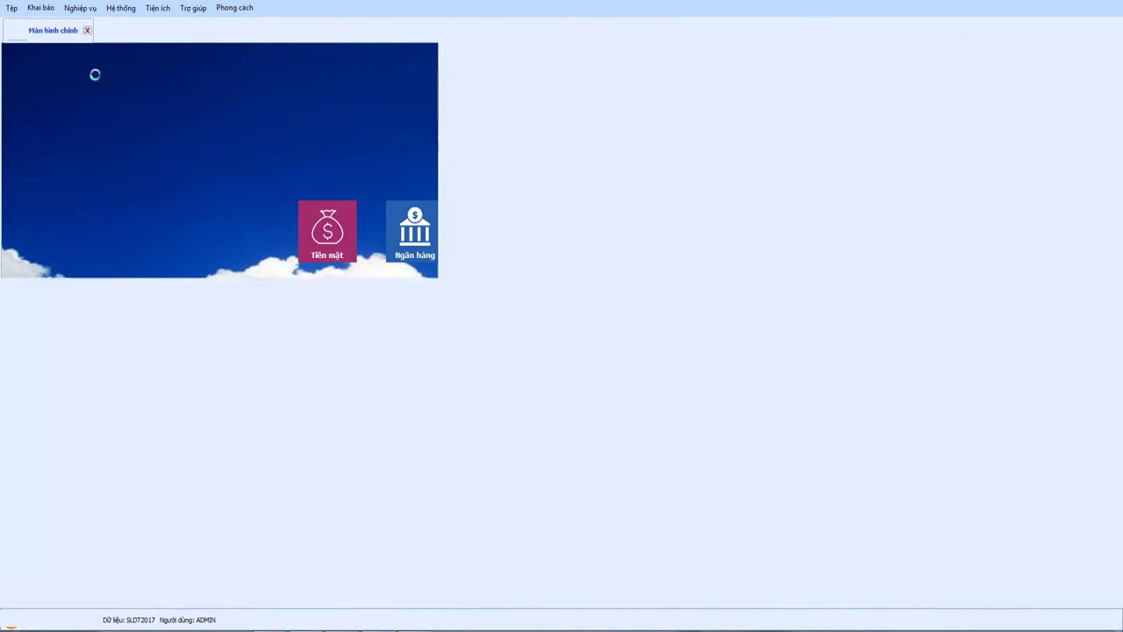
click(579, 239)
click(392, 292)
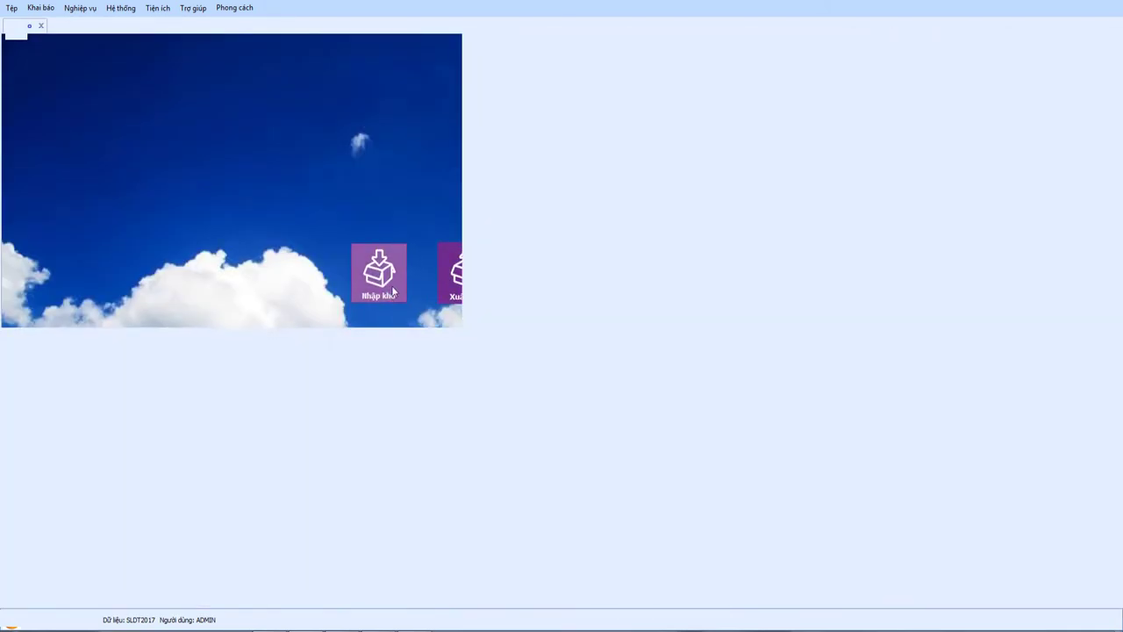
right_click(369, 180)
click(381, 186)
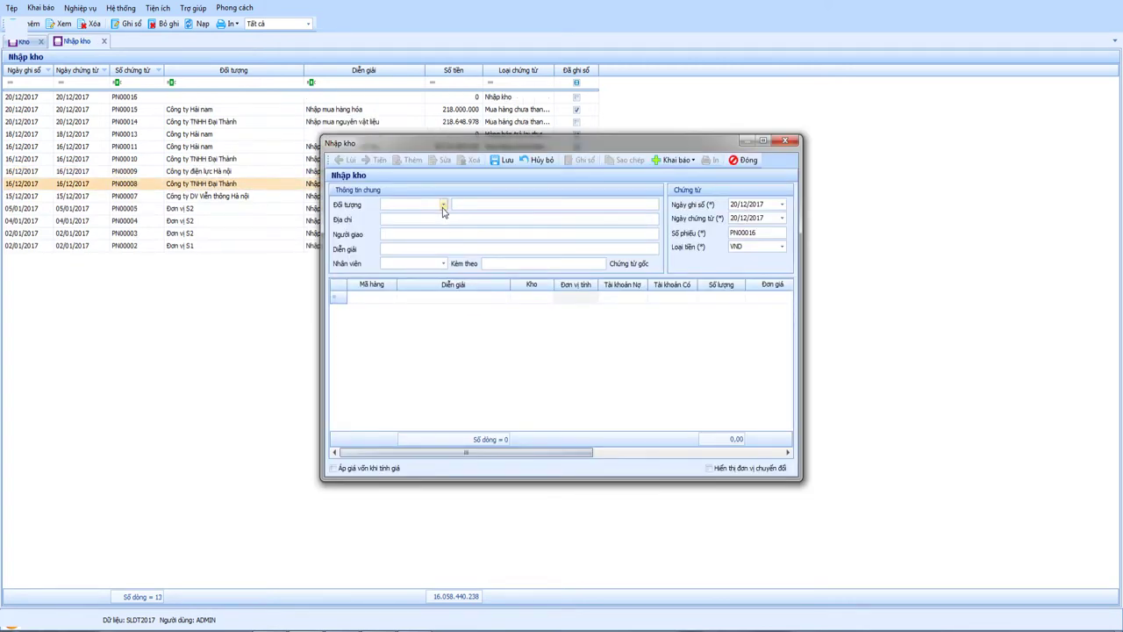
Step: Filter the receipt's Đối tượng choices by name and pick the matching employee
click(443, 207)
scroll(478, 367, down, 2)
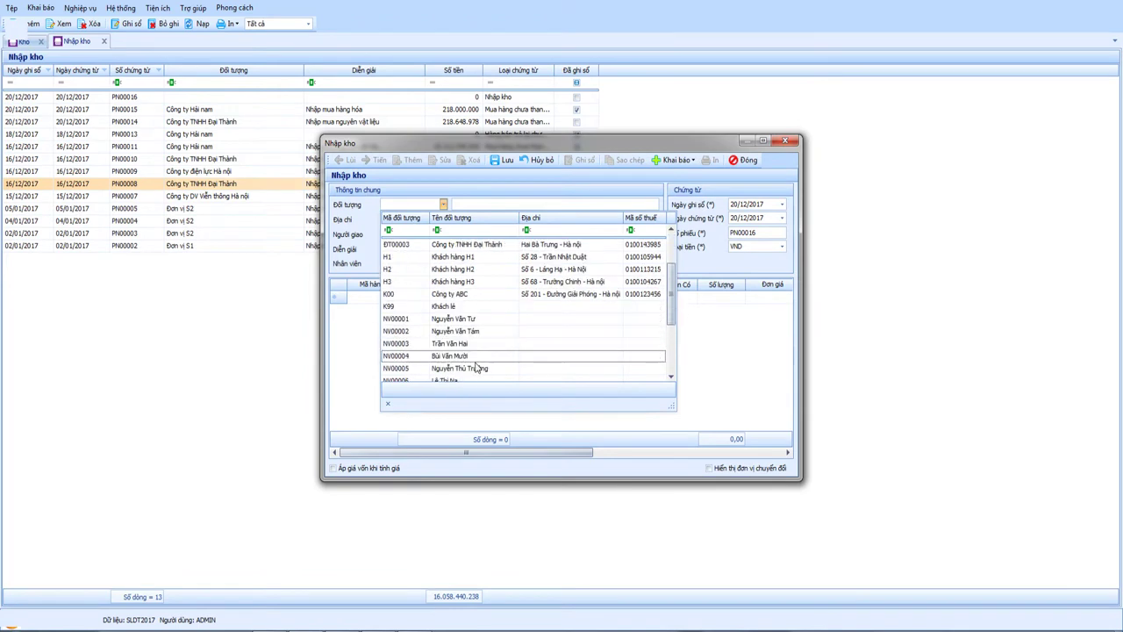
scroll(474, 370, down, 1)
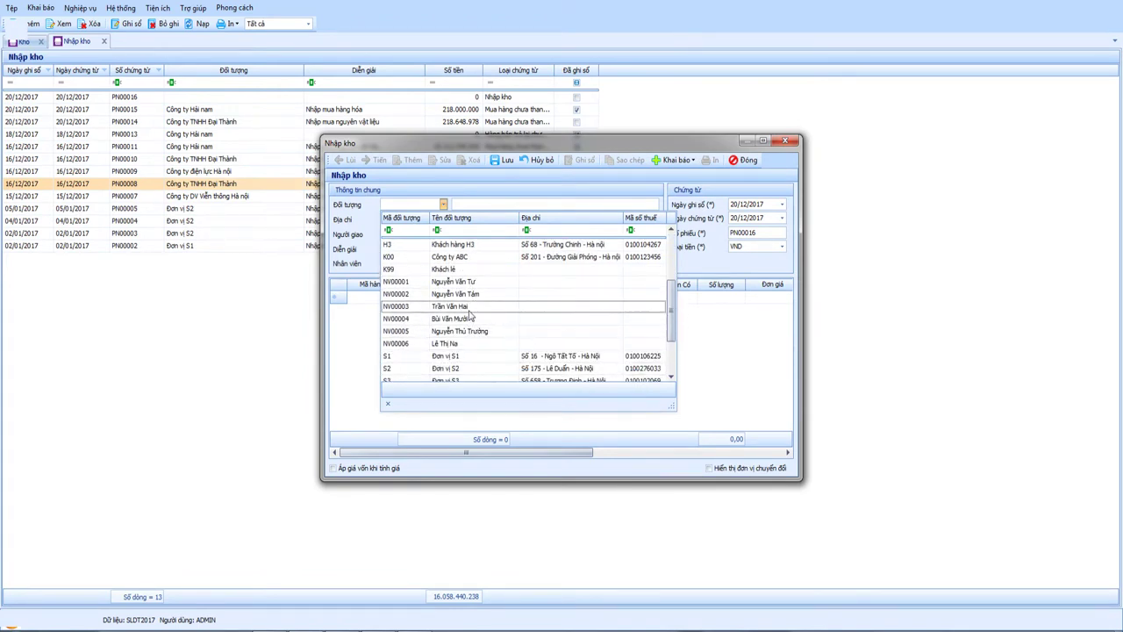
scroll(471, 317, up, 2)
click(459, 230)
text(t)
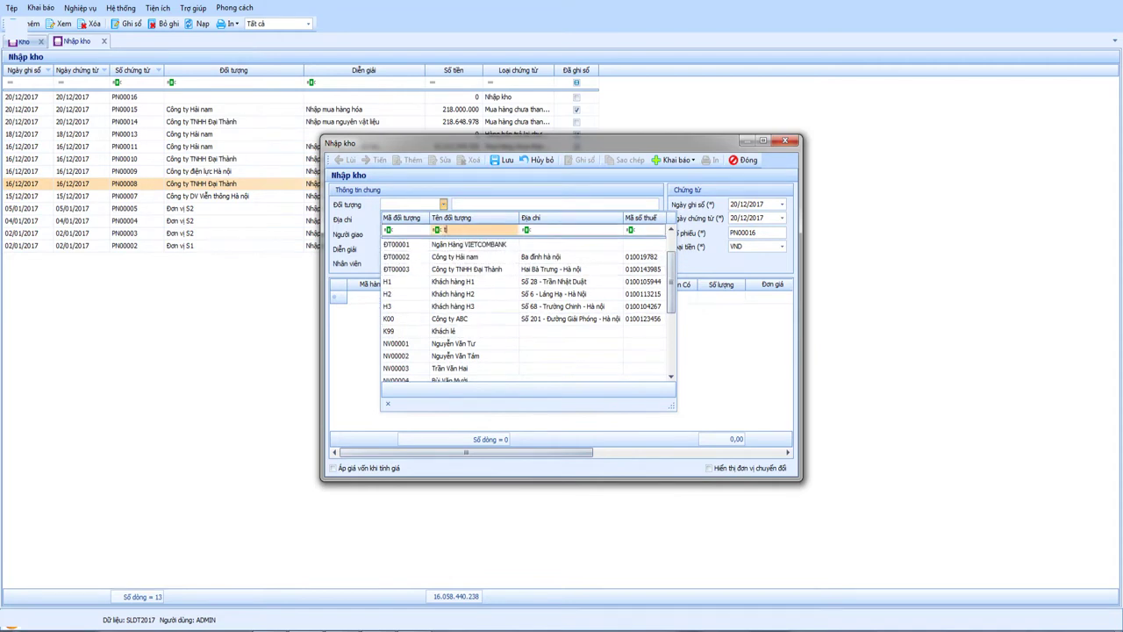
text(ư)
click(461, 245)
key(Tab)
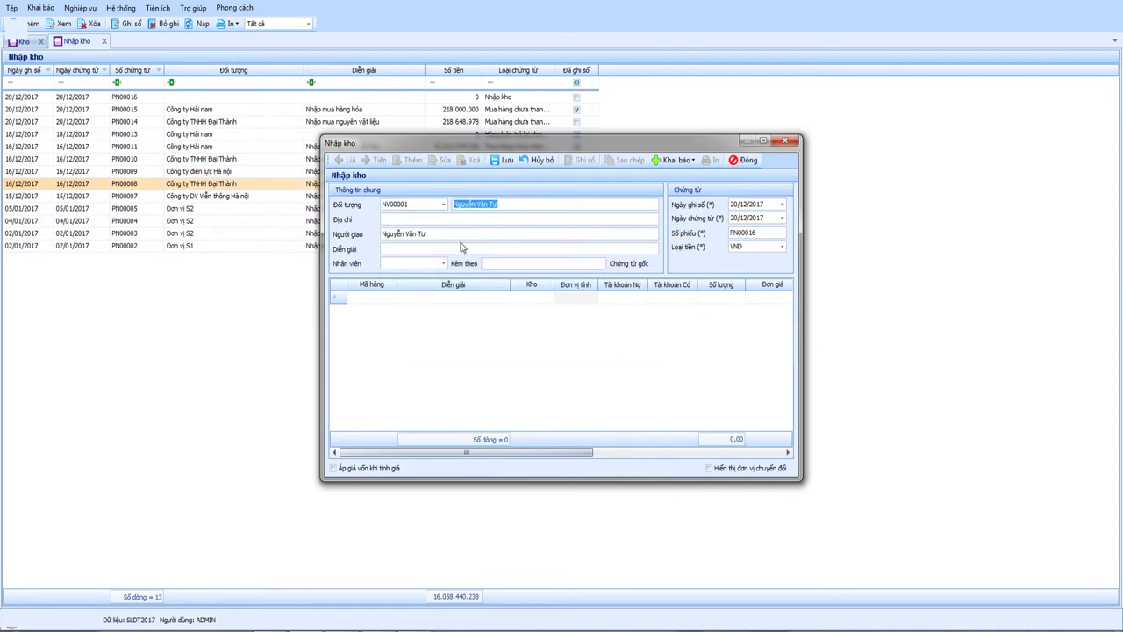
Step: Add item BTP01 (Bán thành phẩm gạch mộc đặc) as the first receipt line and assign it to warehouse 154
key(Tab)
key(Tab)
key(Tab)
key(Tab)
key(Tab)
key(Tab)
key(Tab)
key(Tab)
key(Tab)
key(Tab)
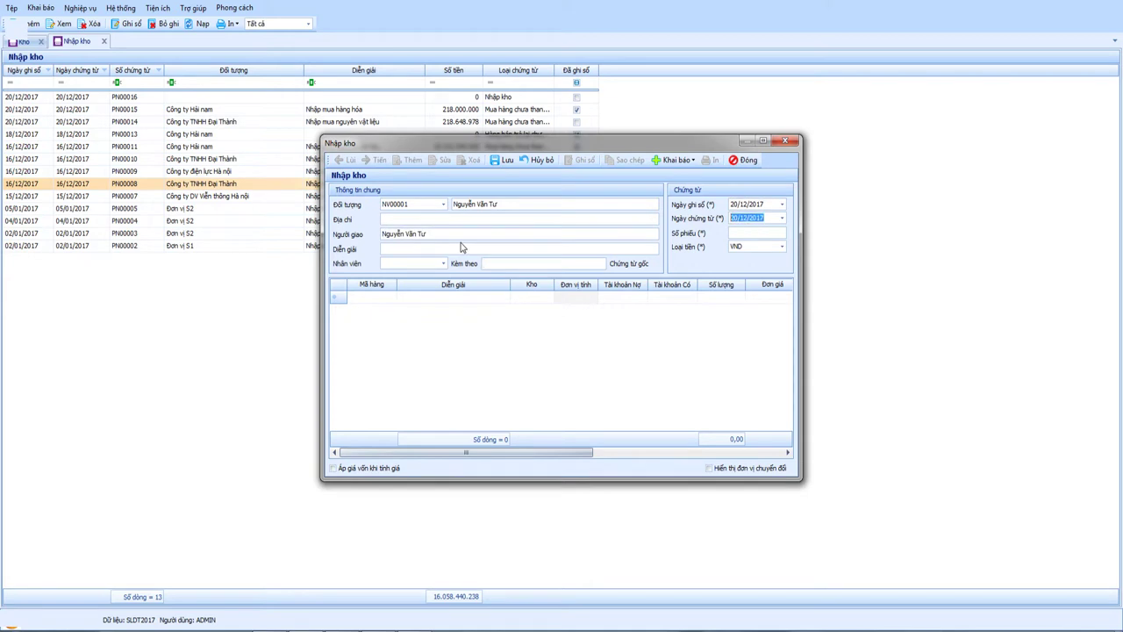
click(391, 298)
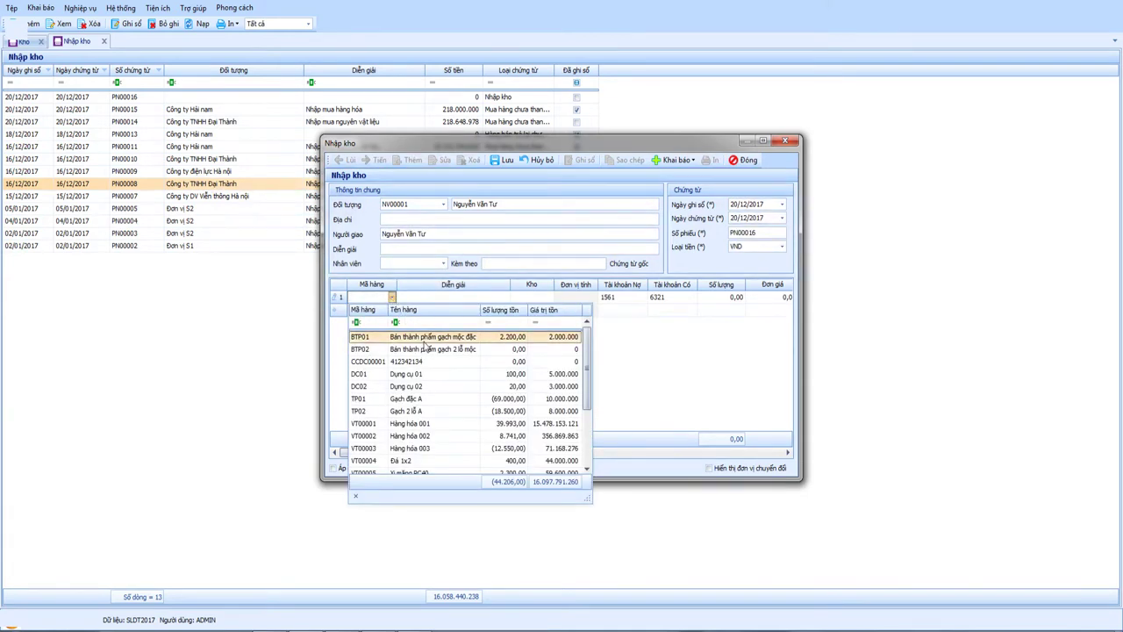
key(Return)
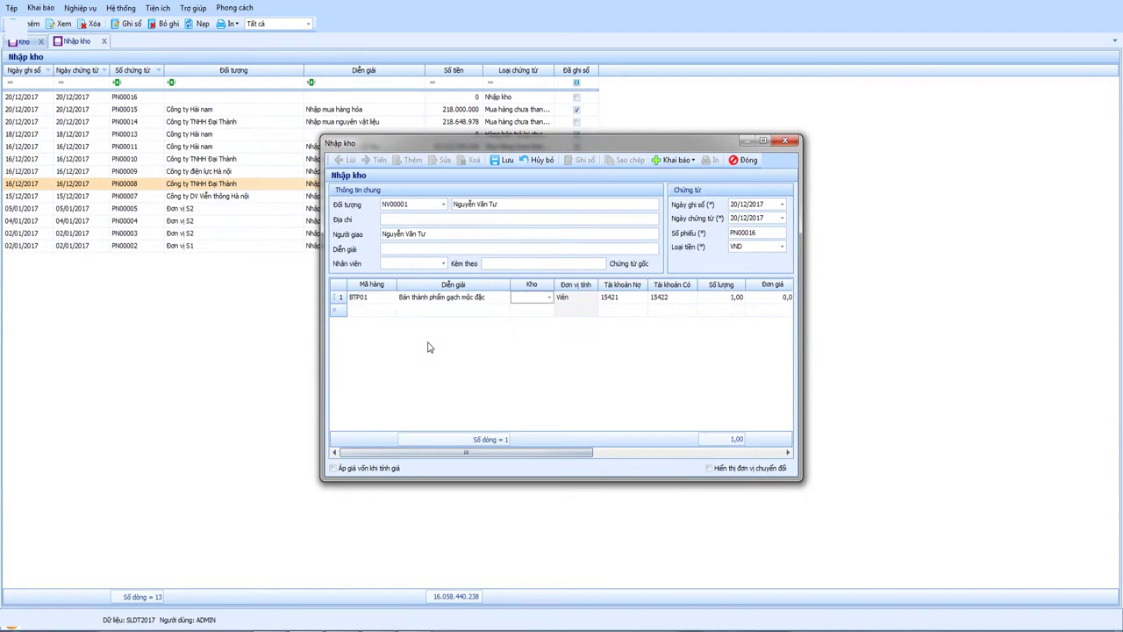
click(549, 297)
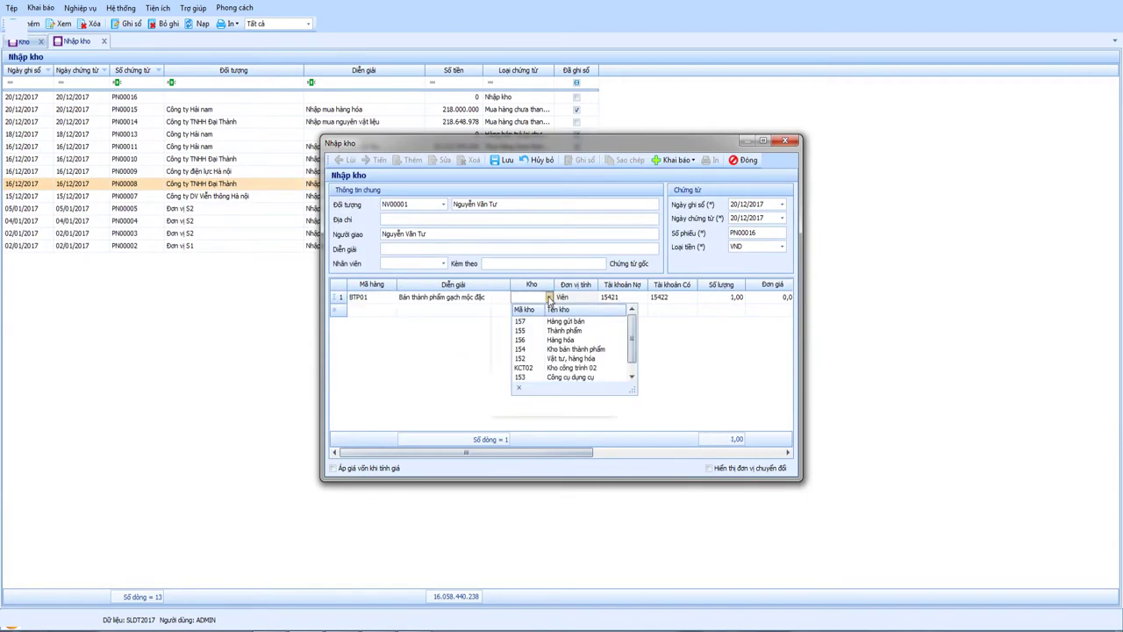
click(550, 350)
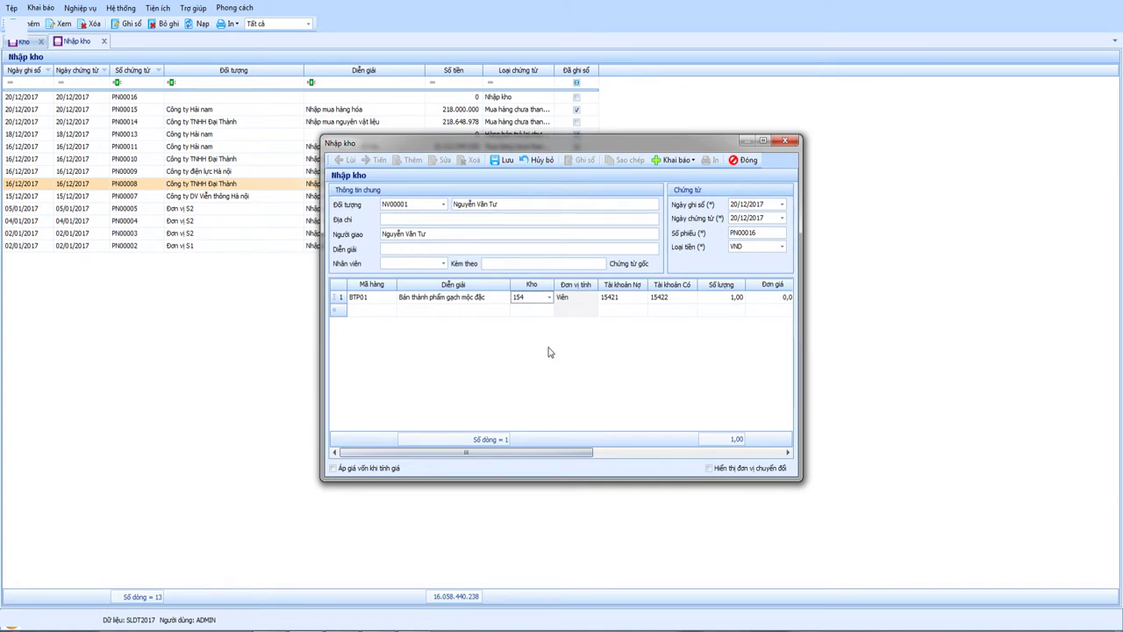
Step: Set both the debit account (Tài khoản Nợ) and credit account (Tài khoản Có) of the BTP01 line to 15411
key(Tab)
key(Tab)
click(644, 297)
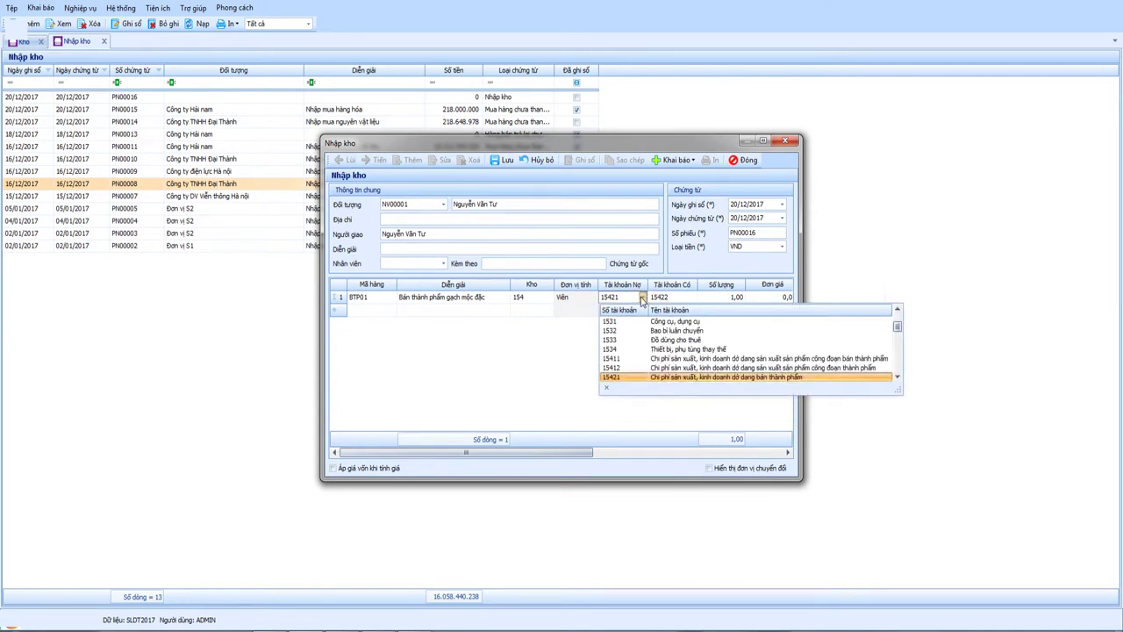
click(643, 359)
key(Tab)
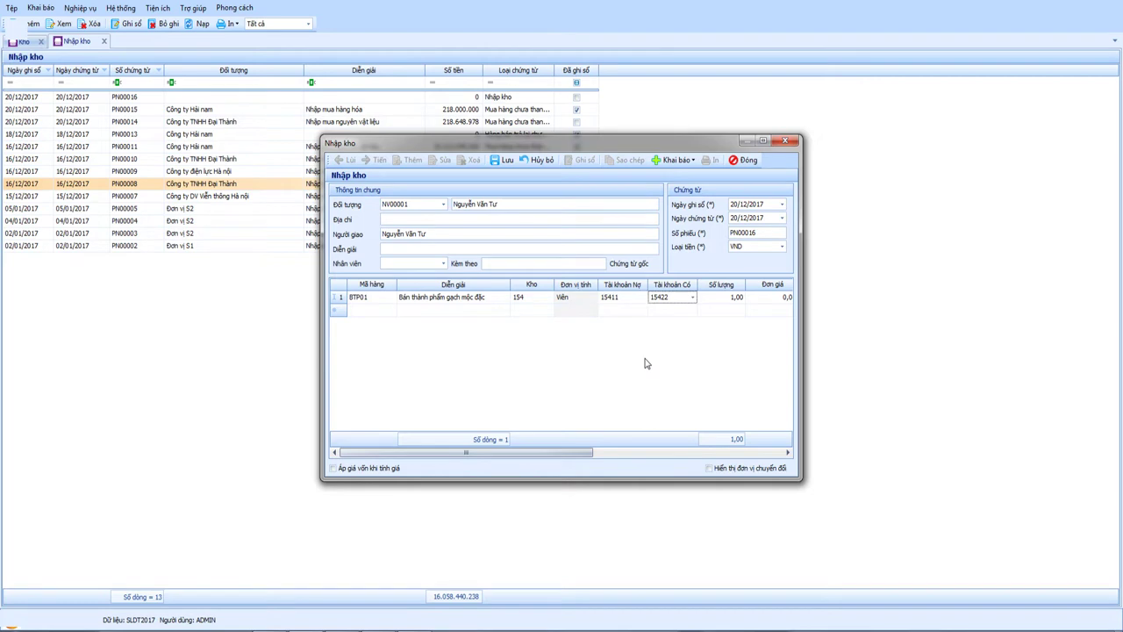
text(15411)
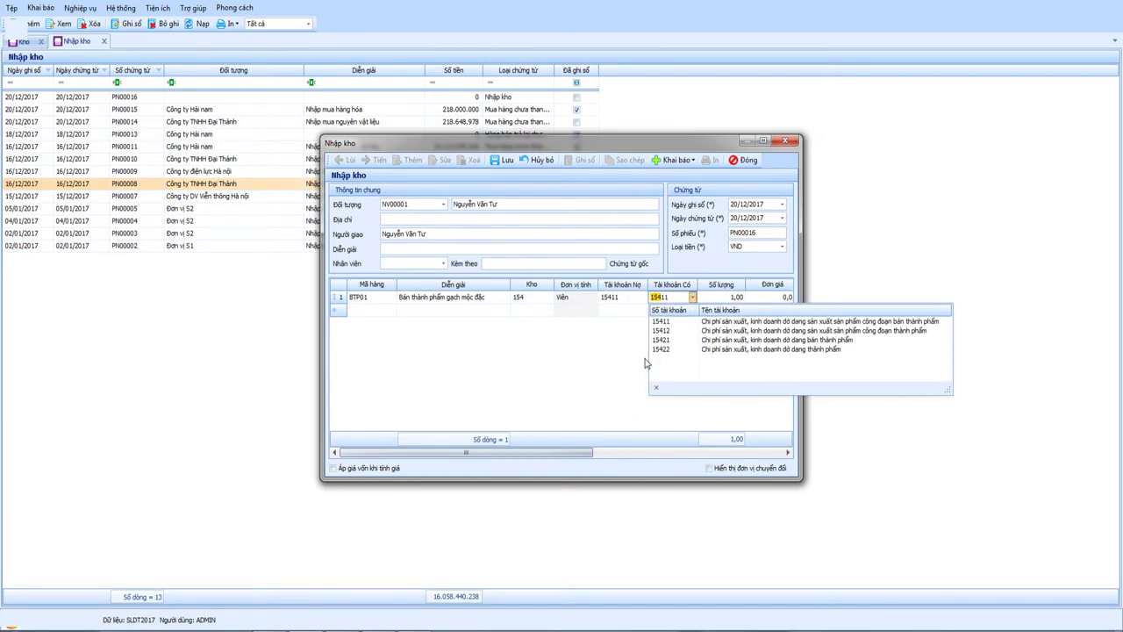
key(Return)
Step: Set the BTP01 line's quantity to 5000, review its accounts, and save the receipt
key(Tab)
text(5000)
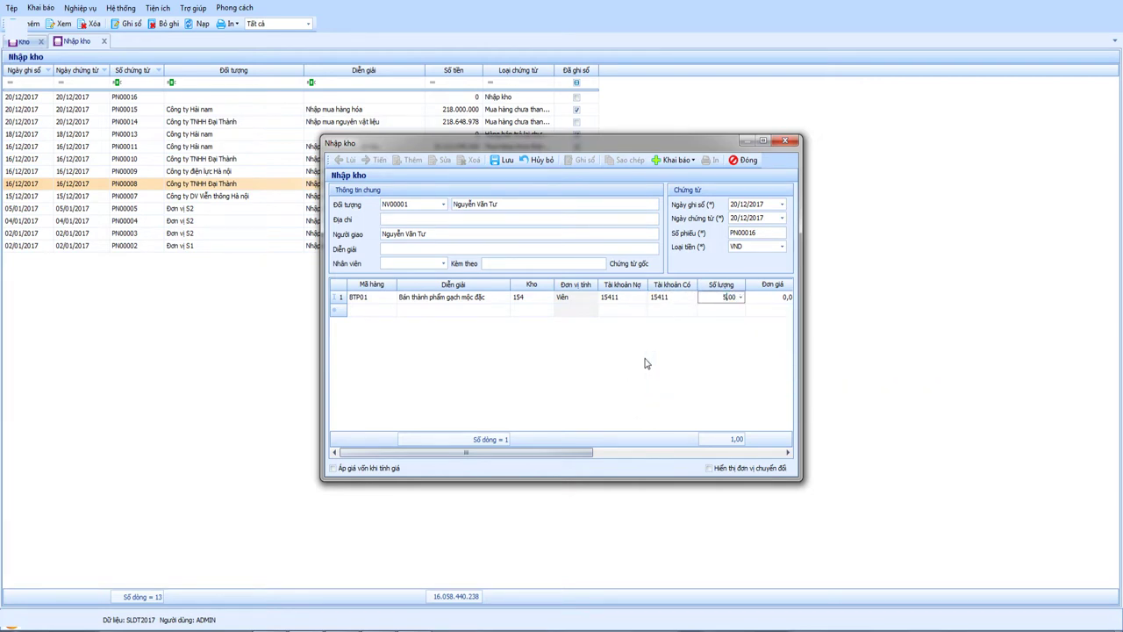
key(Tab)
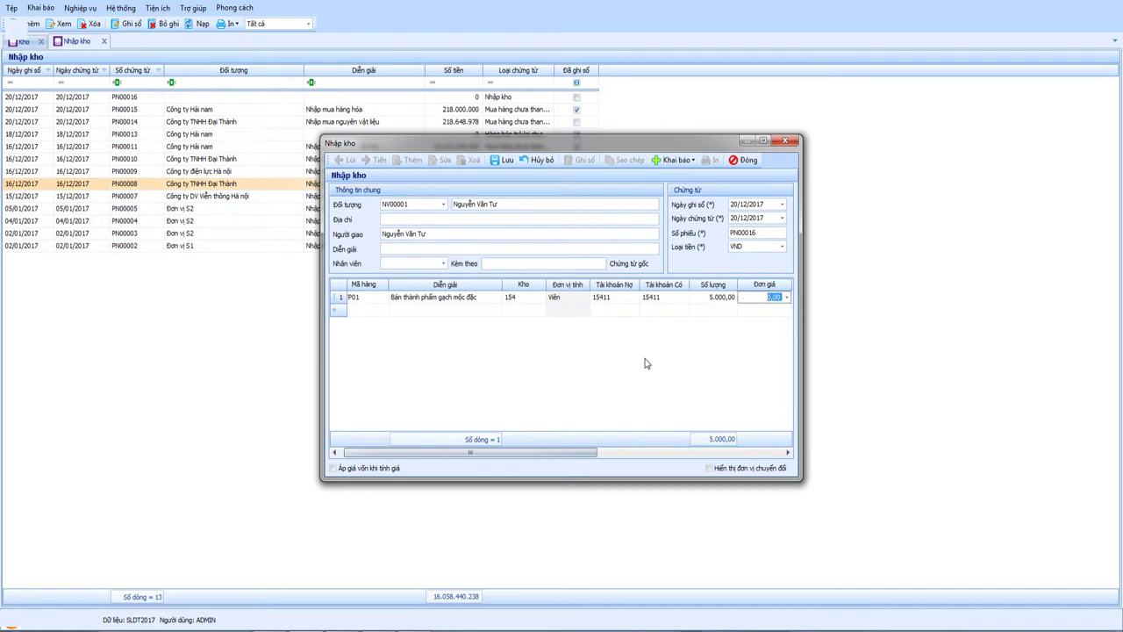
click(509, 457)
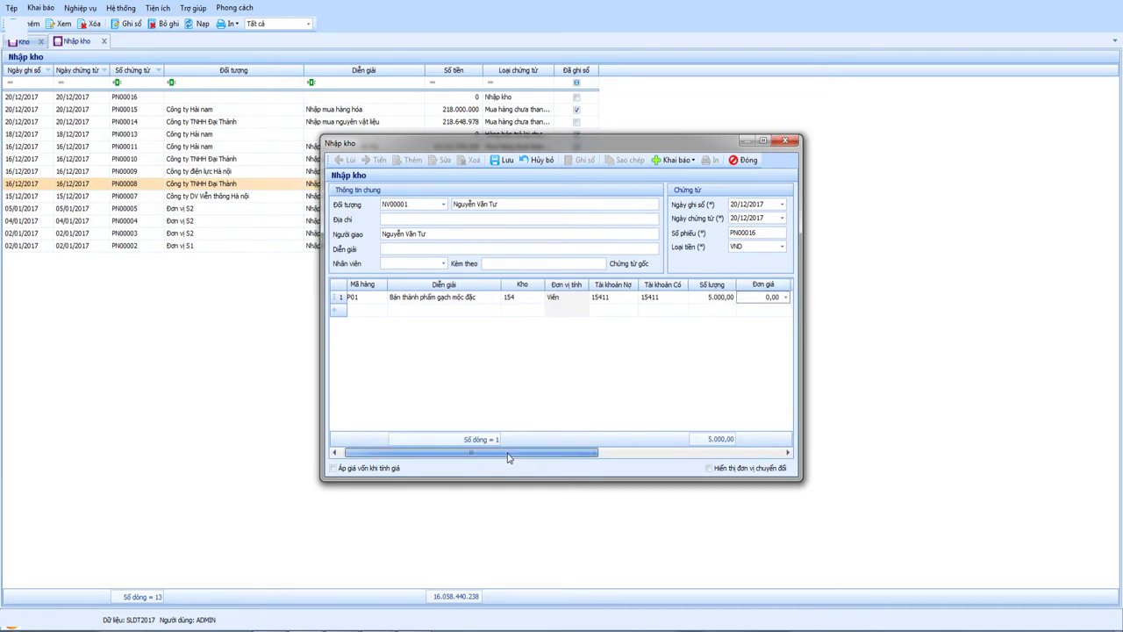
mouse_move(509, 457)
mouse_down()
mouse_move(678, 452)
mouse_move(509, 453)
mouse_up()
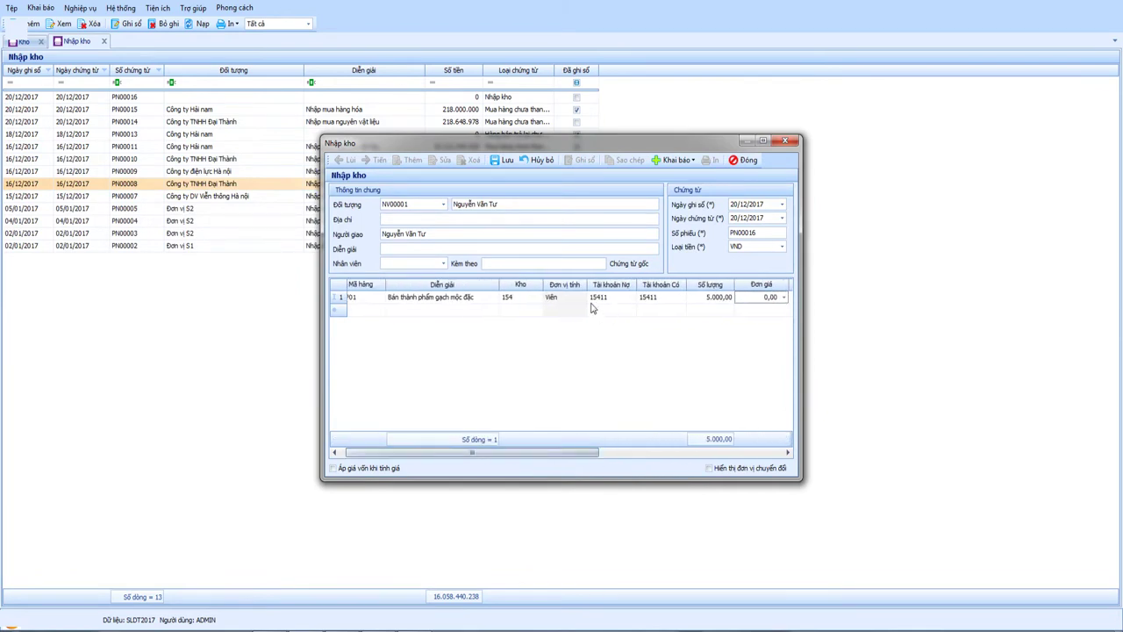
click(593, 300)
click(660, 298)
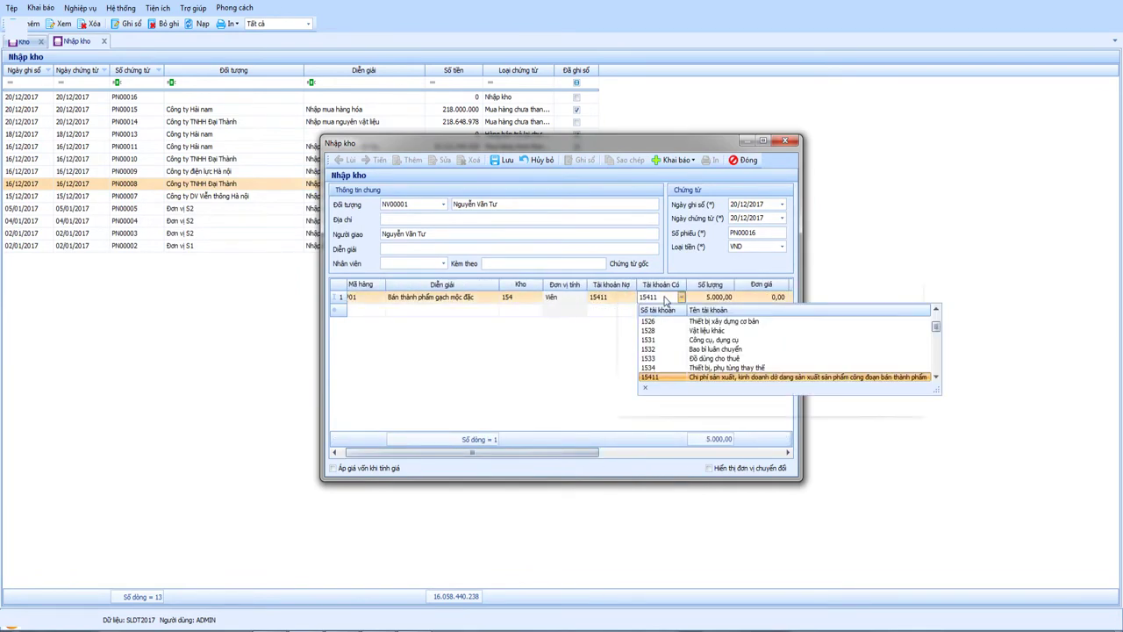
click(572, 365)
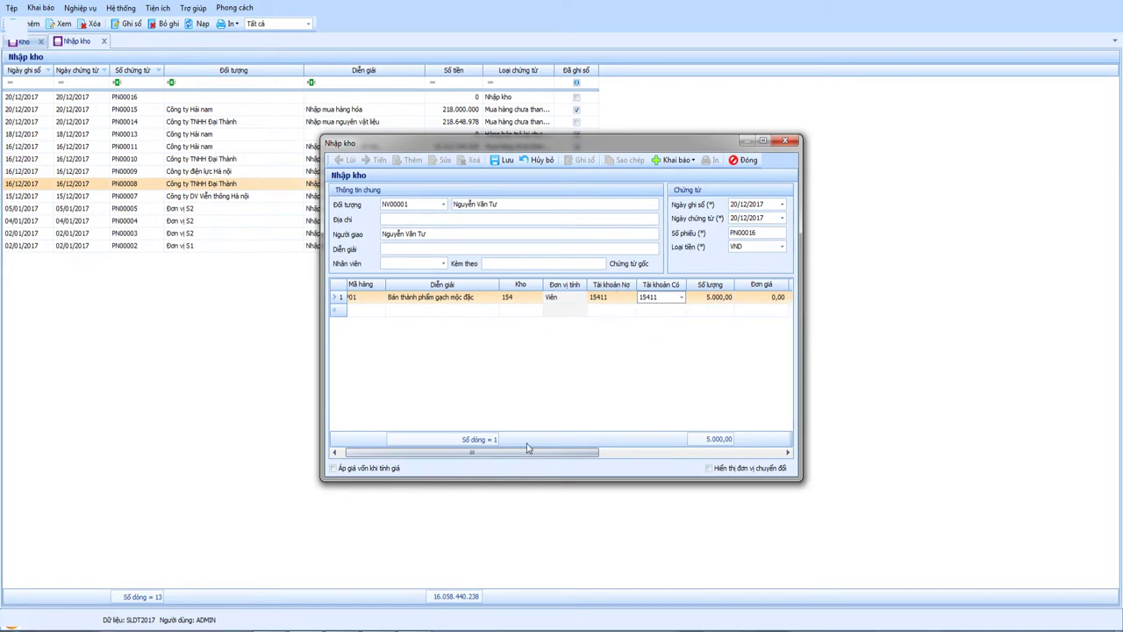
drag(488, 453, 481, 452)
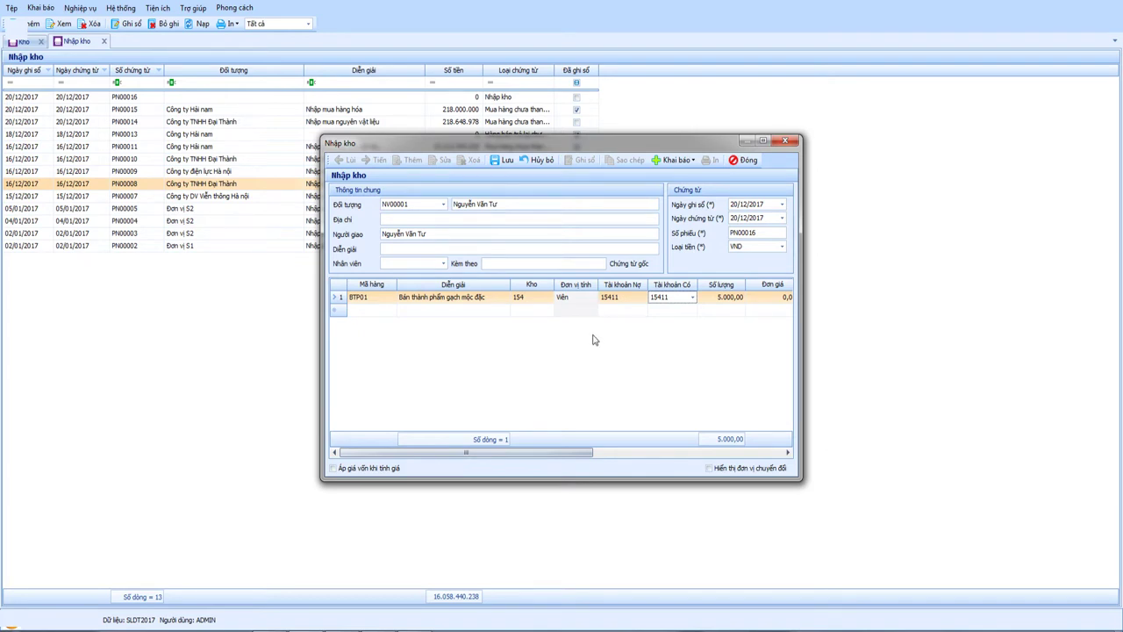
click(503, 160)
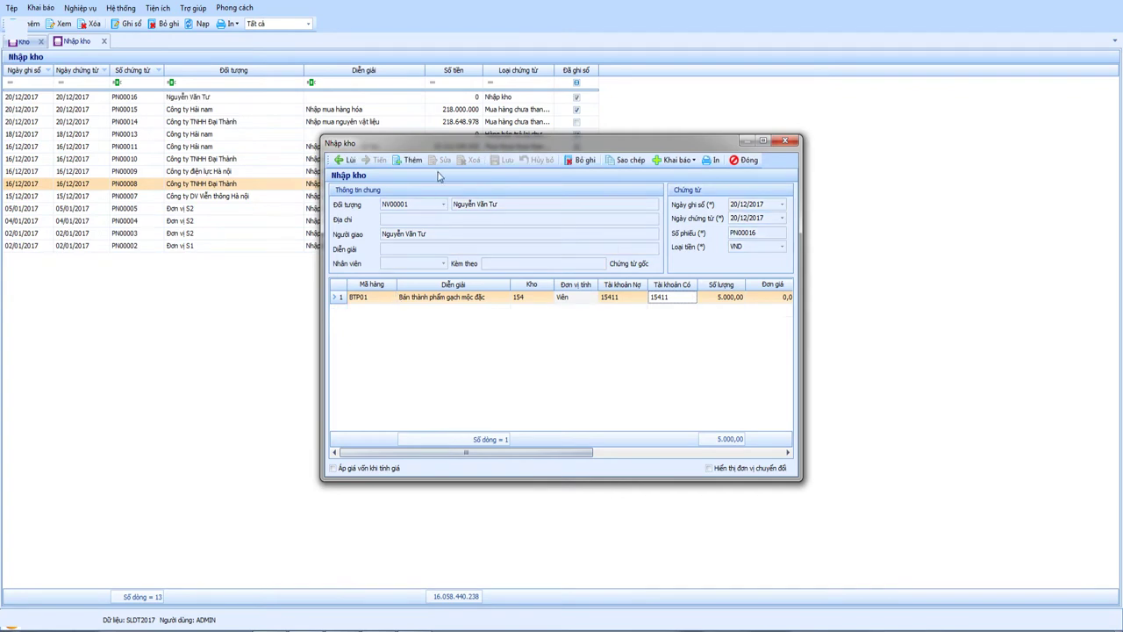
Step: Create a new stock receipt and add item TP01 (Gạch đặc A) as its first line in warehouse 155
click(409, 159)
click(391, 299)
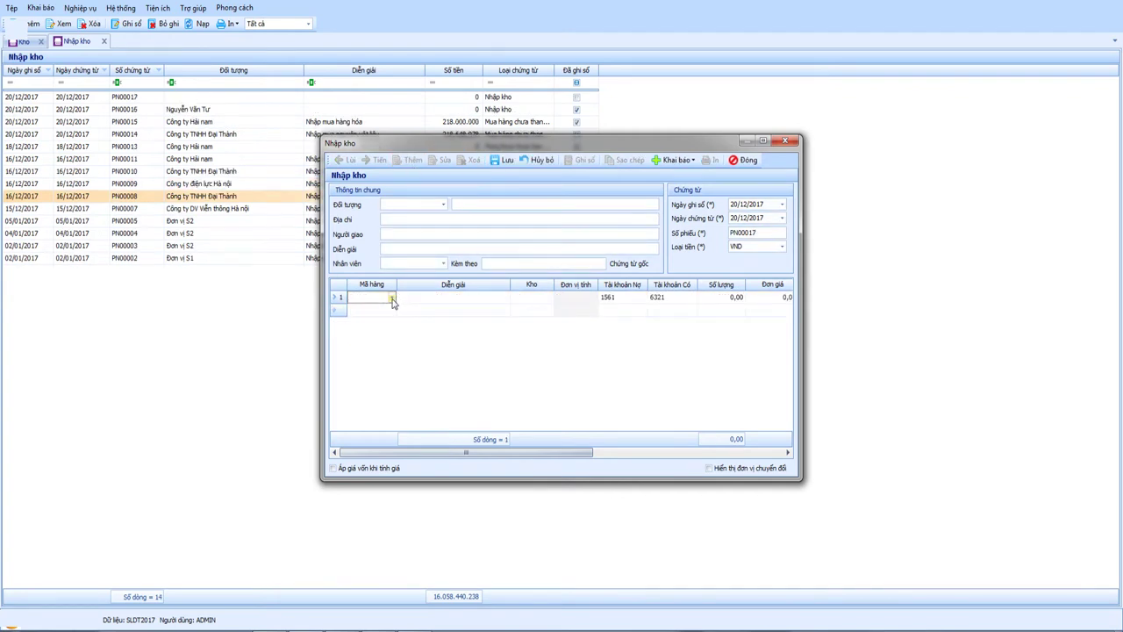
click(392, 300)
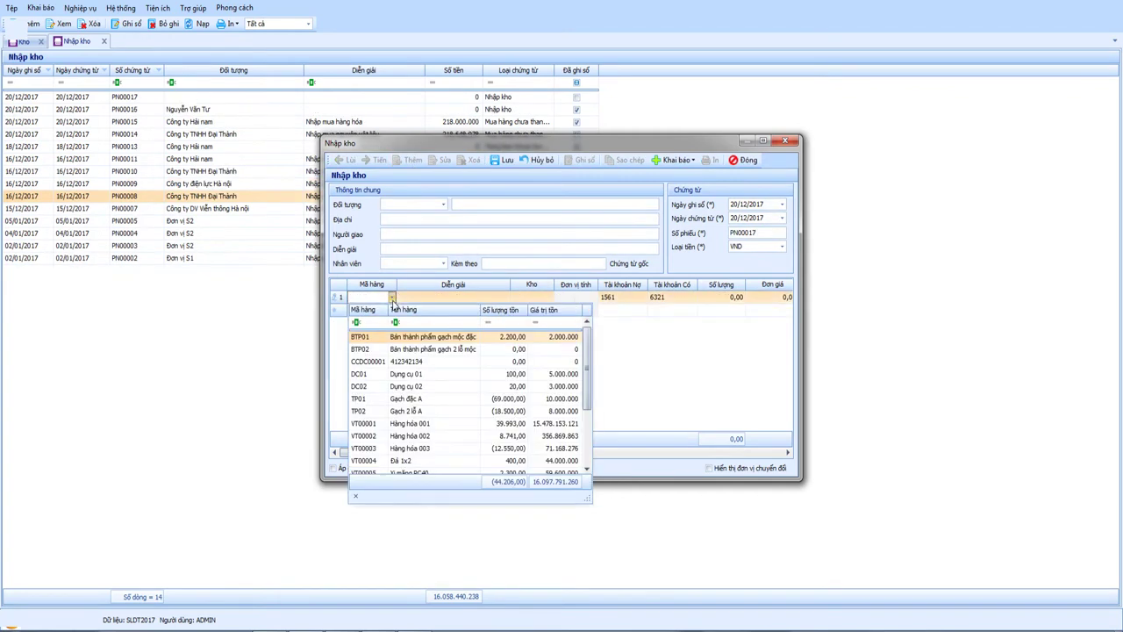
click(416, 401)
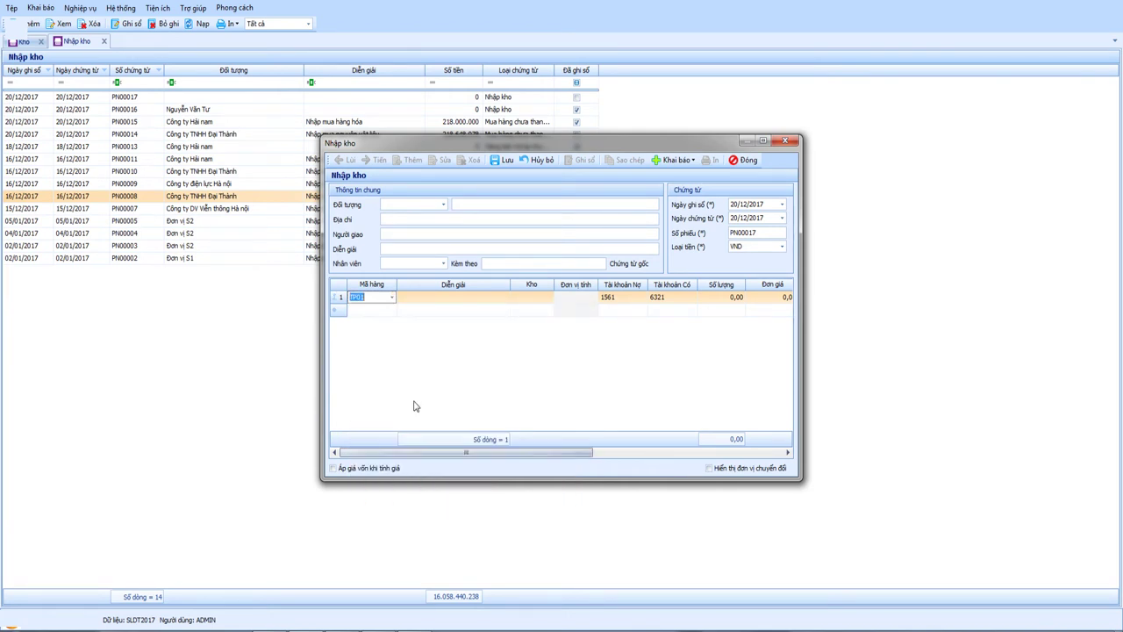
key(alt+Down)
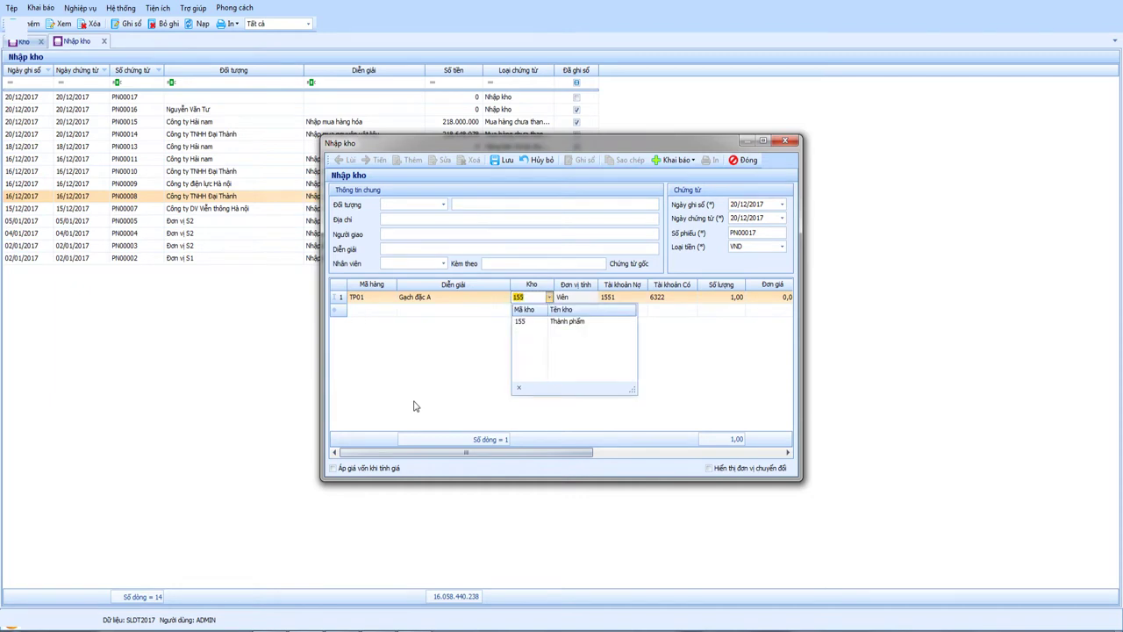
key(Return)
Step: Set the quantity (Số lượng) of the TP01 line to 3000
key(Tab)
key(Tab)
key(Tab)
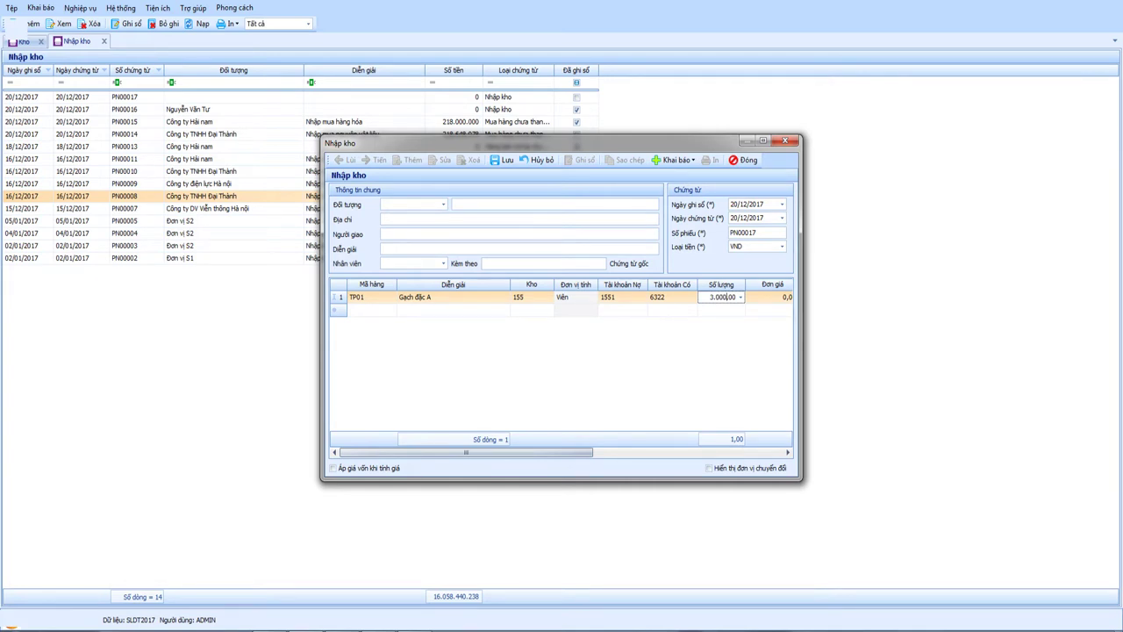
text(3000)
key(Tab)
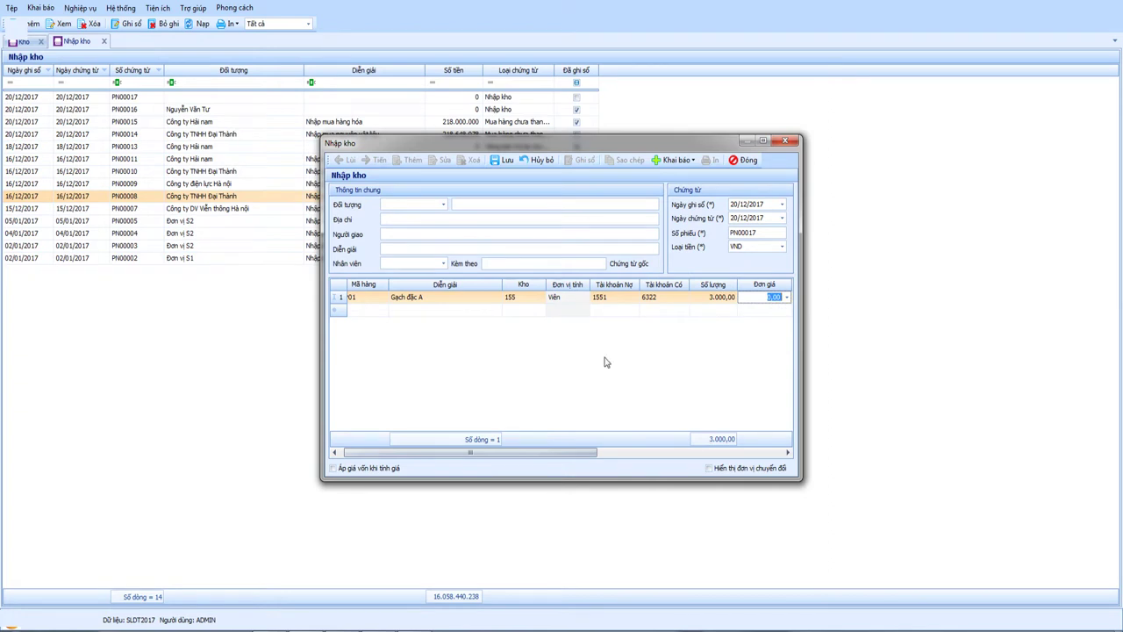
Step: Set the TP01 line's credit account (Tài khoản Có) to 15412 and review its debit and credit accounts
click(659, 299)
text(154)
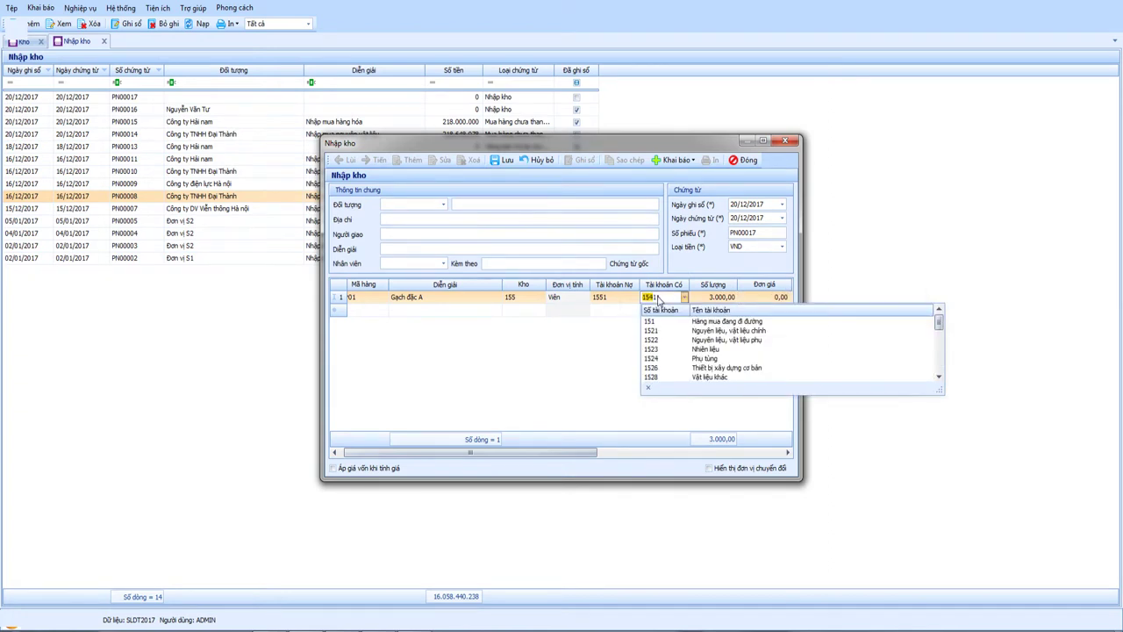
text(1)
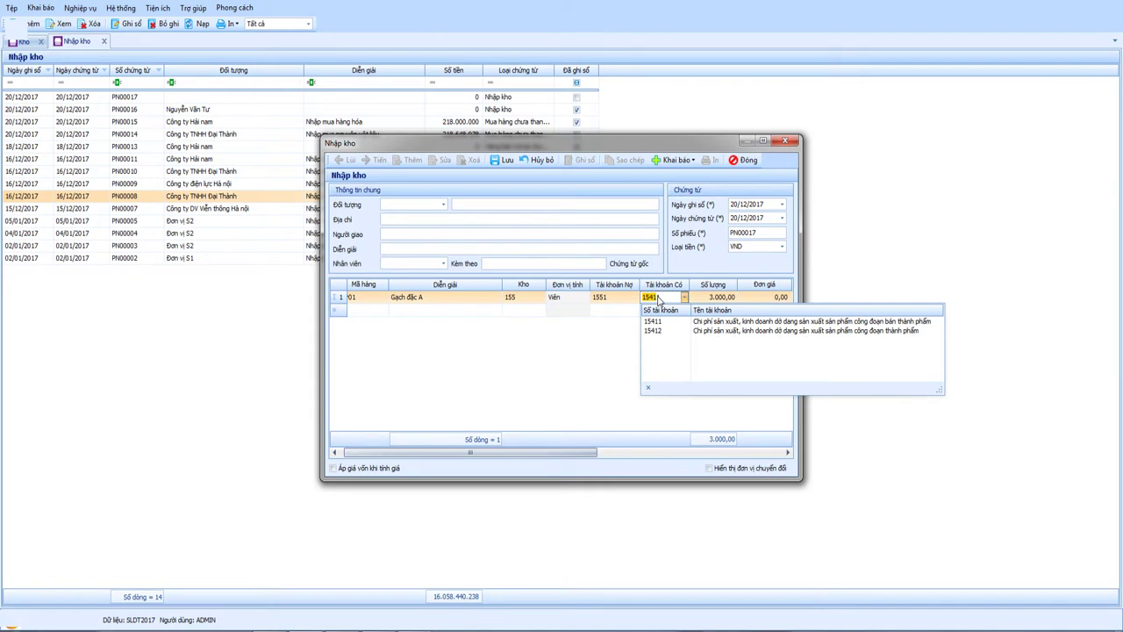
text(1)
key(BackSpace)
click(669, 331)
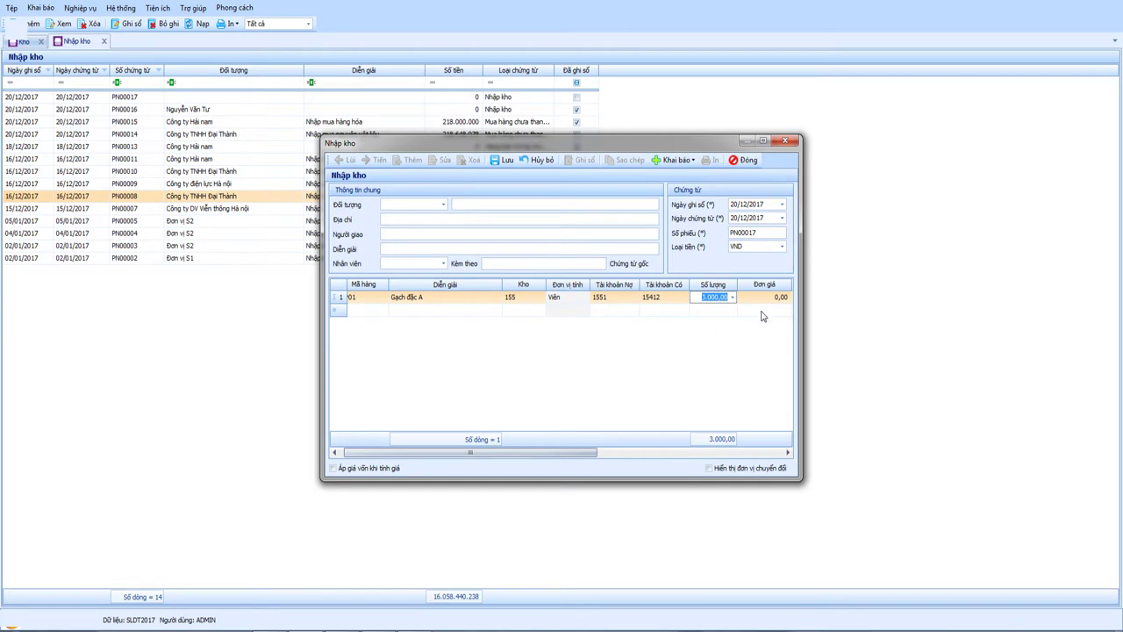
mouse_move(470, 456)
mouse_down()
mouse_move(610, 464)
mouse_move(453, 468)
mouse_up()
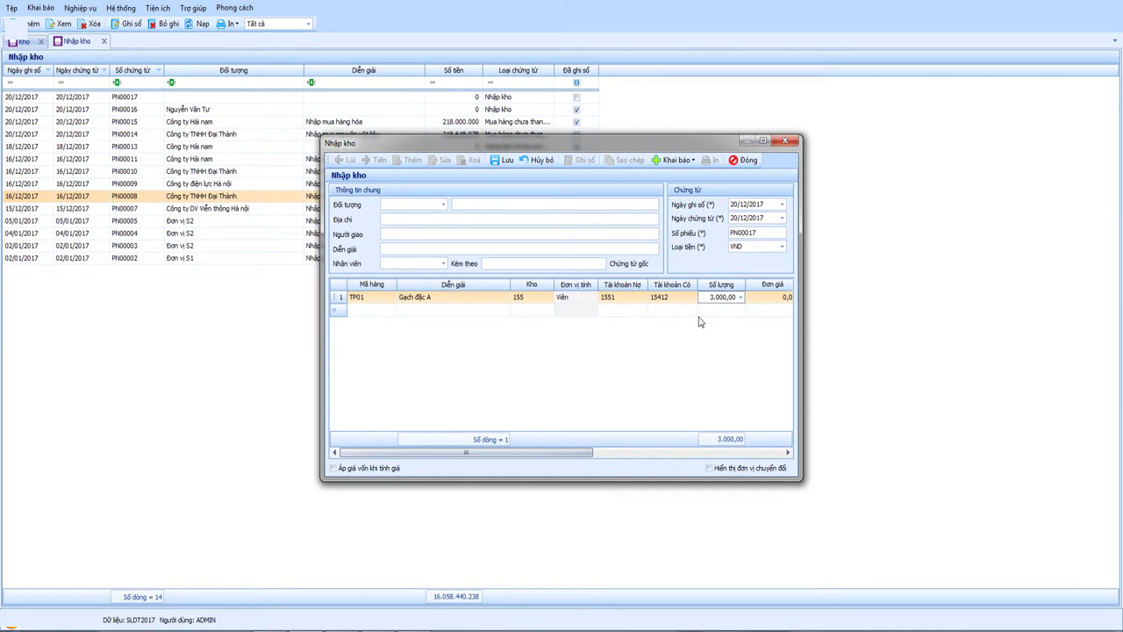
drag(467, 454, 492, 456)
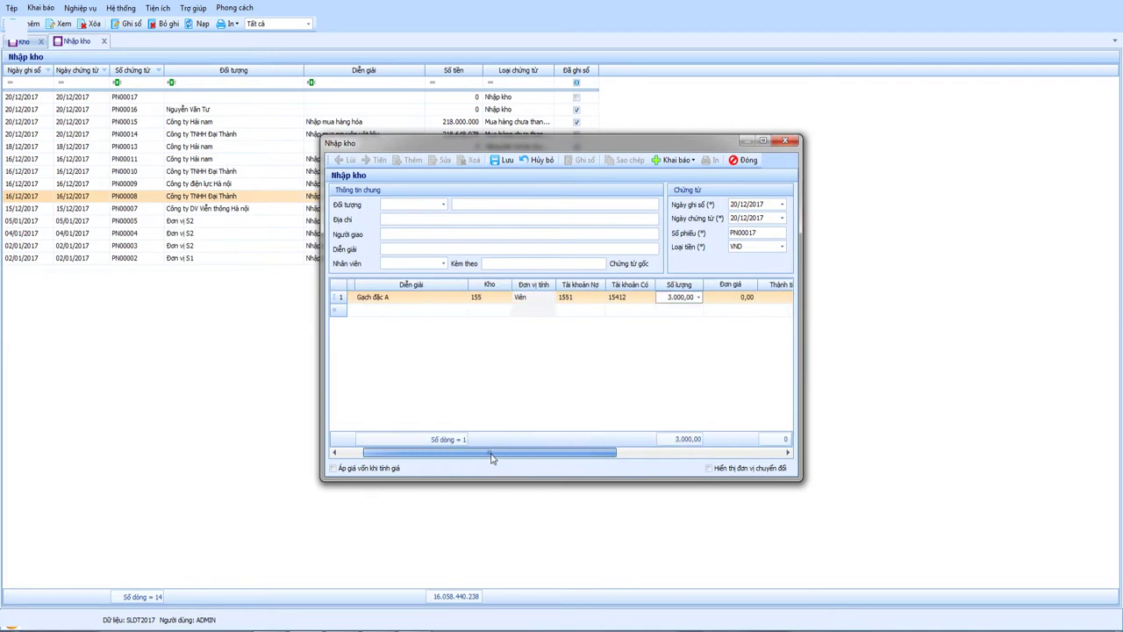
click(582, 301)
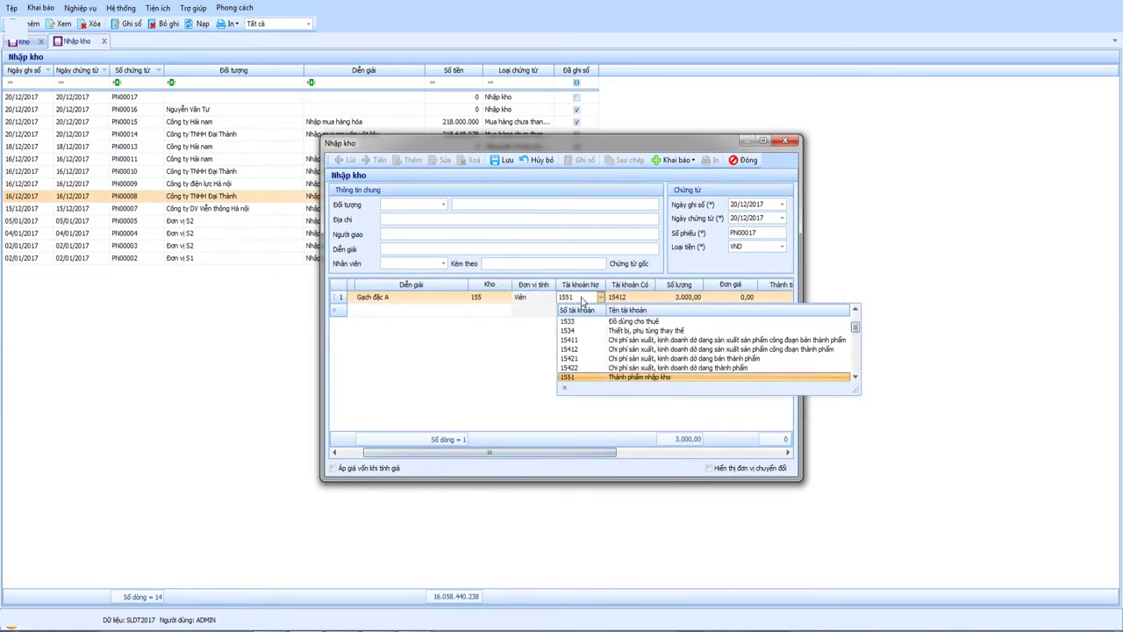
click(507, 353)
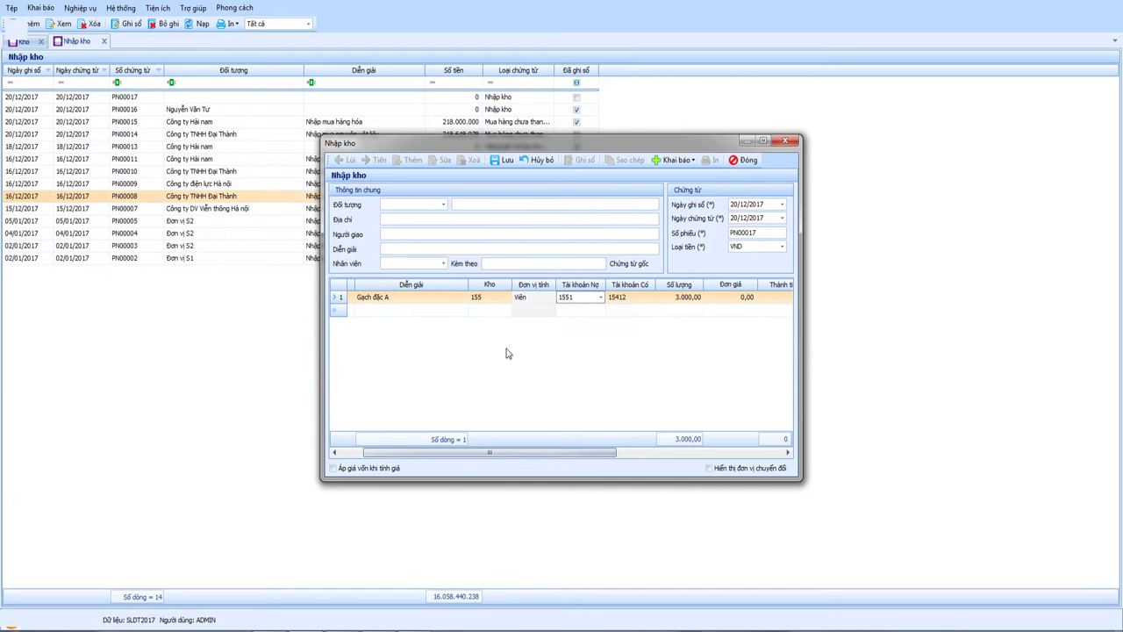
click(637, 301)
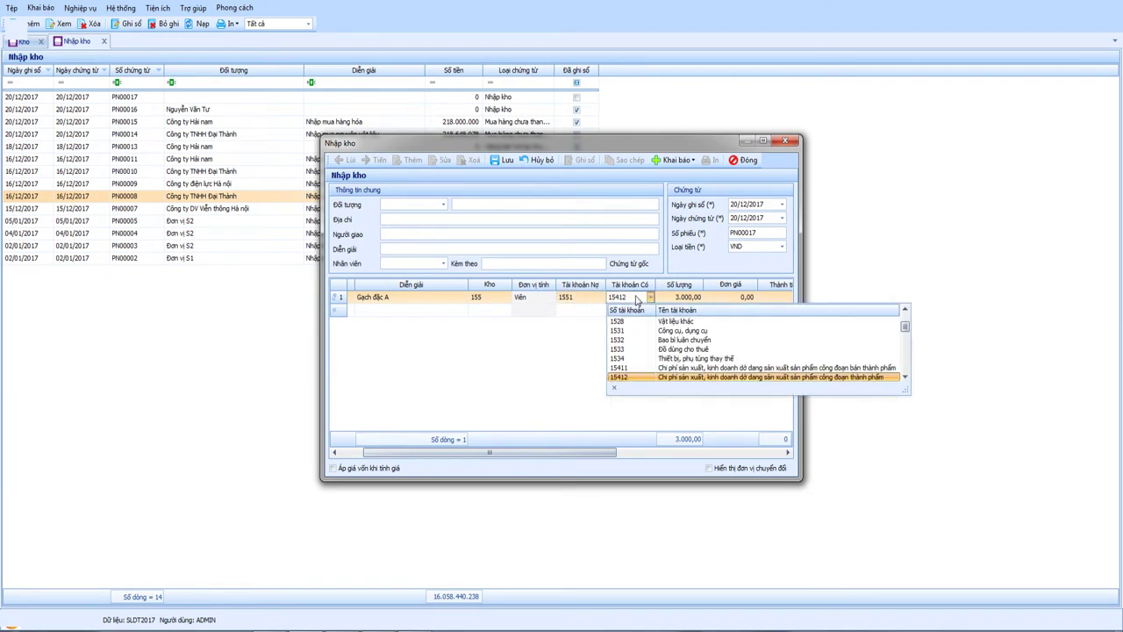
click(649, 378)
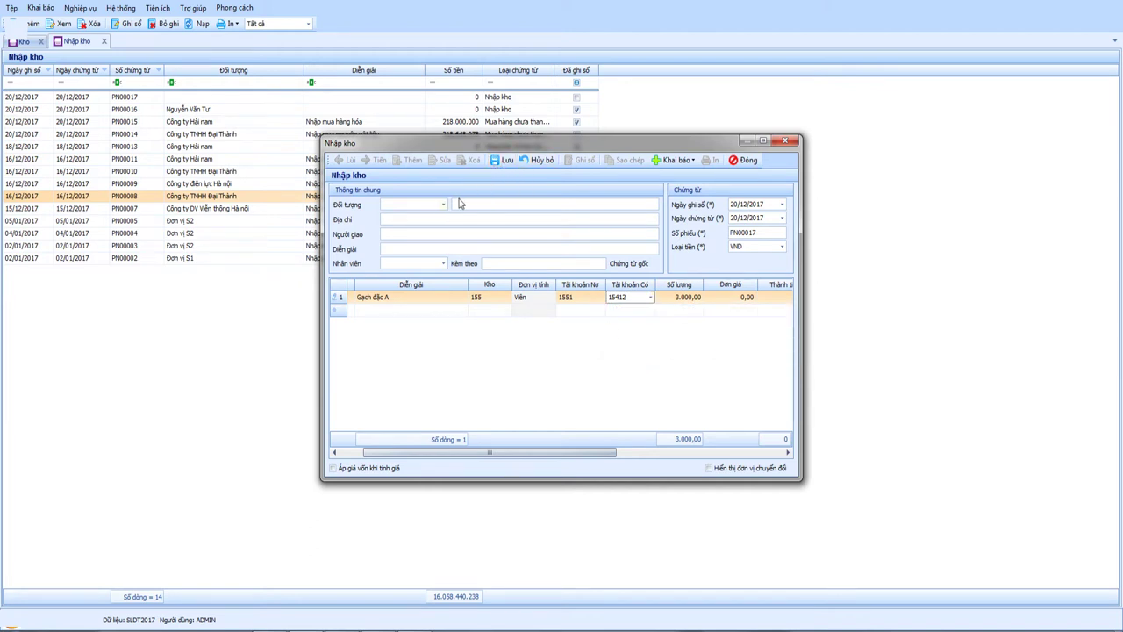
Step: Choose the employee as the TP01 receipt's Đối tượng and save the receipt
click(446, 205)
click(461, 245)
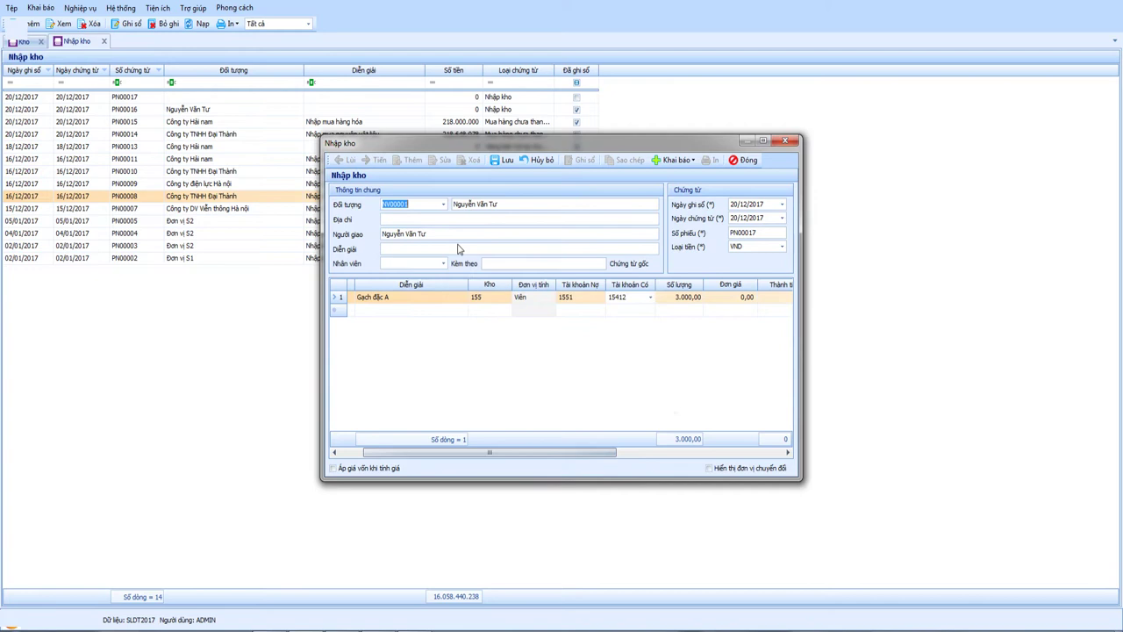
click(505, 161)
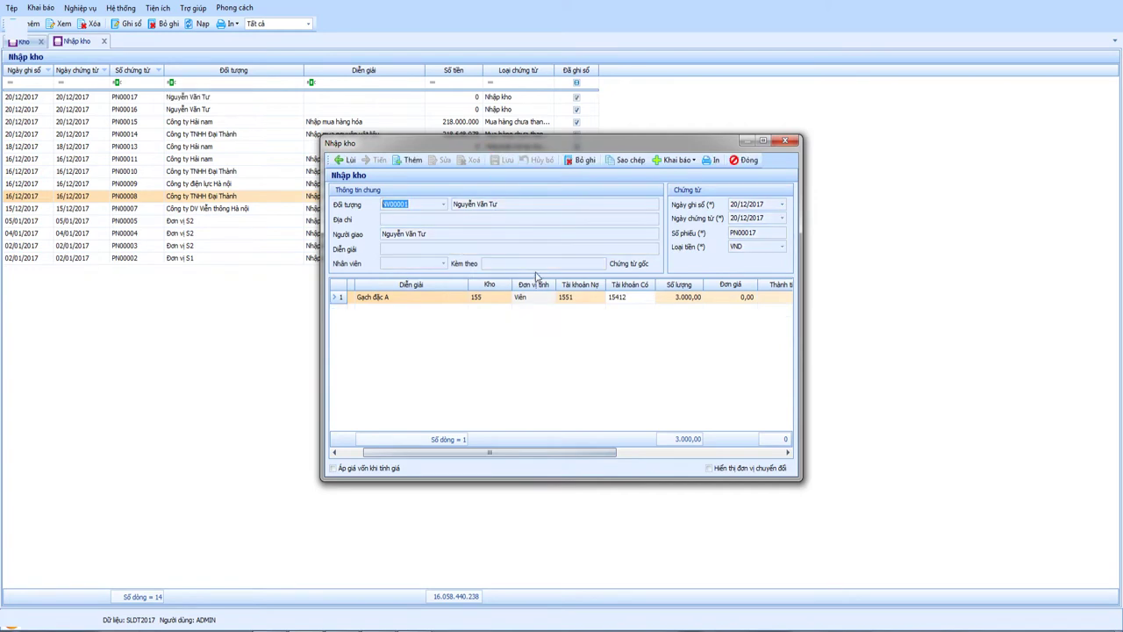
Step: Create another stock receipt with the same employee as its Đối tượng
click(412, 162)
click(444, 205)
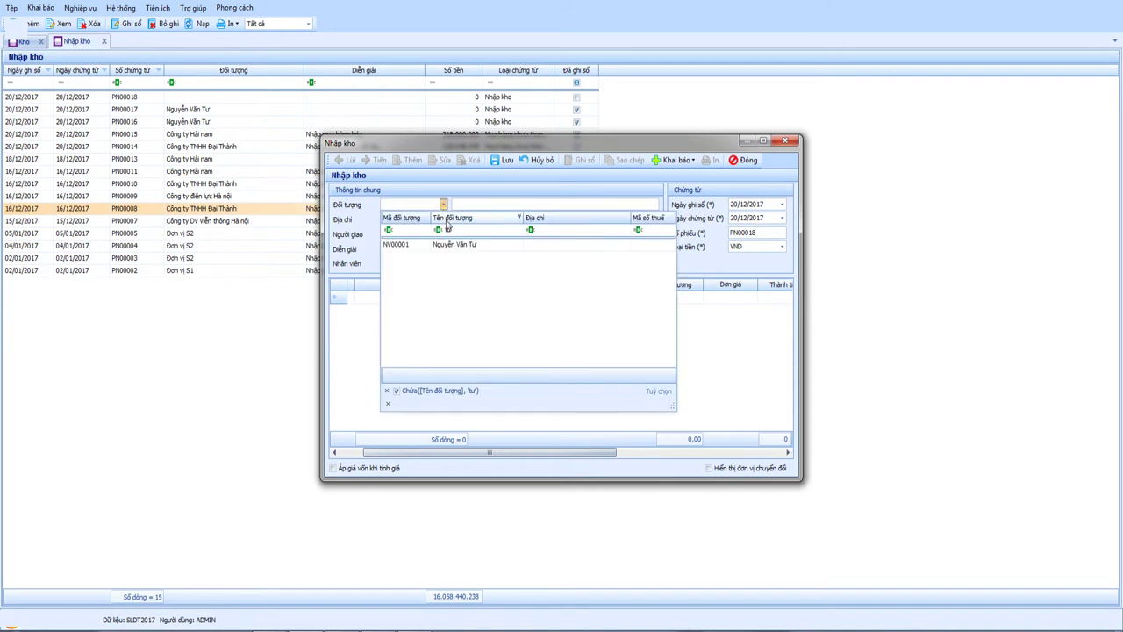
click(457, 246)
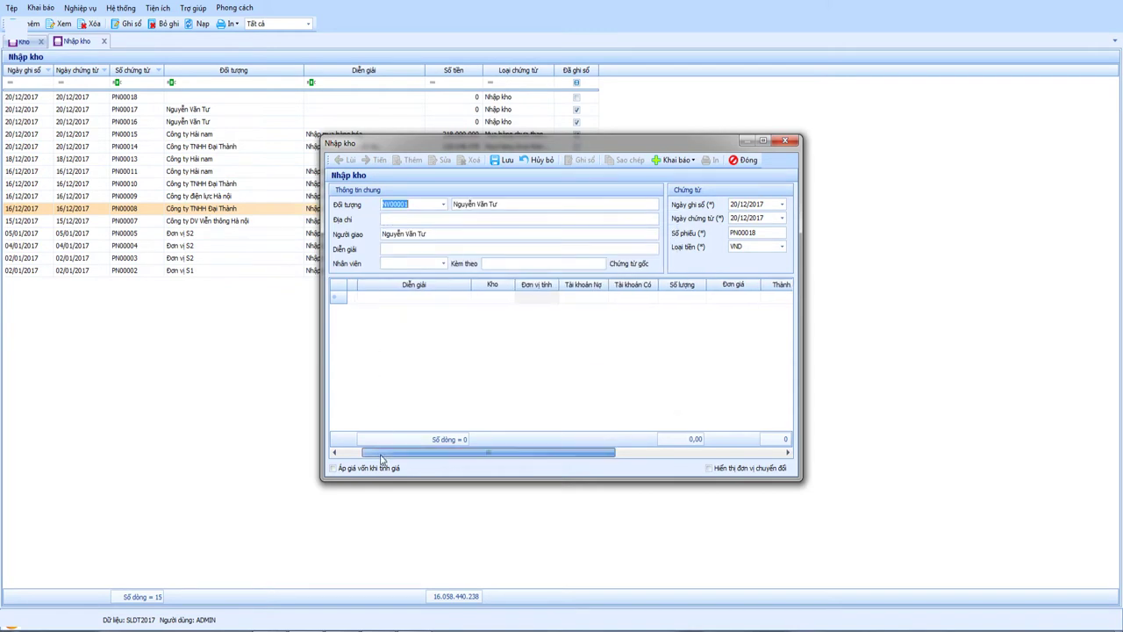
Step: Add item VT00004 (Đá 1x2) as the first receipt line and assign it to warehouse 152
click(390, 298)
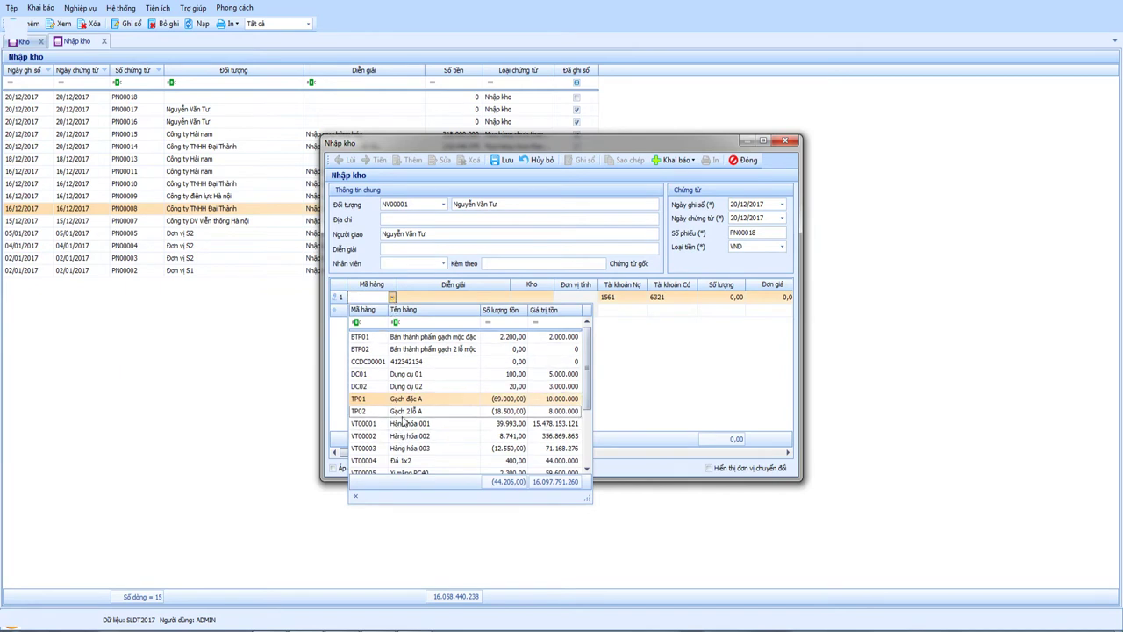
scroll(428, 451, down, 1)
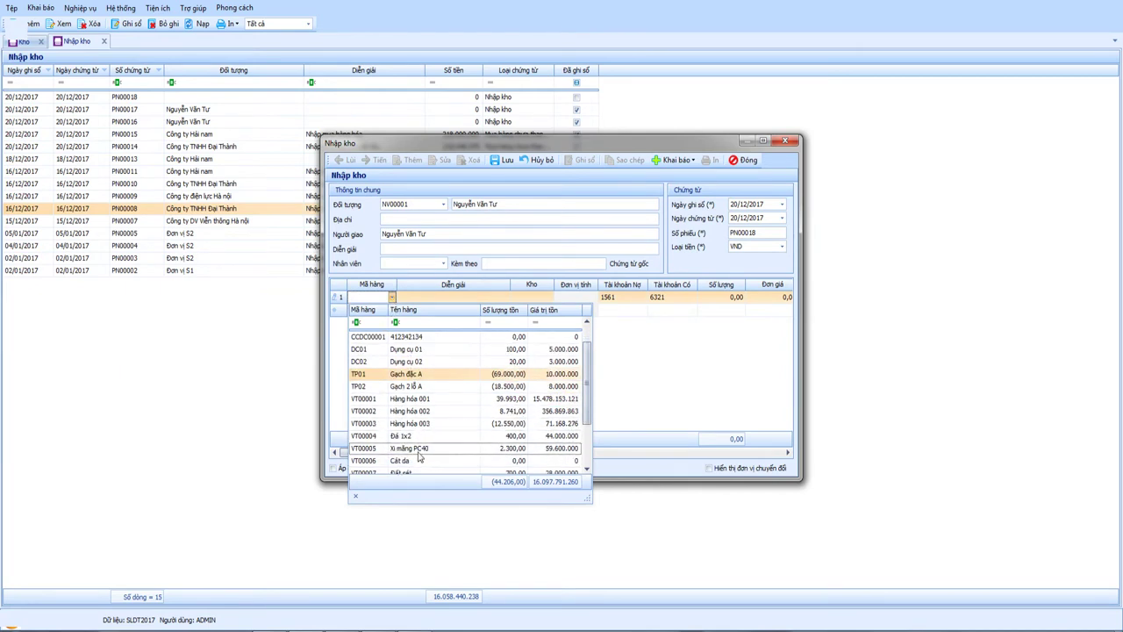
click(418, 440)
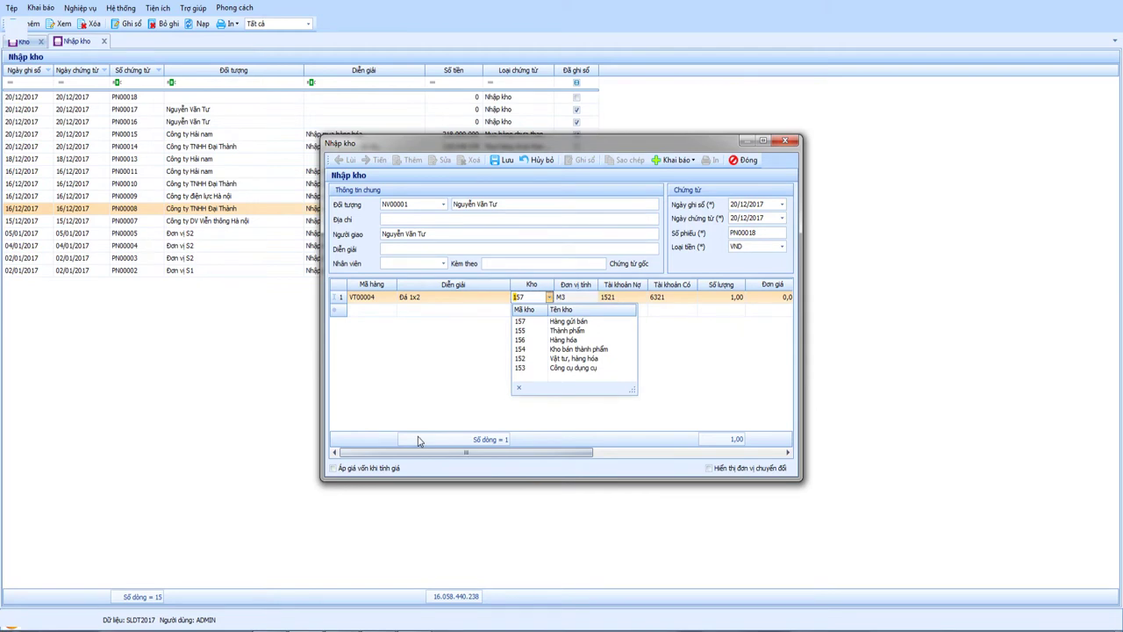
text(152)
key(Return)
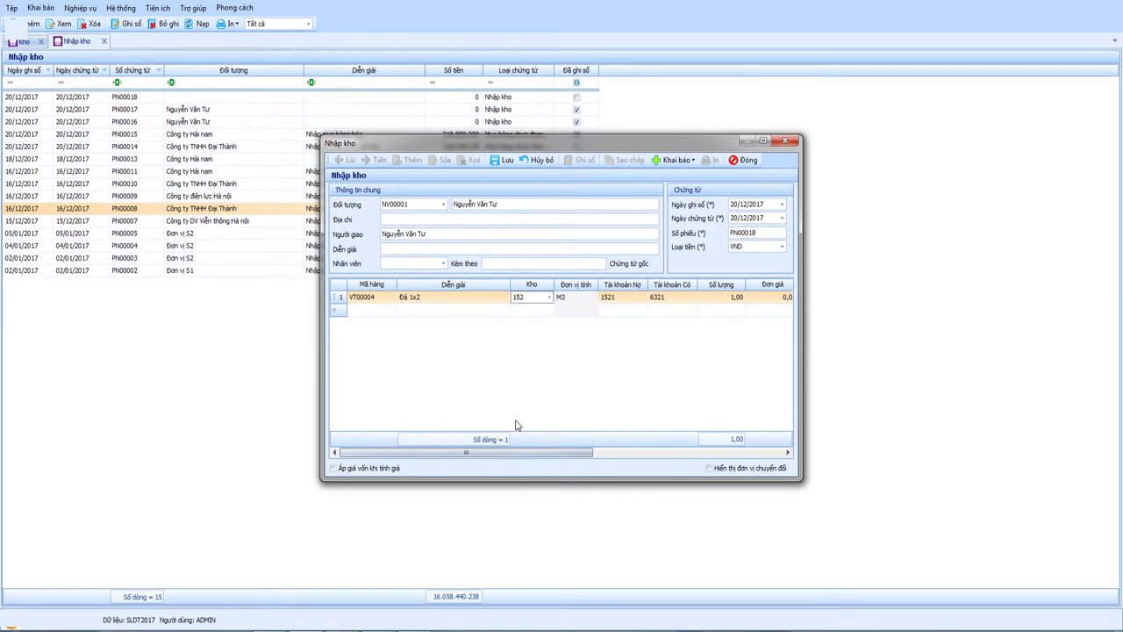
Step: Set the credit account (Tài khoản Có) of the VT00004 line to 15411
click(669, 300)
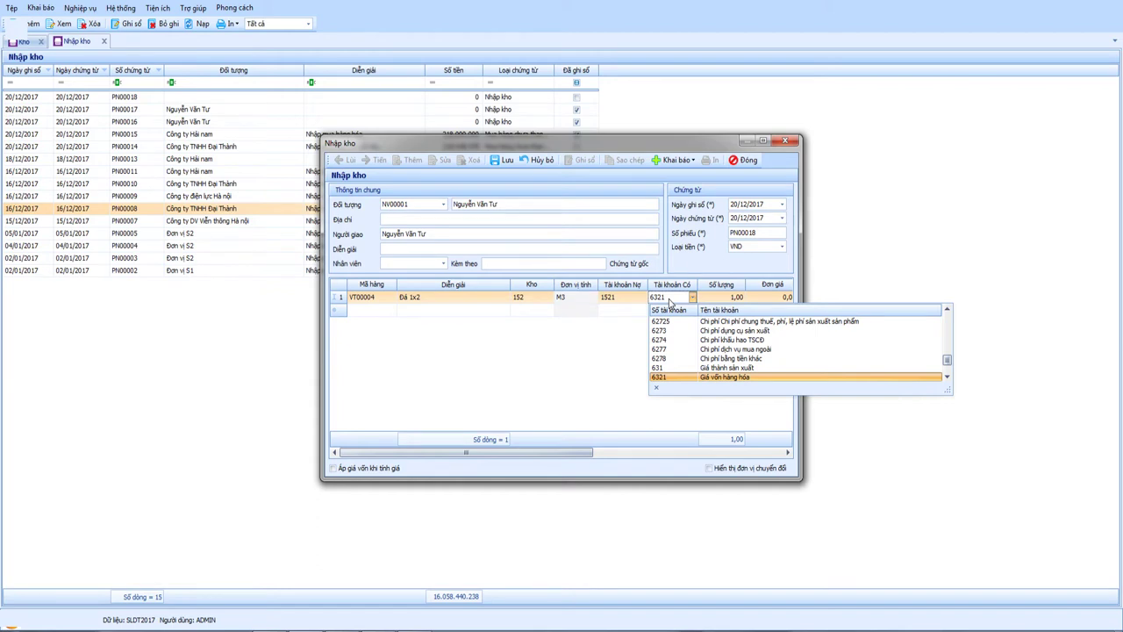
text(15411)
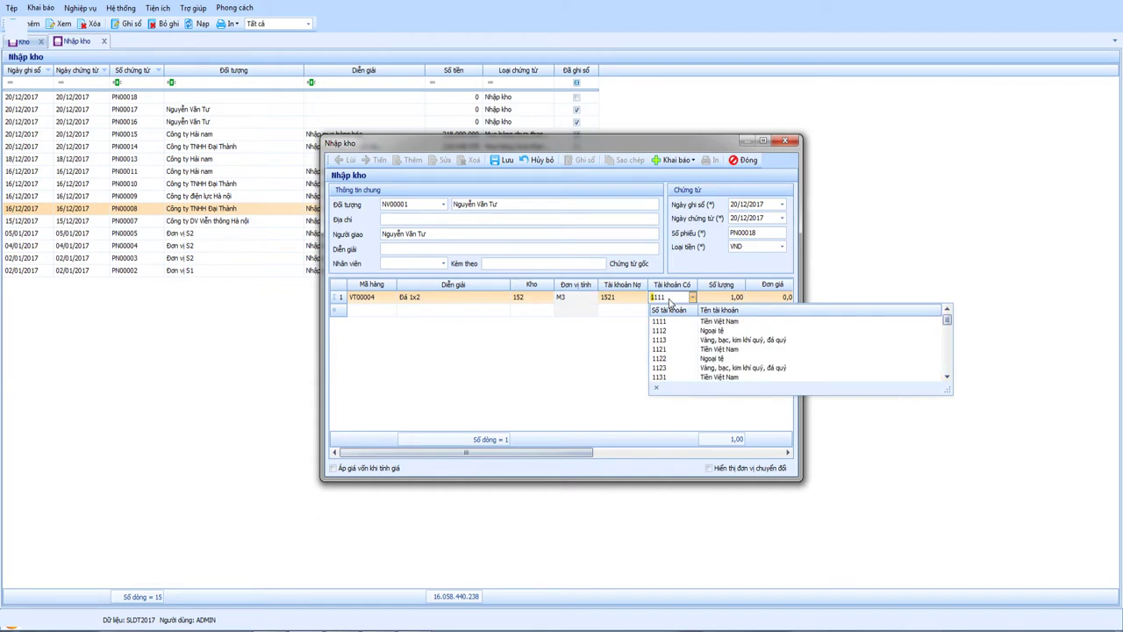
key(Return)
Step: Set the VT00004 line's quantity to 200 and save the receipt
double_click(724, 298)
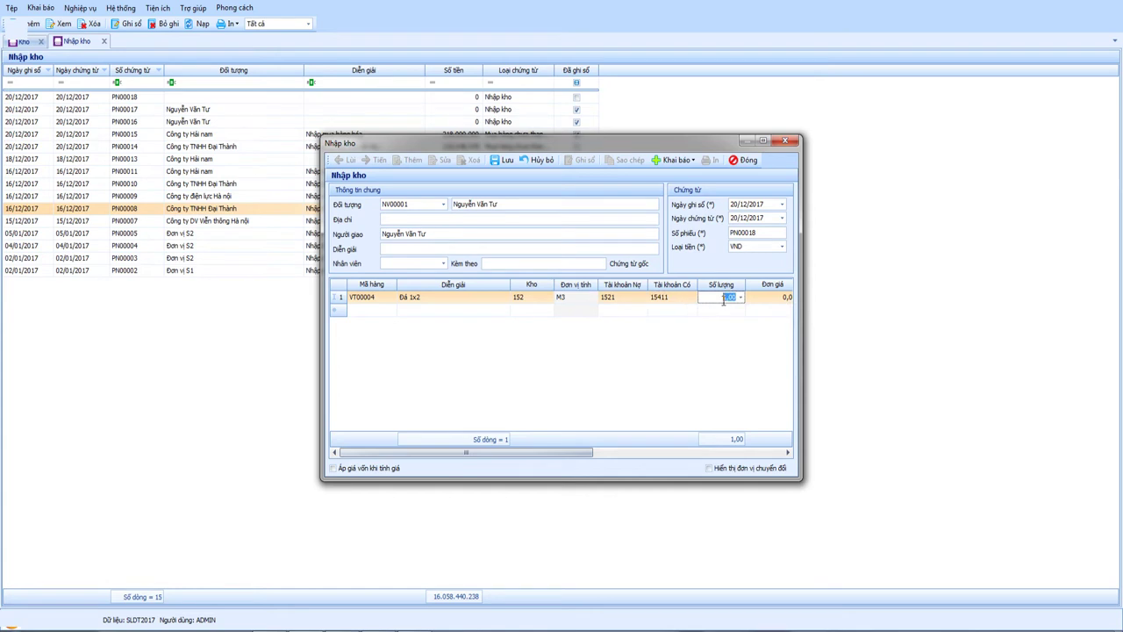
text(200)
key(Return)
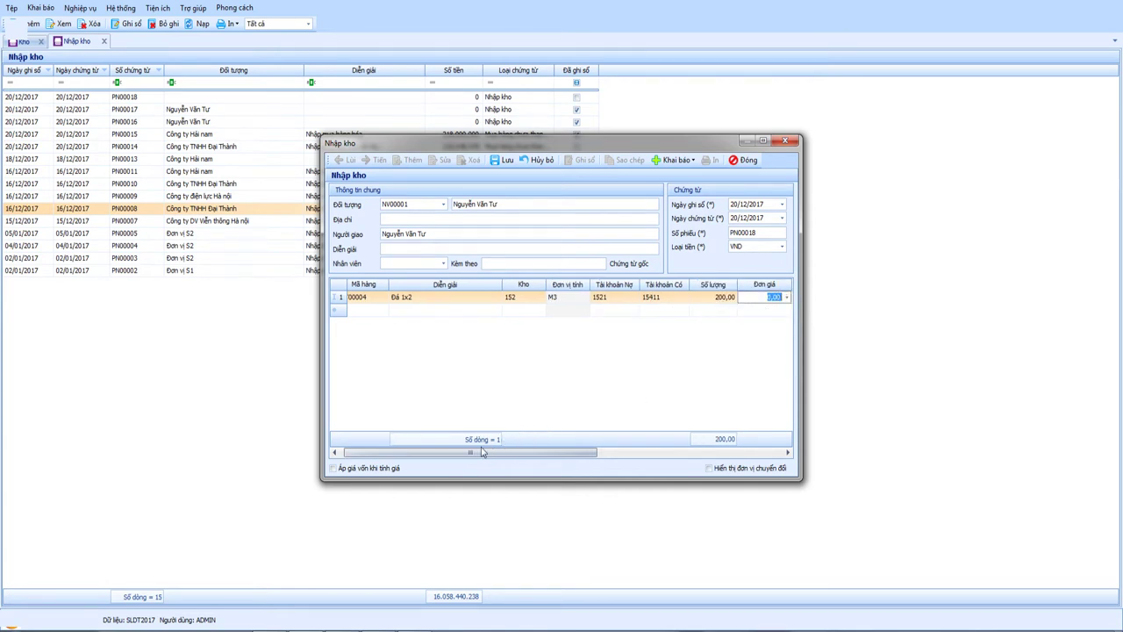
mouse_move(474, 452)
mouse_down()
mouse_move(694, 447)
mouse_move(465, 452)
mouse_up()
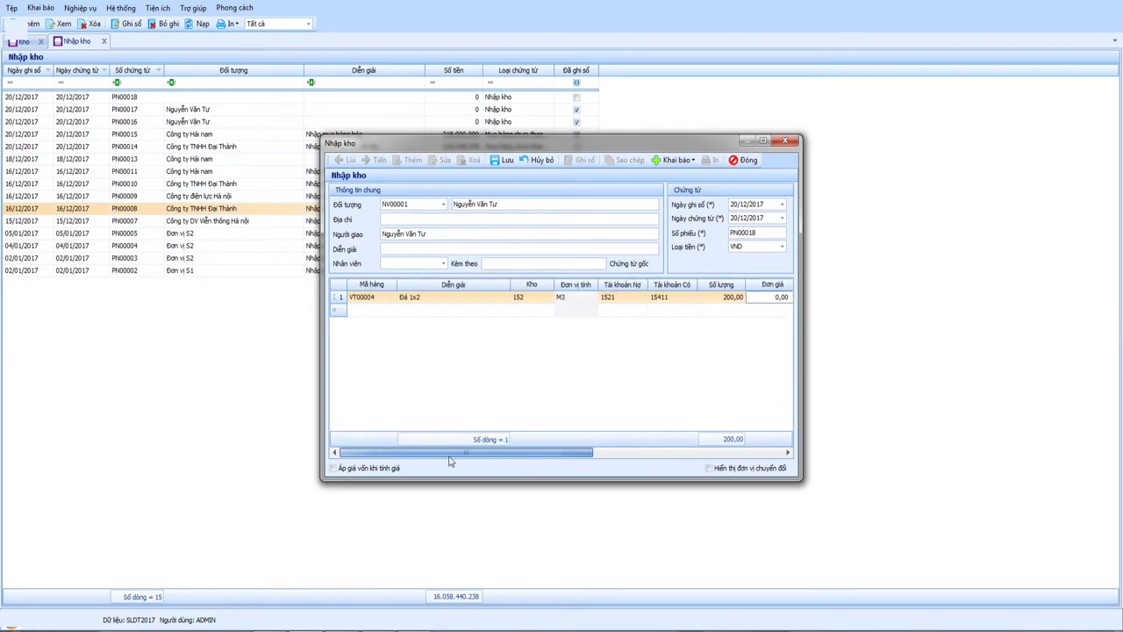
click(506, 161)
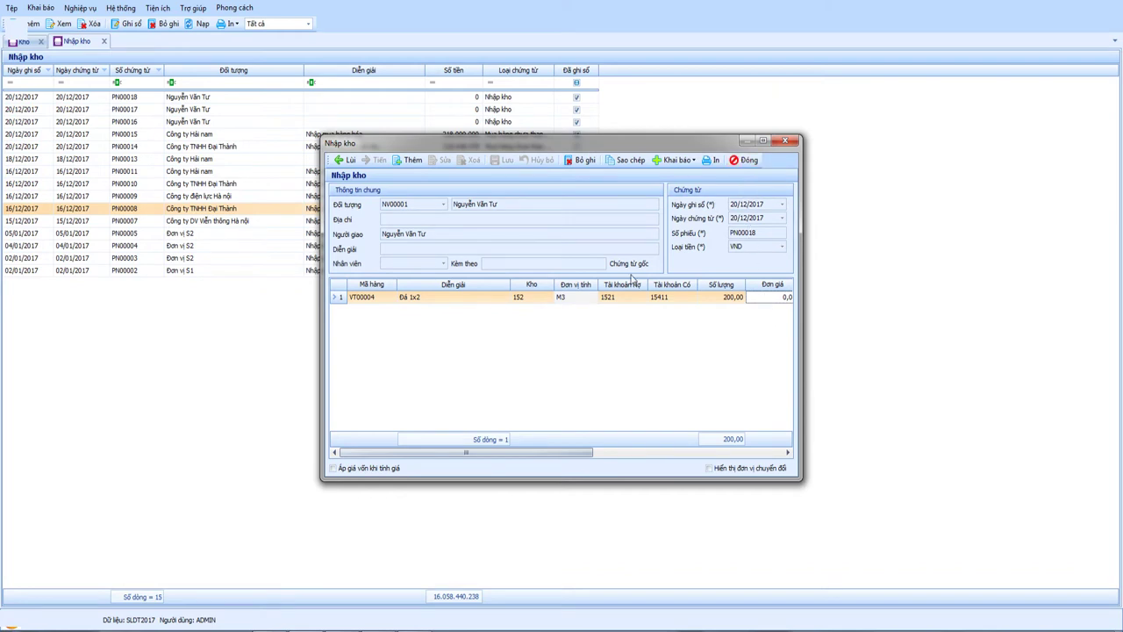
Step: Review the saved VT00004 line's debit account and item code, and close the receipt and the Nhập kho list
click(623, 302)
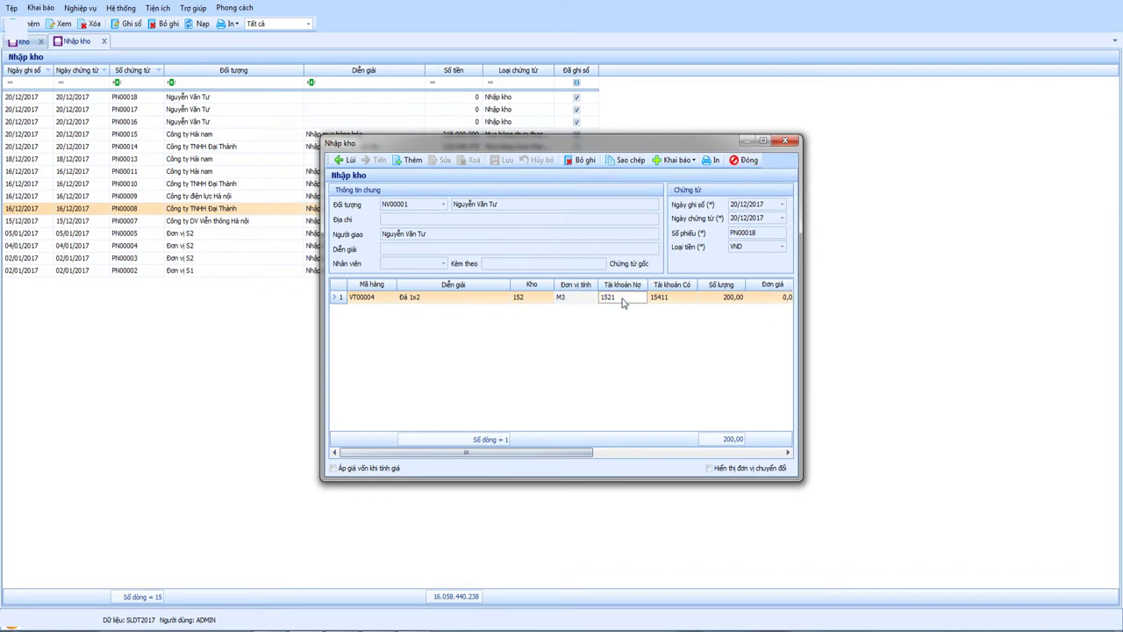
click(382, 301)
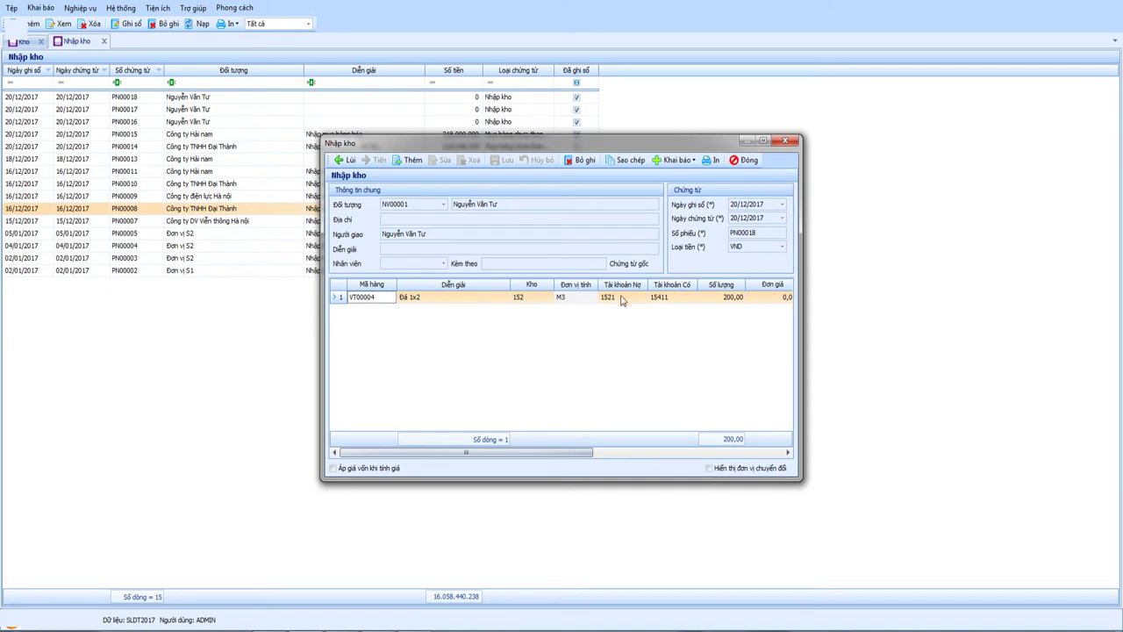
click(747, 162)
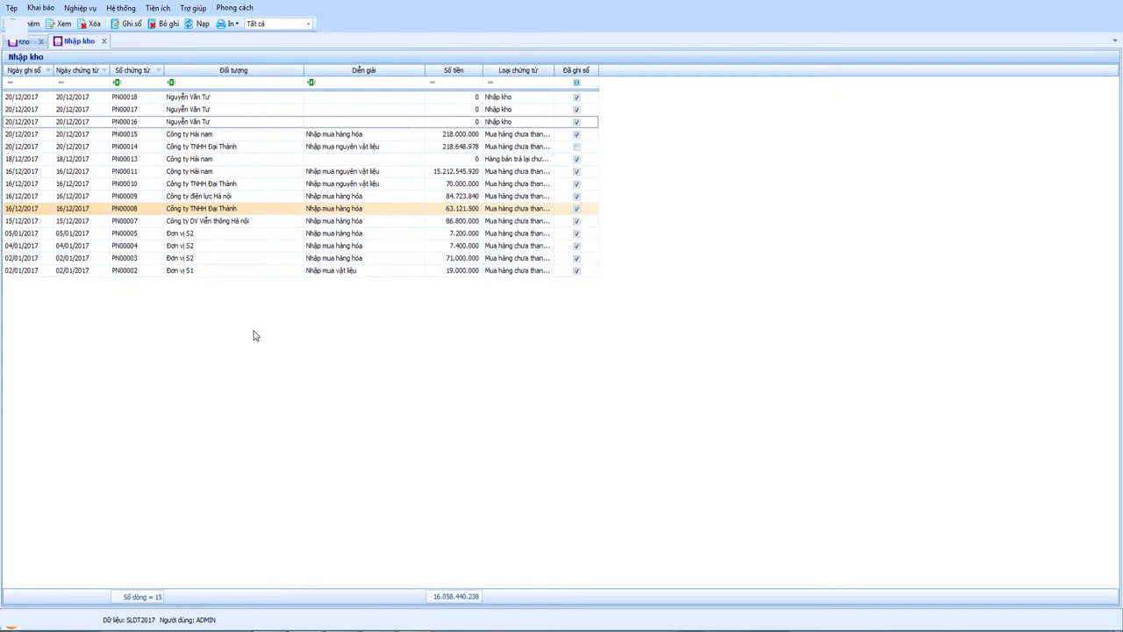
click(103, 42)
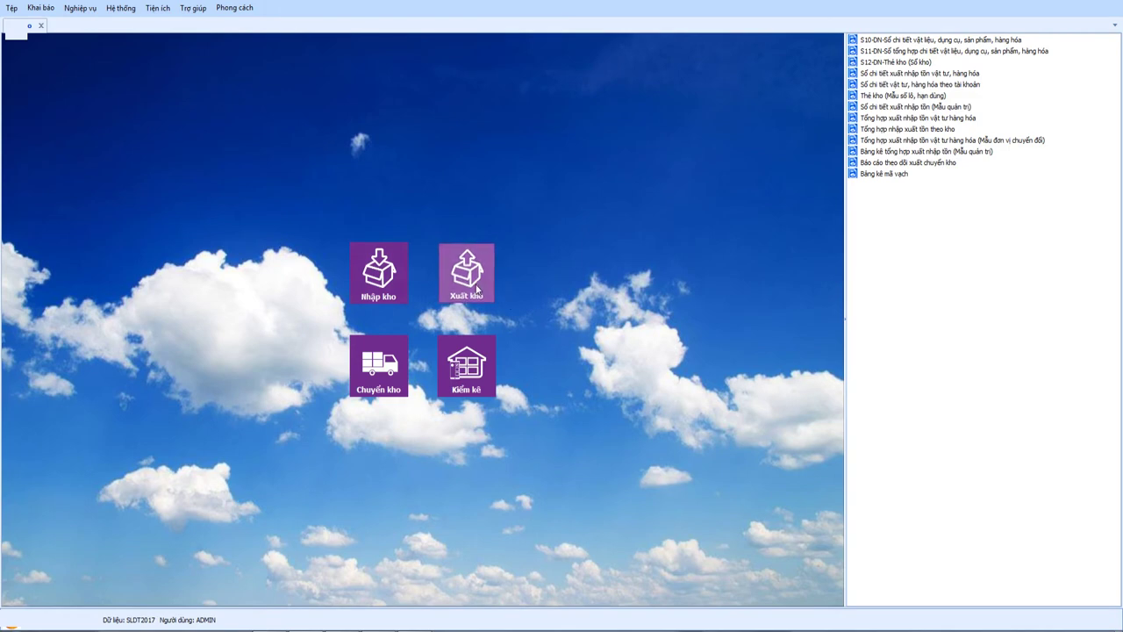
Step: Open the Xuất kho list and create a new stock issue slip
click(354, 260)
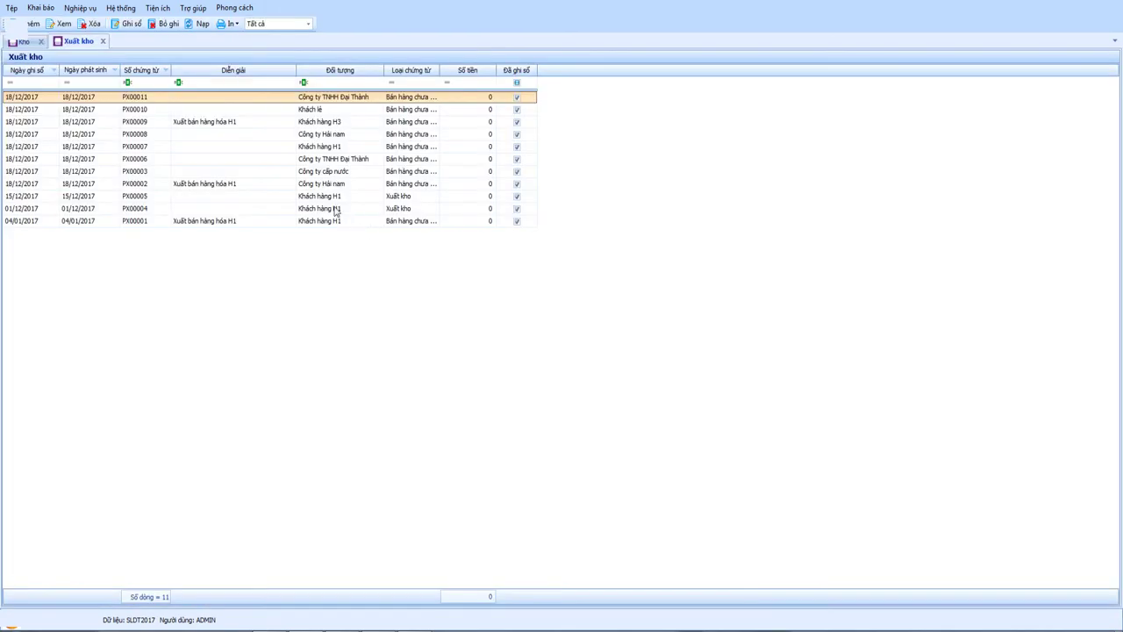
right_click(284, 234)
click(312, 239)
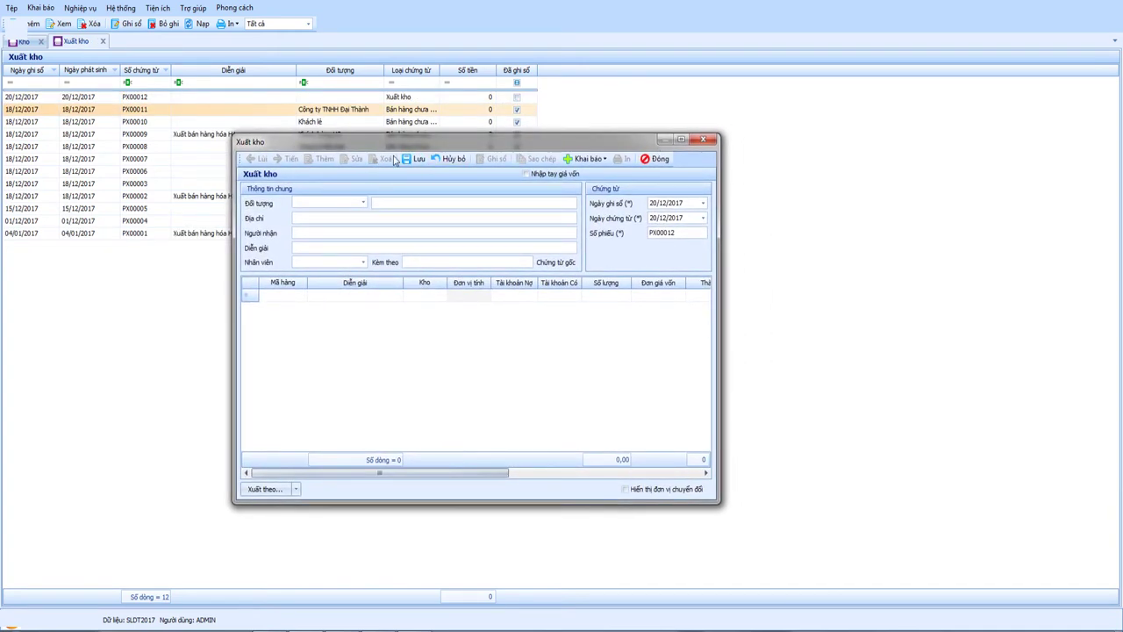
drag(469, 140, 492, 142)
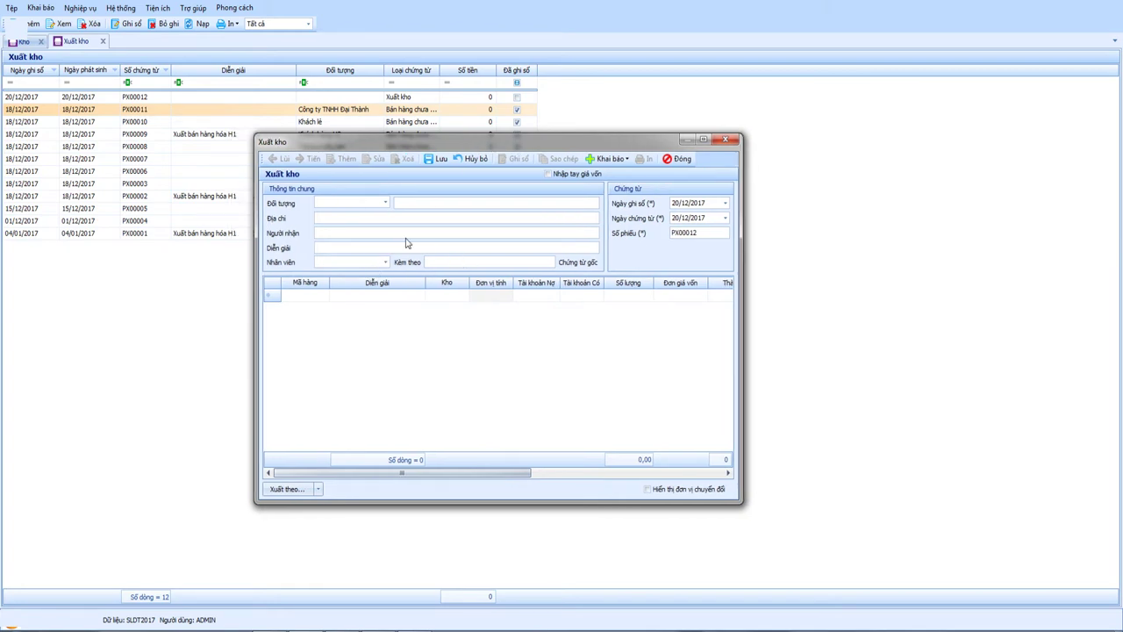
mouse_move(477, 146)
mouse_down()
mouse_move(467, 151)
mouse_move(485, 144)
mouse_up()
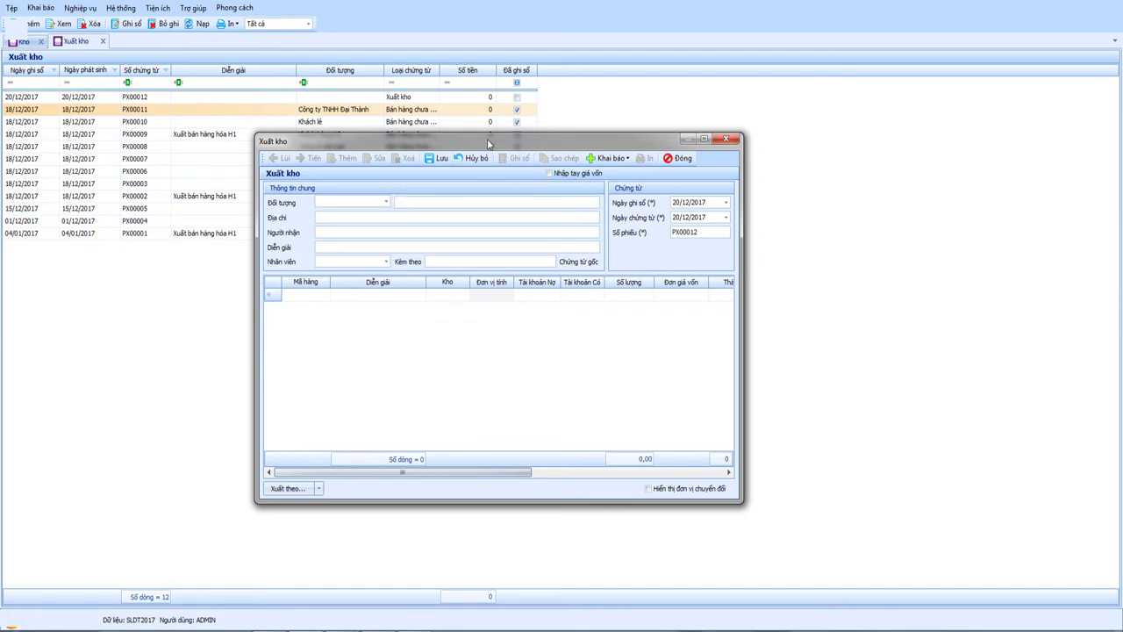
drag(489, 143, 472, 151)
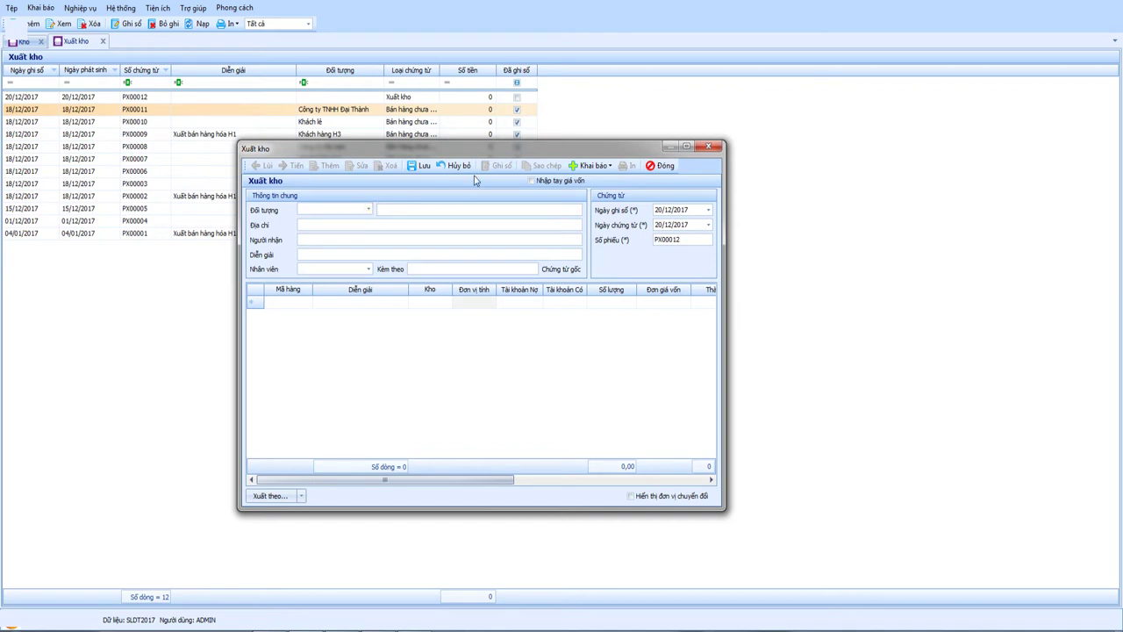
drag(482, 152, 510, 151)
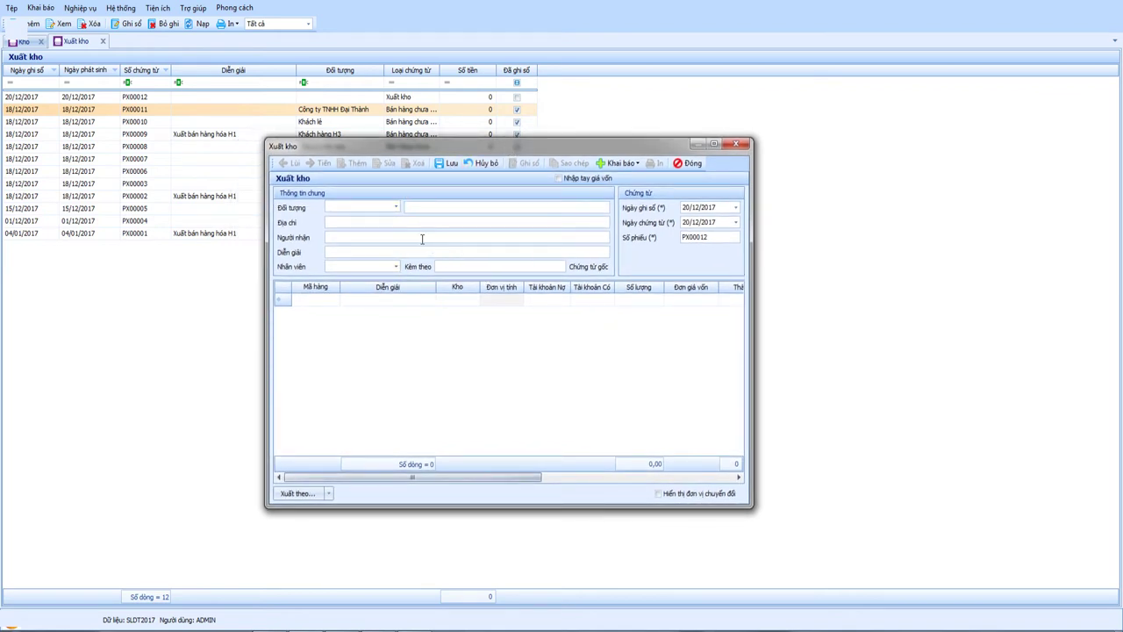
Step: Choose the first employee entry as the slip's Đối tượng, filtering the object names by "t"
click(397, 207)
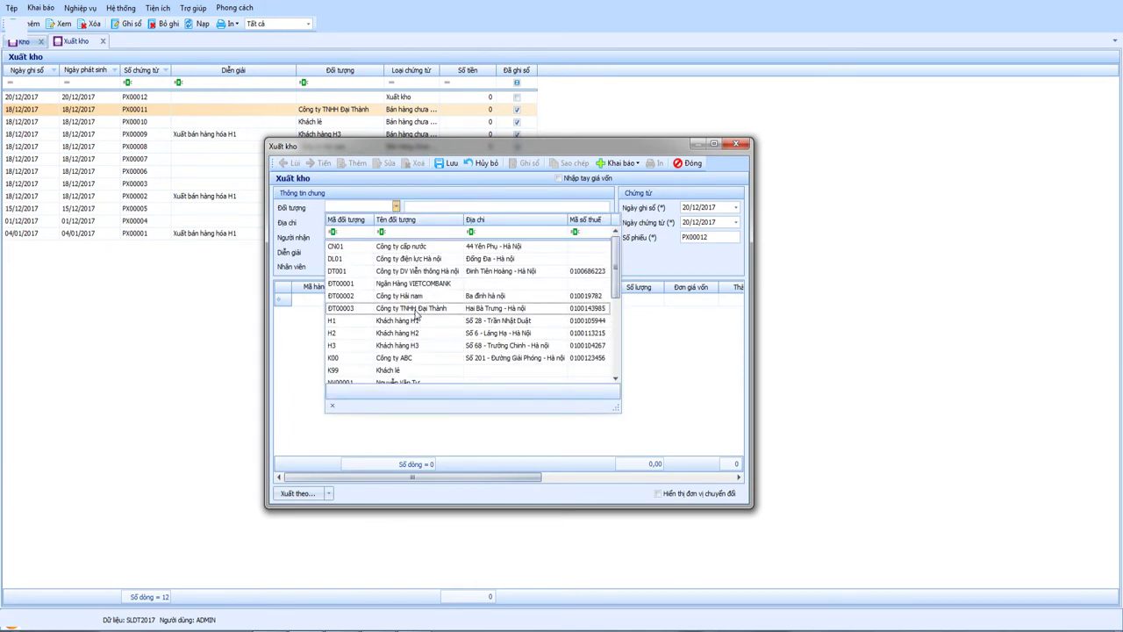
click(410, 233)
text(t)
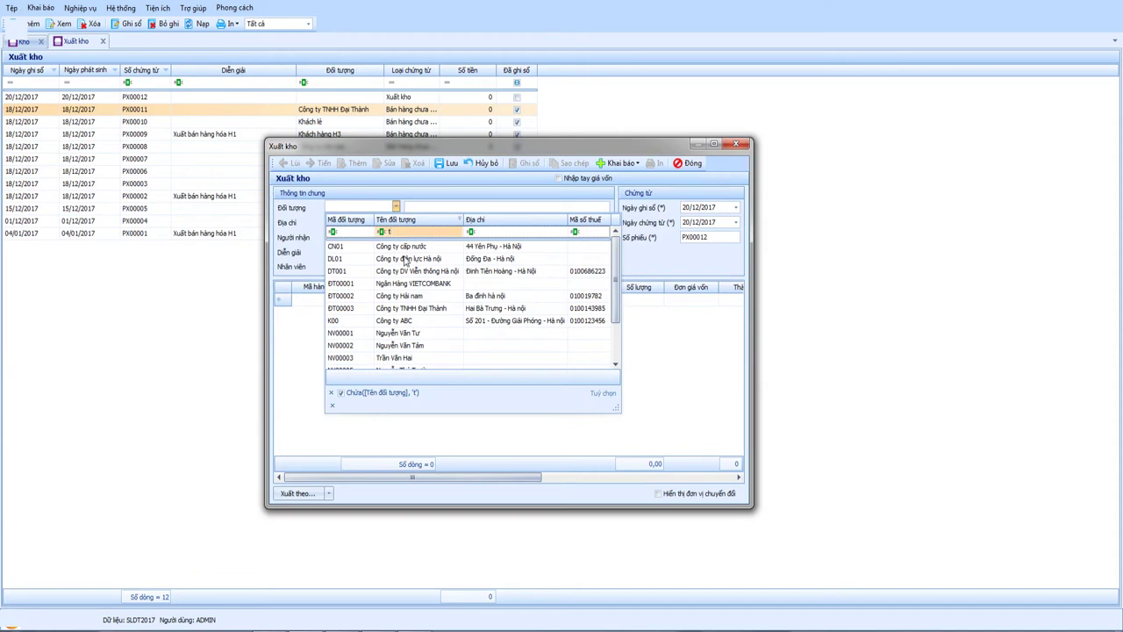
click(413, 334)
key(Tab)
key(Tab)
key(Tab)
key(Tab)
key(Tab)
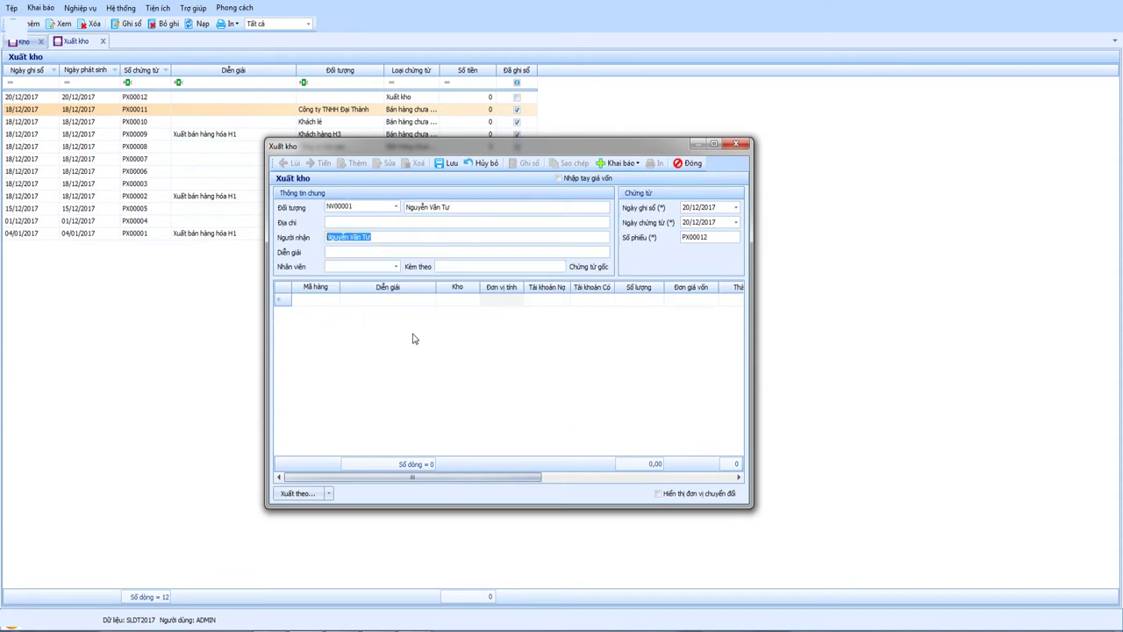
key(Tab)
key(Tab)
key(Tab)
key(Tab)
key(Tab)
key(Tab)
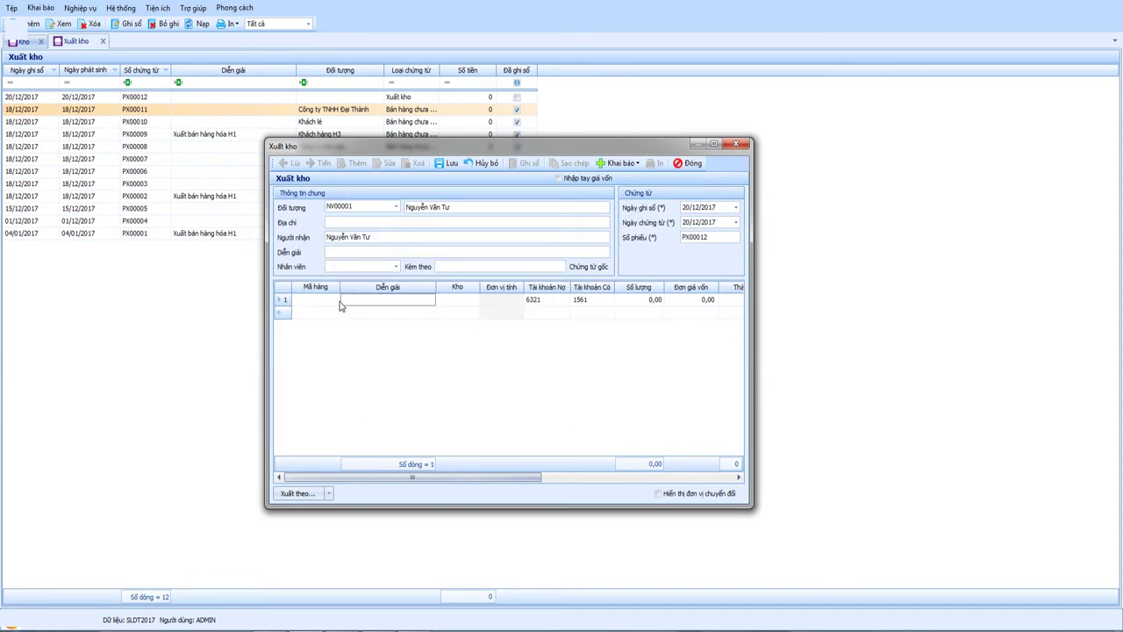
Step: Add item VT00004 (Đá 1x2) as the first line of the slip and set its warehouse to 152
click(334, 300)
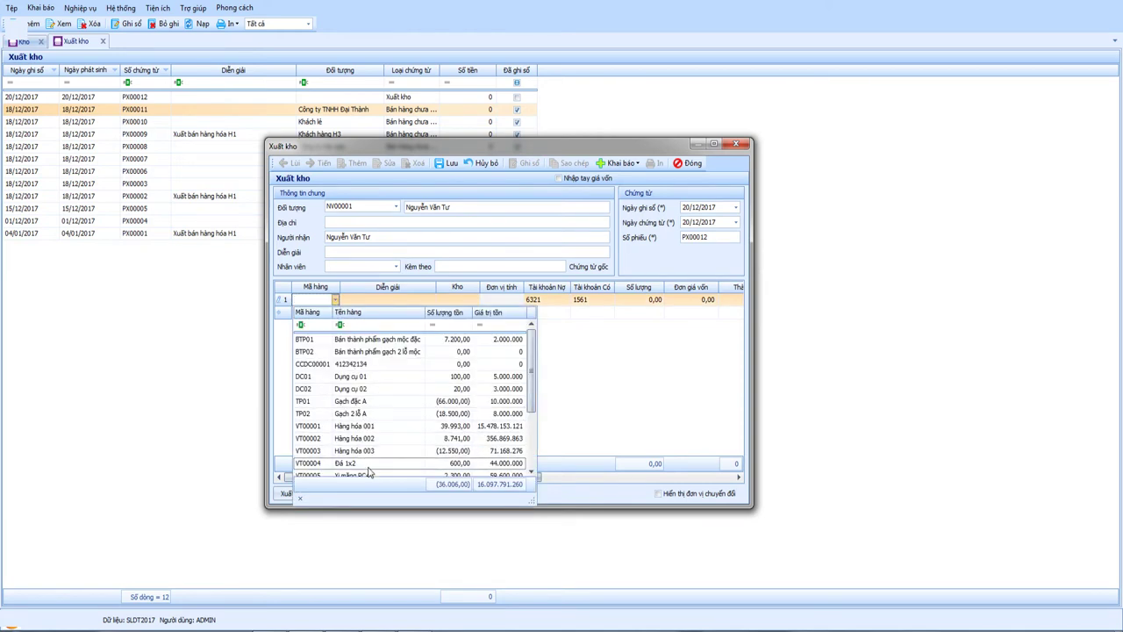
click(414, 466)
key(Tab)
text(152)
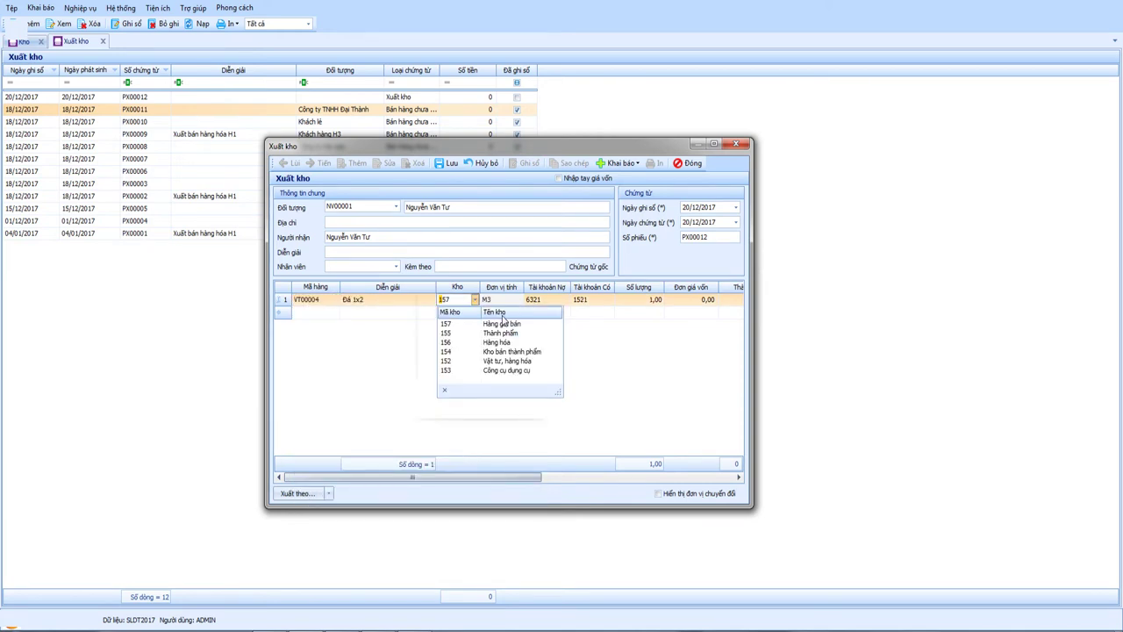
key(Tab)
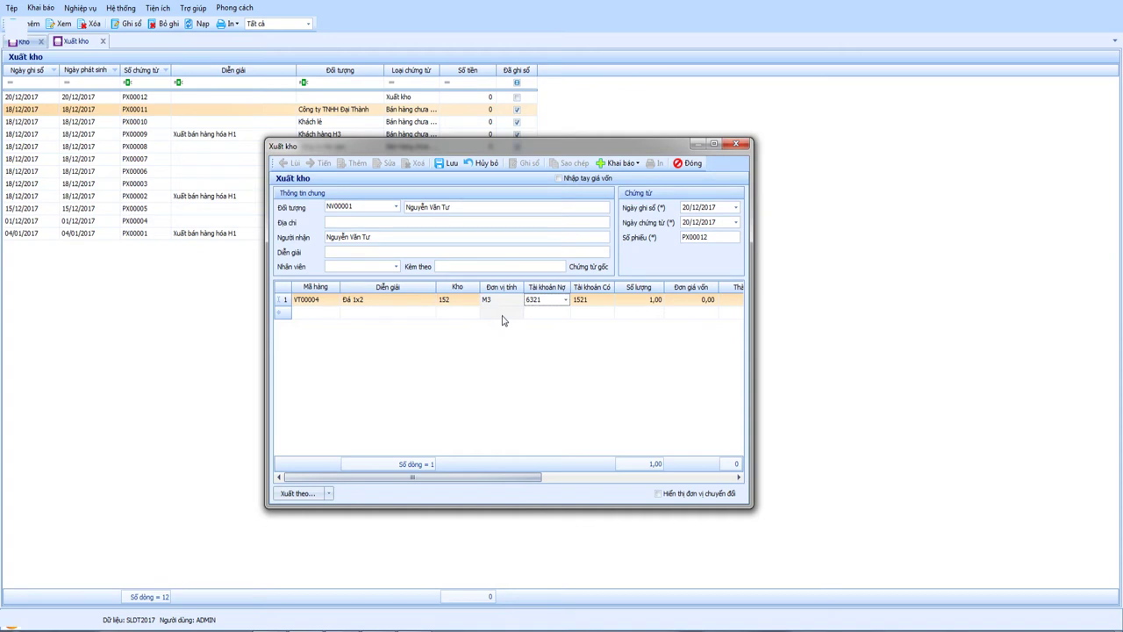
Step: Set the debit account (Tài khoản Nợ) of the VT00004 line to 15411
text(15411)
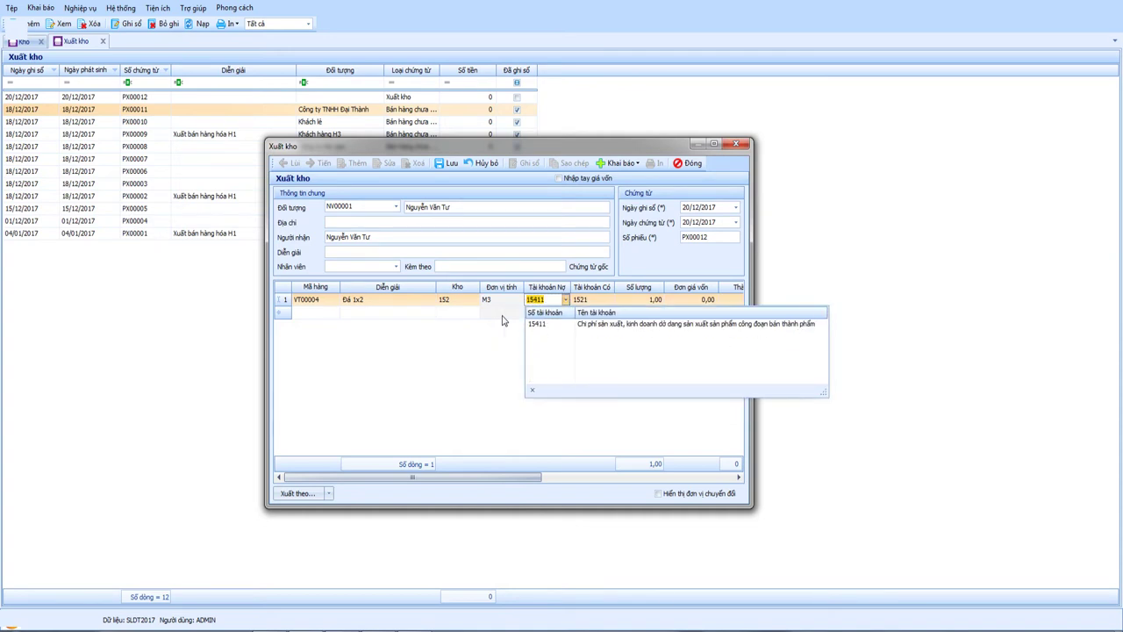
click(609, 323)
key(Tab)
key(Tab)
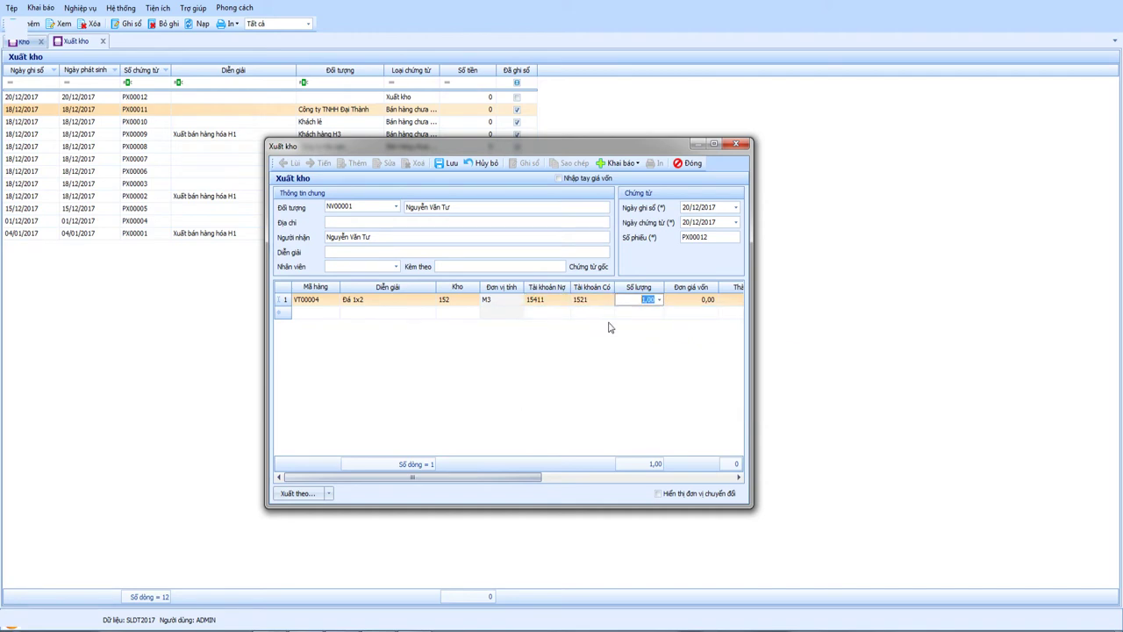
Step: Set the quantity (Số lượng) of the VT00004 line to 500
text(5.000)
key(BackSpace)
key(Tab)
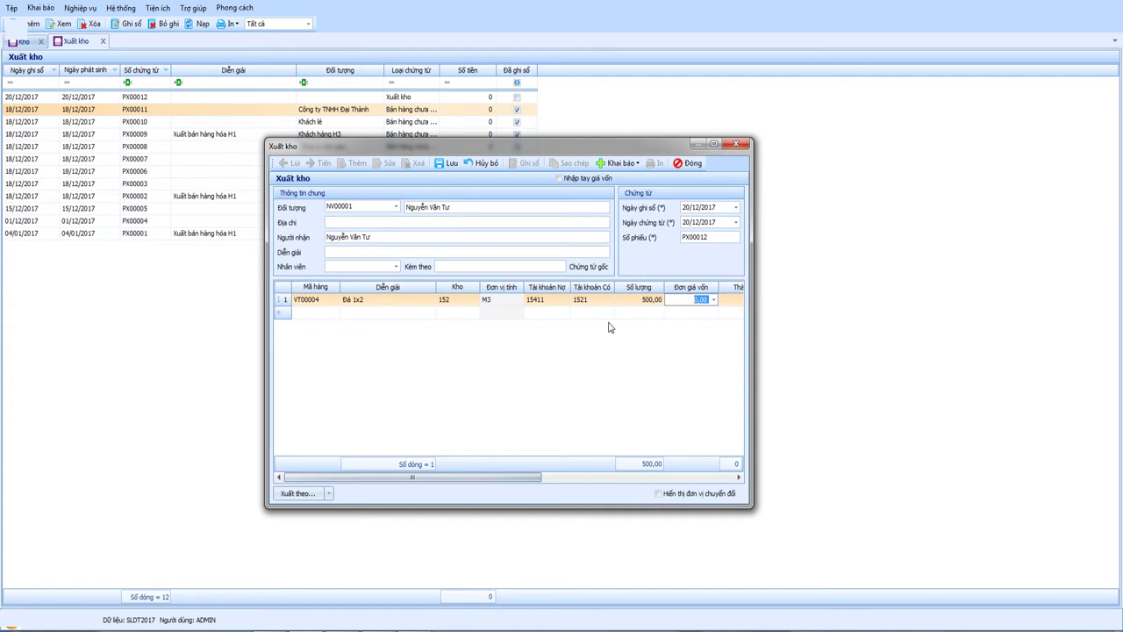
key(Tab)
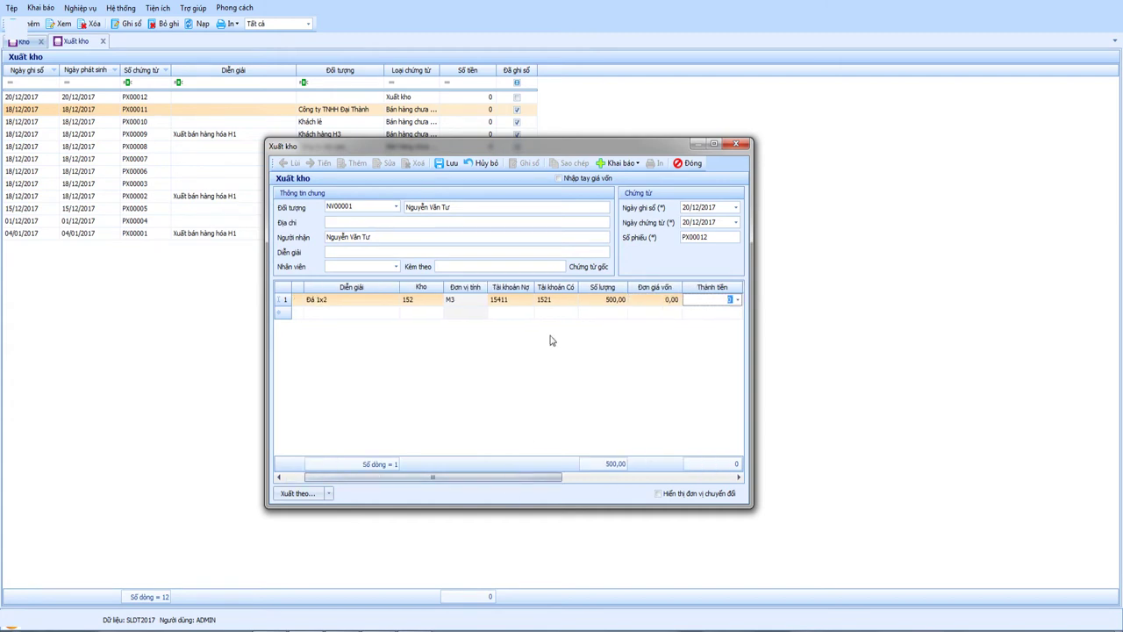
click(564, 303)
click(565, 304)
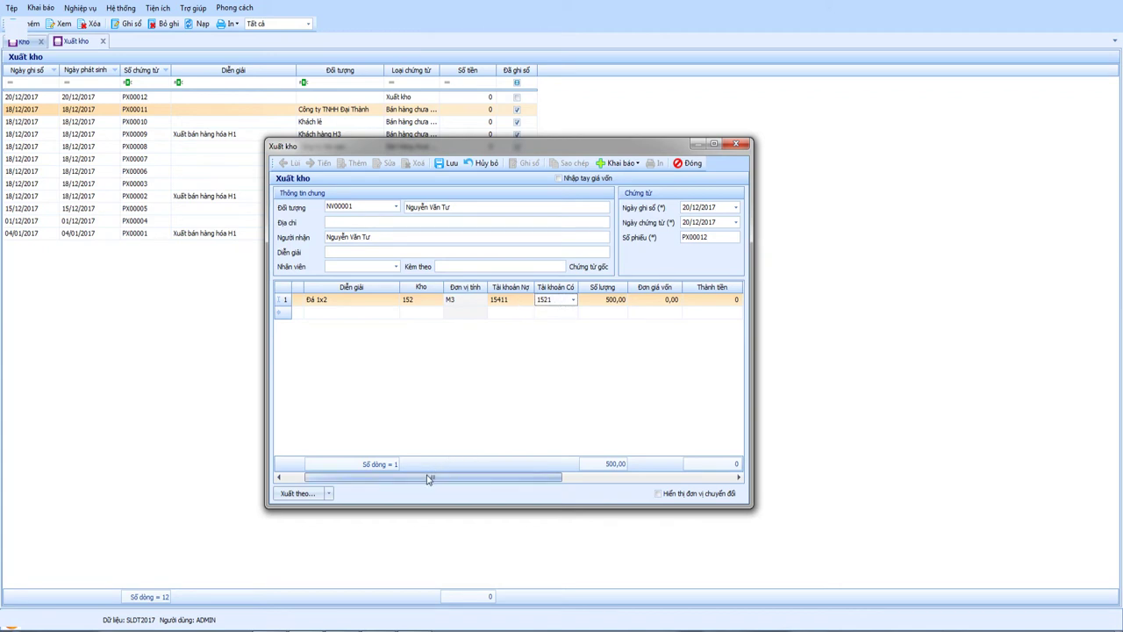
Step: Try to assign cost item (Khoản mục CP) NVLTT to the line and save the slip, then return to editing it
drag(429, 477, 581, 477)
click(551, 301)
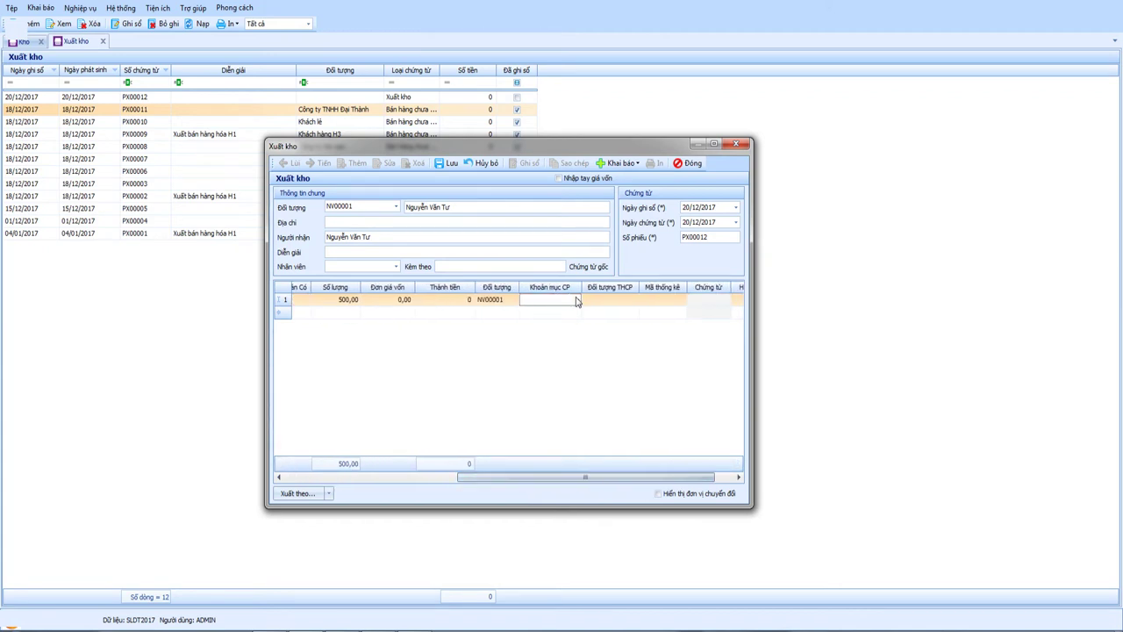
click(578, 300)
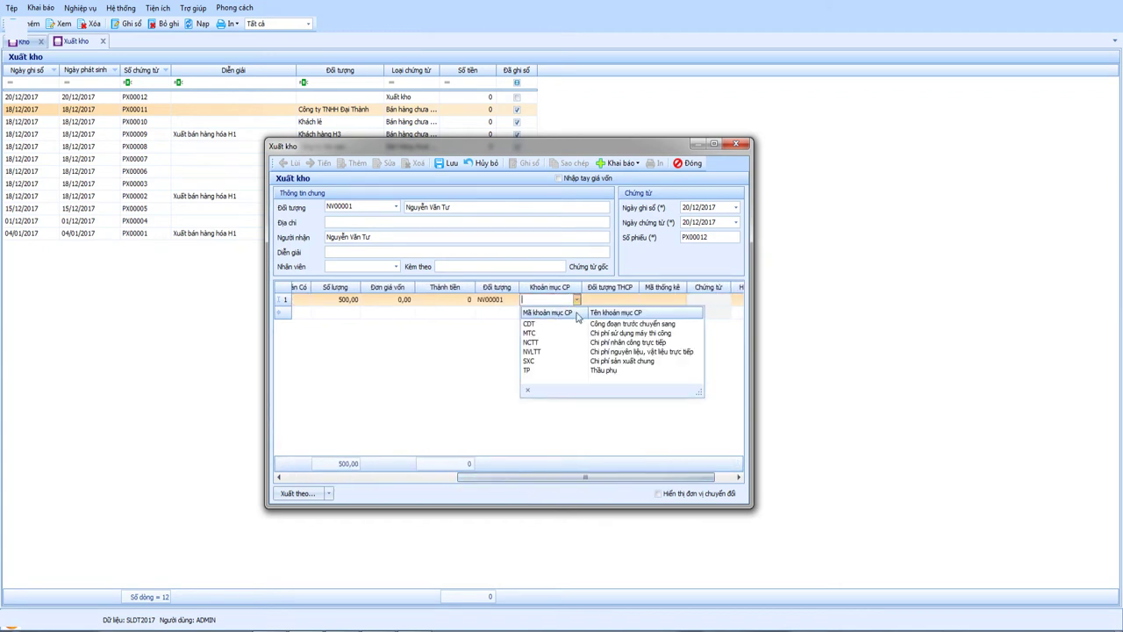
click(551, 354)
drag(521, 481, 344, 482)
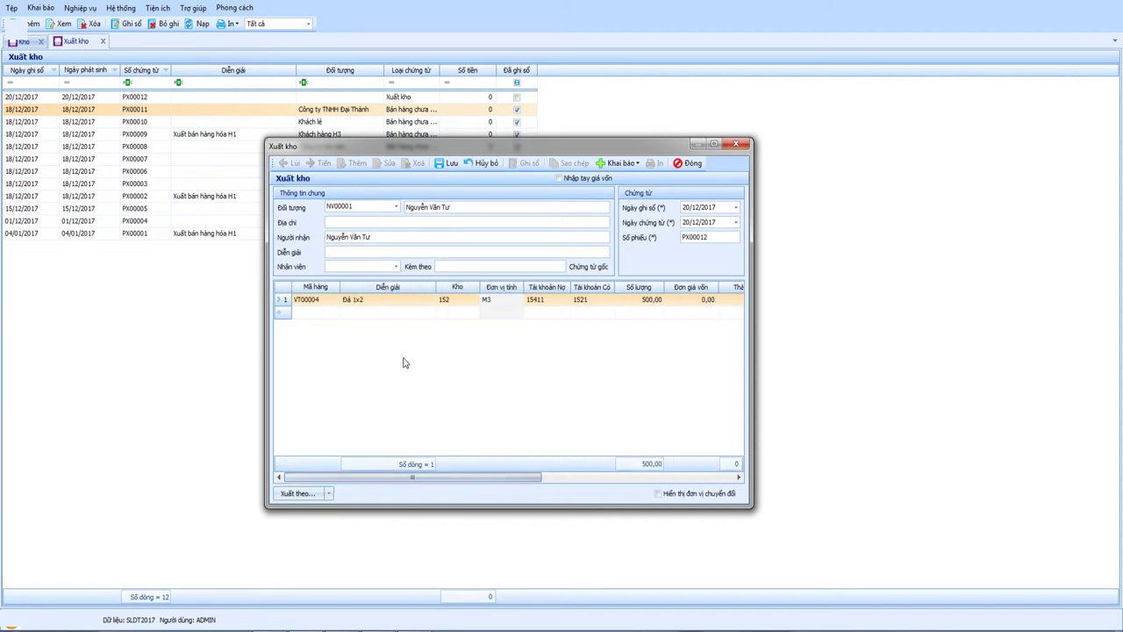
click(451, 163)
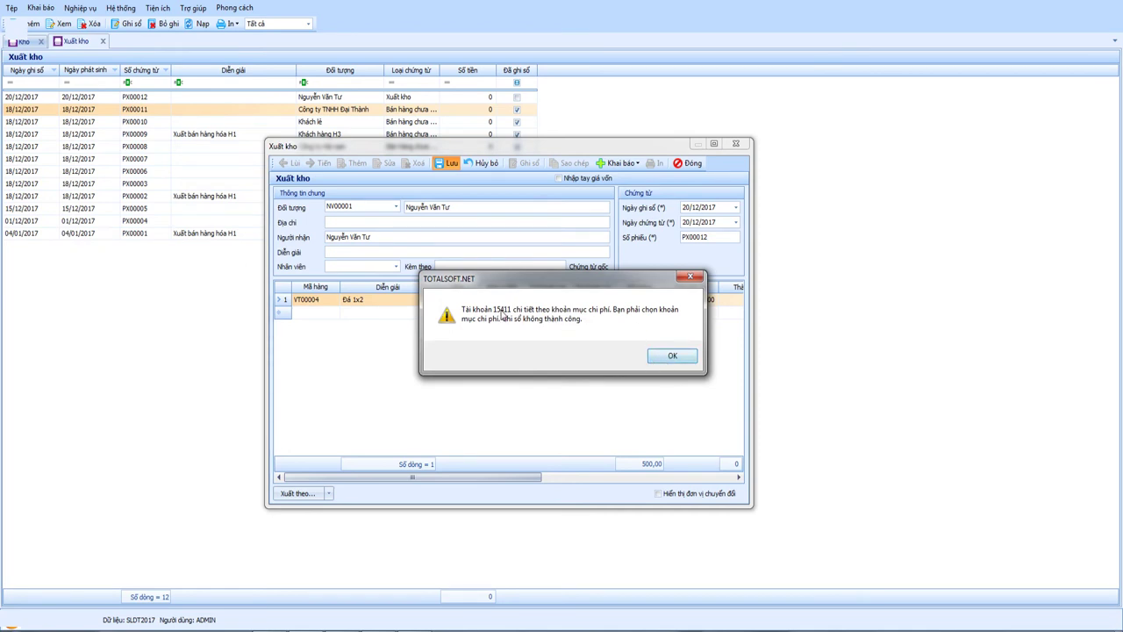
click(672, 356)
click(379, 163)
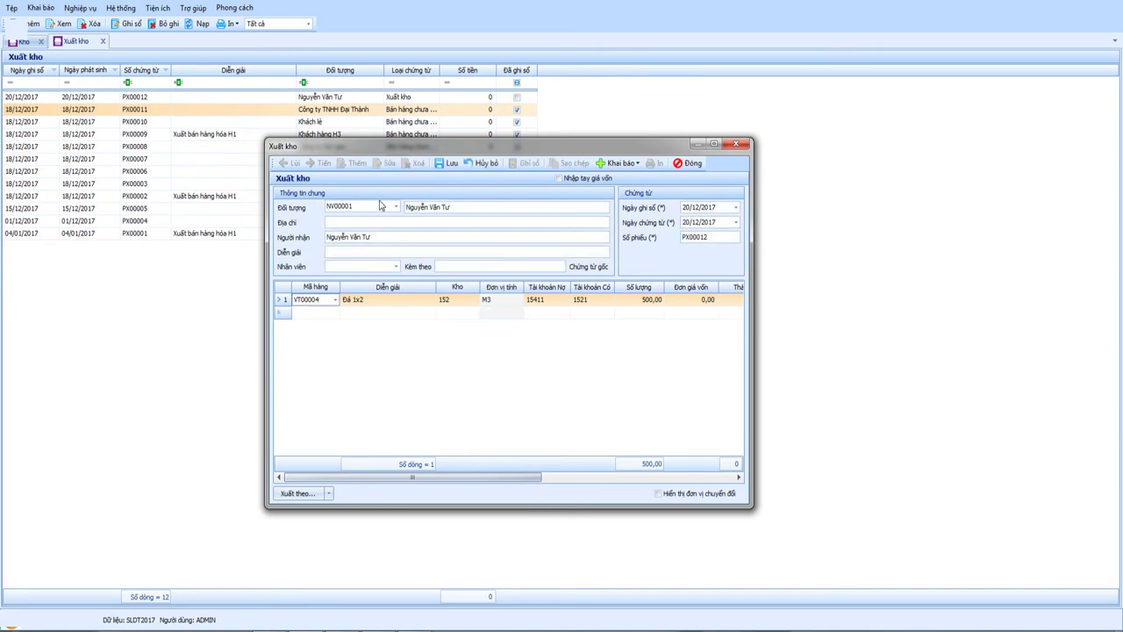
Step: Set the cost item (Khoản mục CP) of the VT00004 line to NVLTT
drag(422, 477, 598, 483)
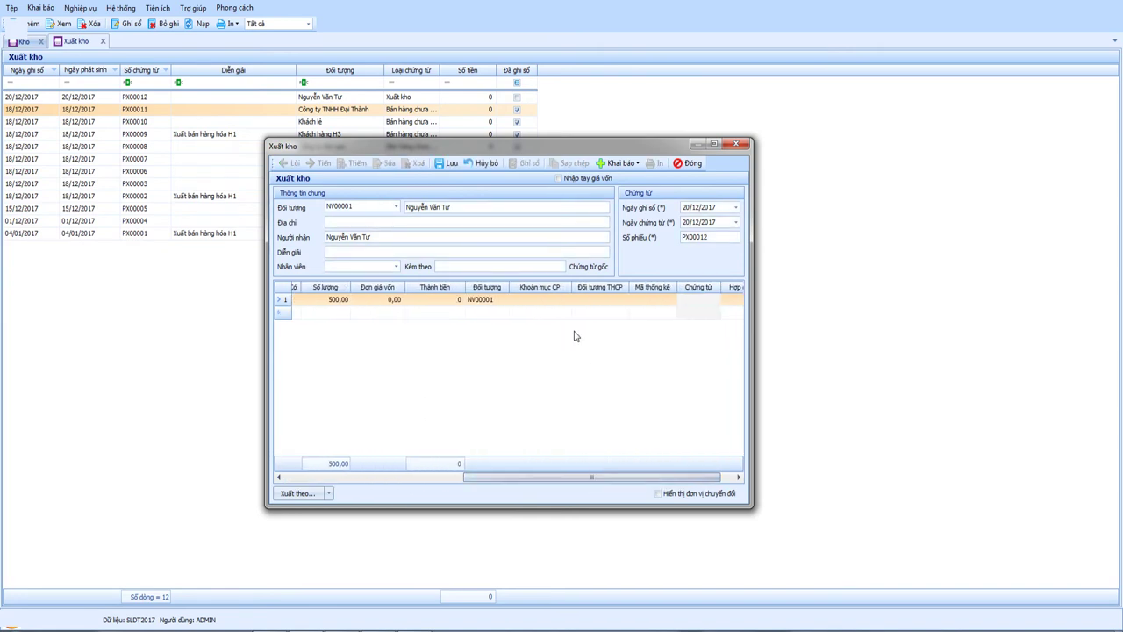
click(556, 301)
click(567, 299)
click(554, 353)
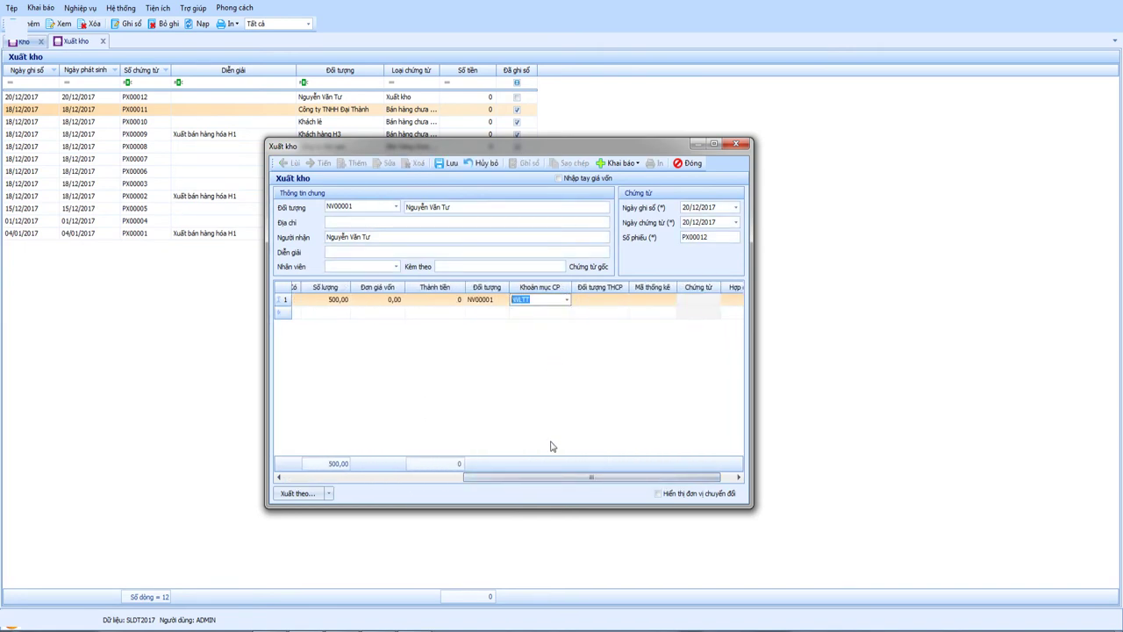
drag(587, 479, 412, 479)
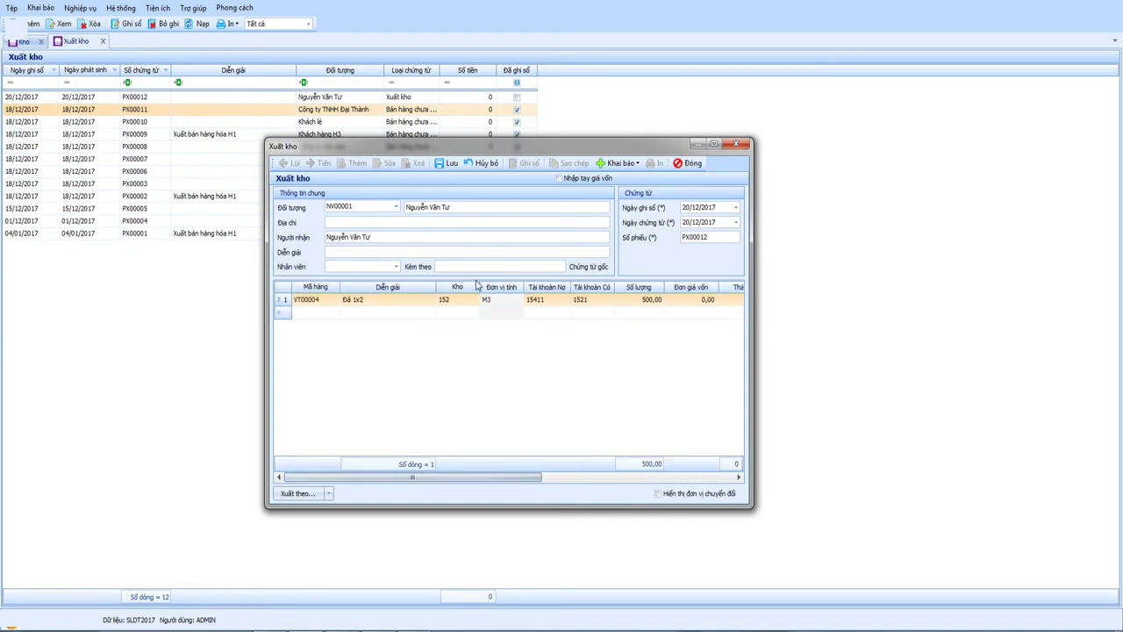
Step: Check the debit account of the VT00004 line in the account list and save the stock issue slip
click(556, 301)
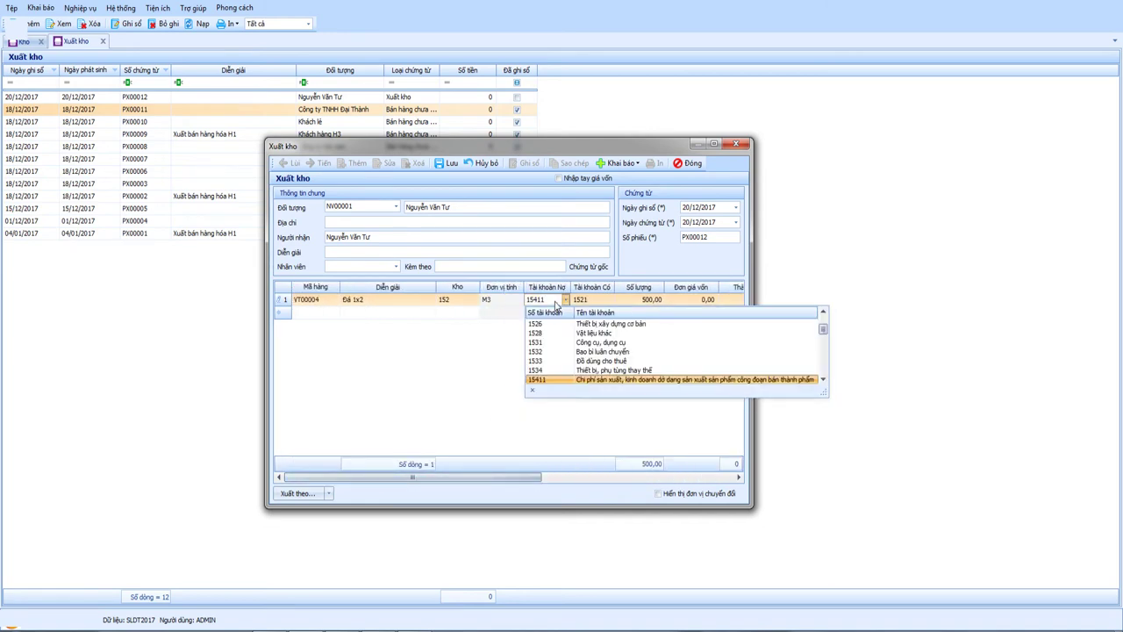
click(456, 366)
click(448, 164)
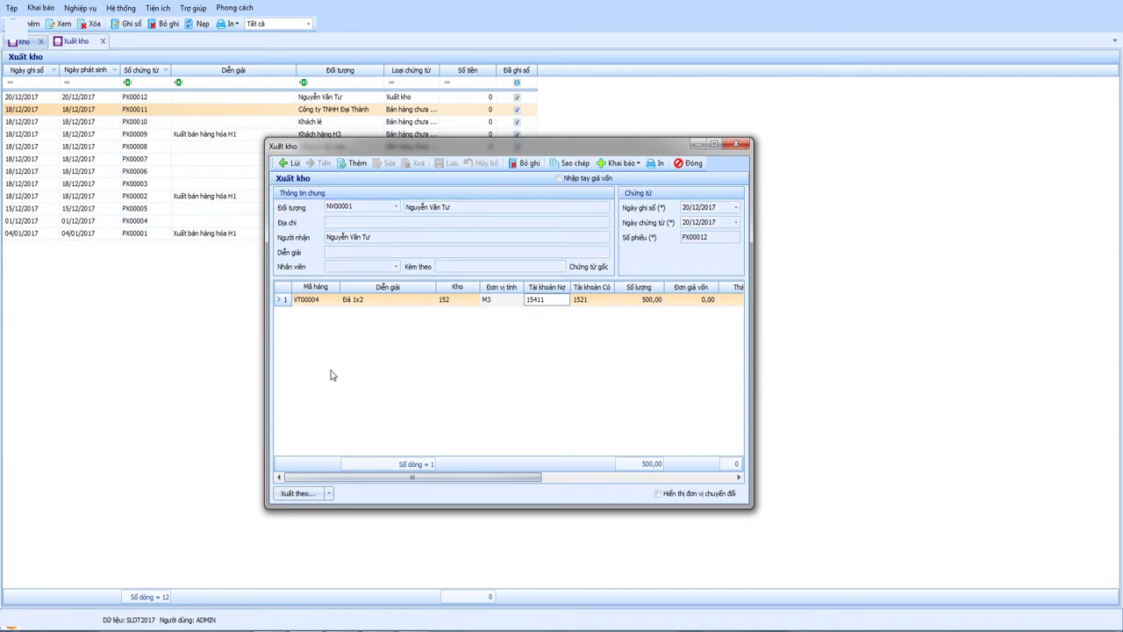
Step: Review the saved line's cost item, unpost the stock issue slip and reopen it for editing
drag(423, 477, 615, 479)
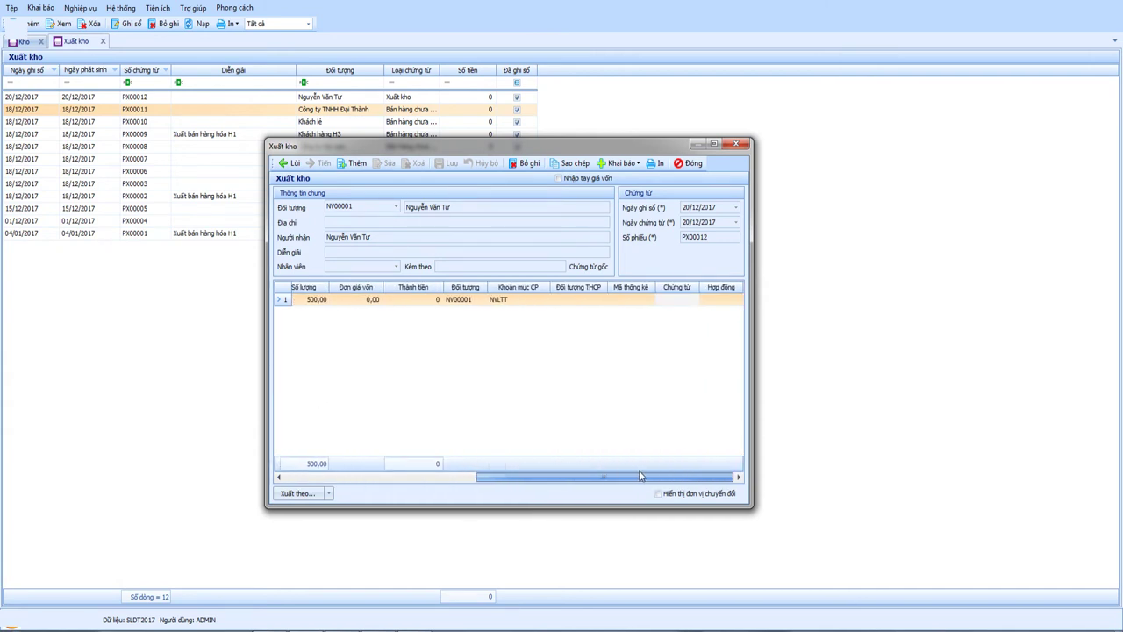
click(523, 164)
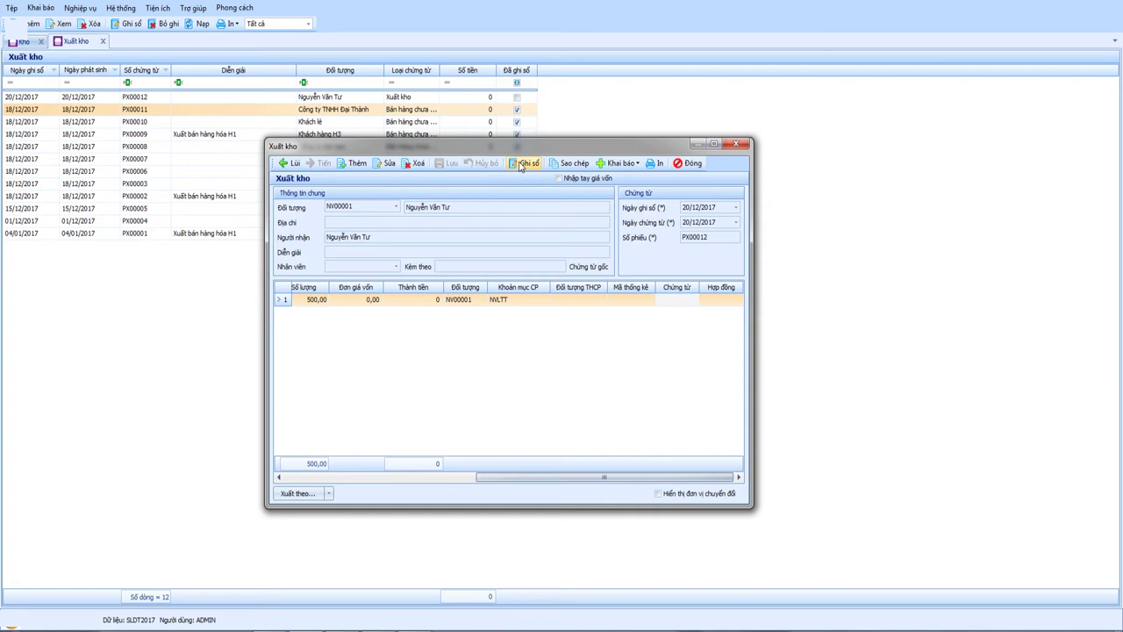
click(387, 163)
Step: Examine the Xuất theo options for issuing stock by norm, invoice or receipt without choosing one
drag(594, 476, 356, 494)
click(328, 493)
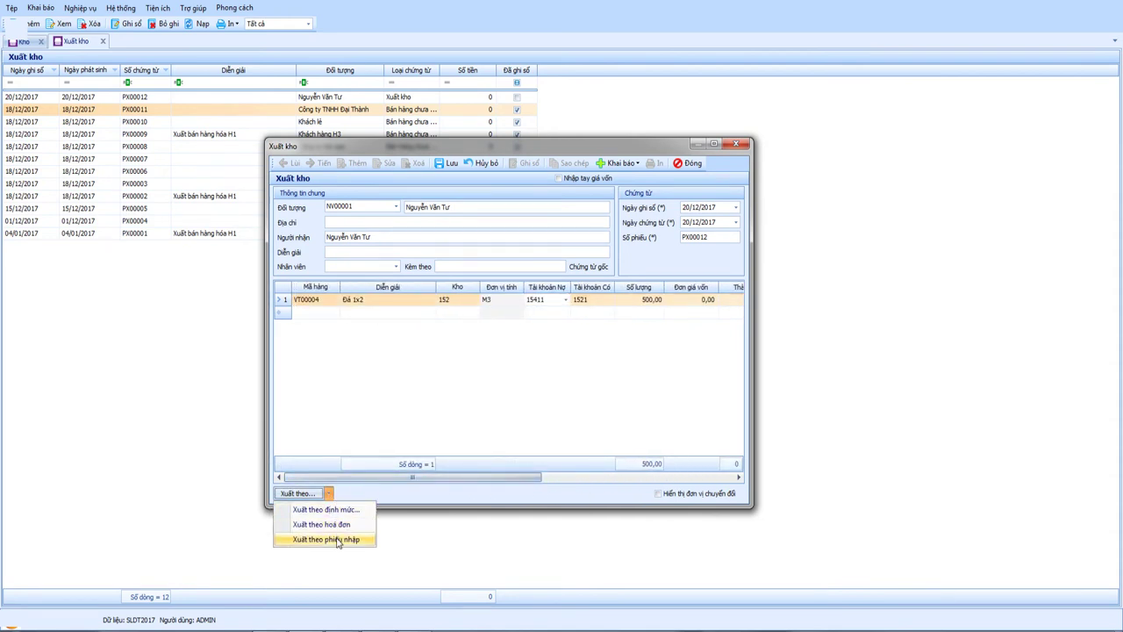
click(505, 343)
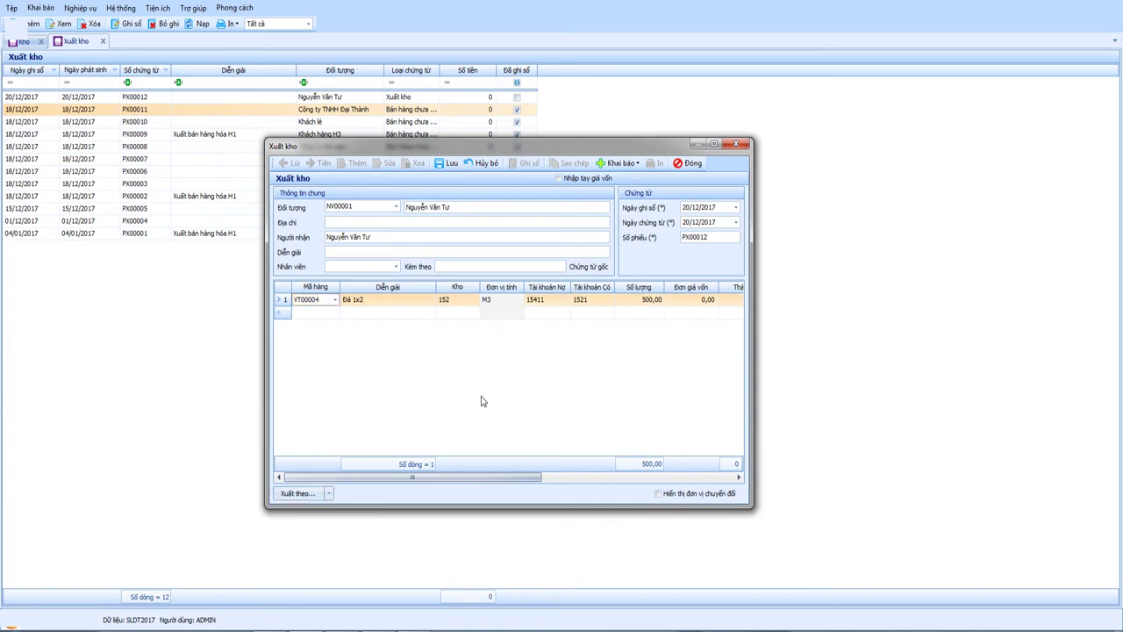
Step: Set the cost object (Đối tượng THCP) of the VT00004 line to BTP01, Bán thành phẩm gạch mộc đặc
drag(414, 477, 621, 476)
click(600, 304)
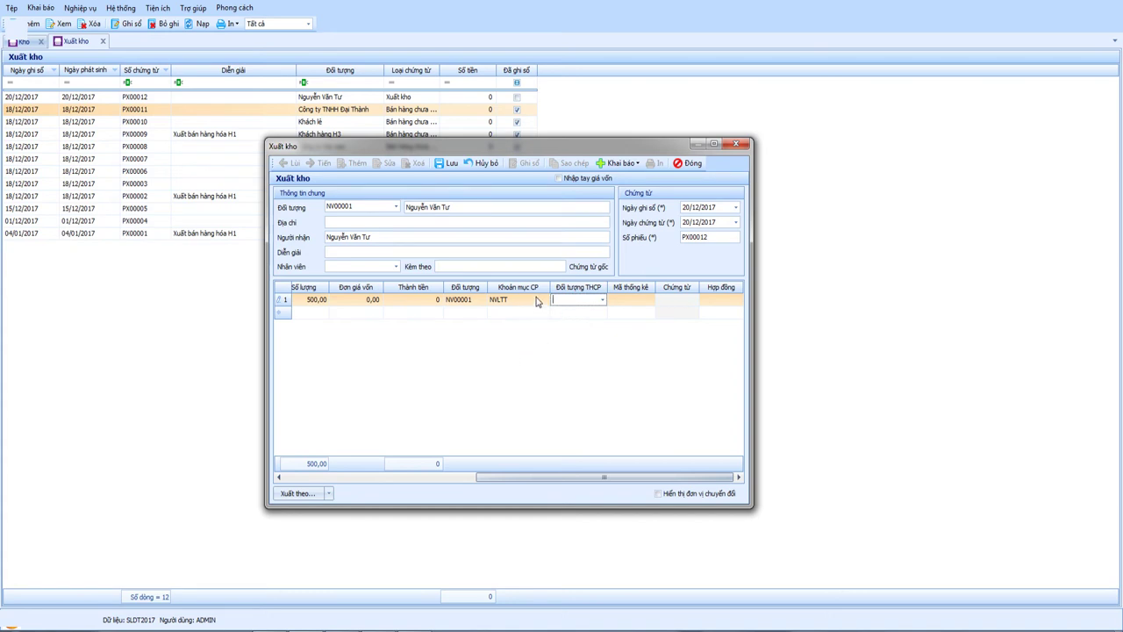
mouse_move(607, 477)
mouse_down()
mouse_move(562, 477)
mouse_move(614, 475)
mouse_up()
click(602, 300)
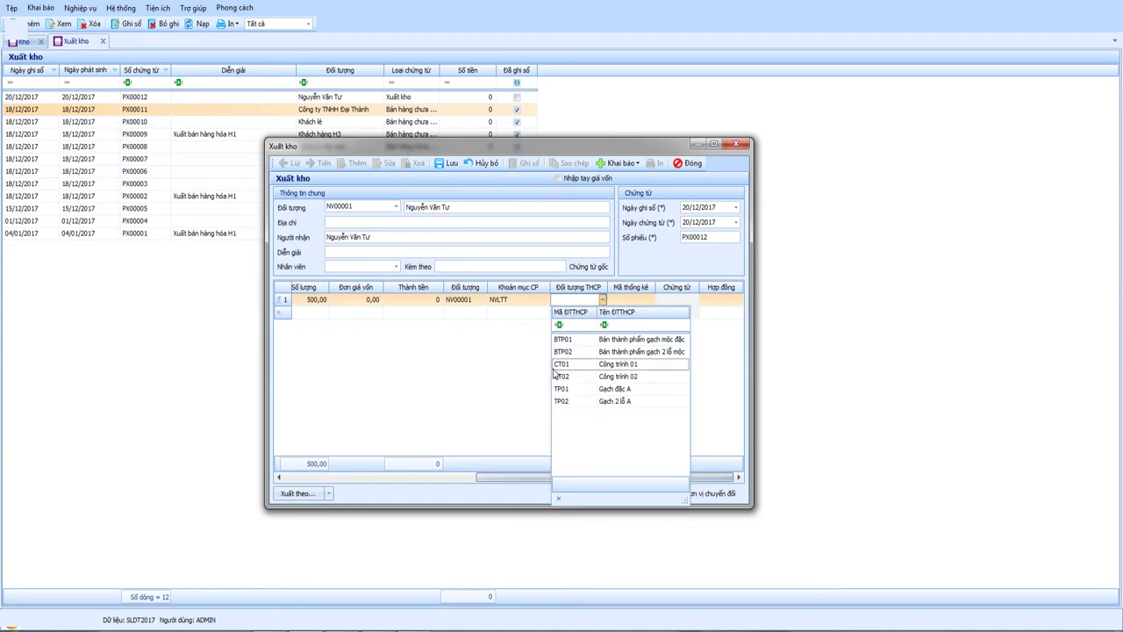
click(496, 319)
click(506, 301)
mouse_move(530, 474)
mouse_down()
mouse_move(564, 485)
mouse_move(359, 483)
mouse_move(515, 475)
mouse_up()
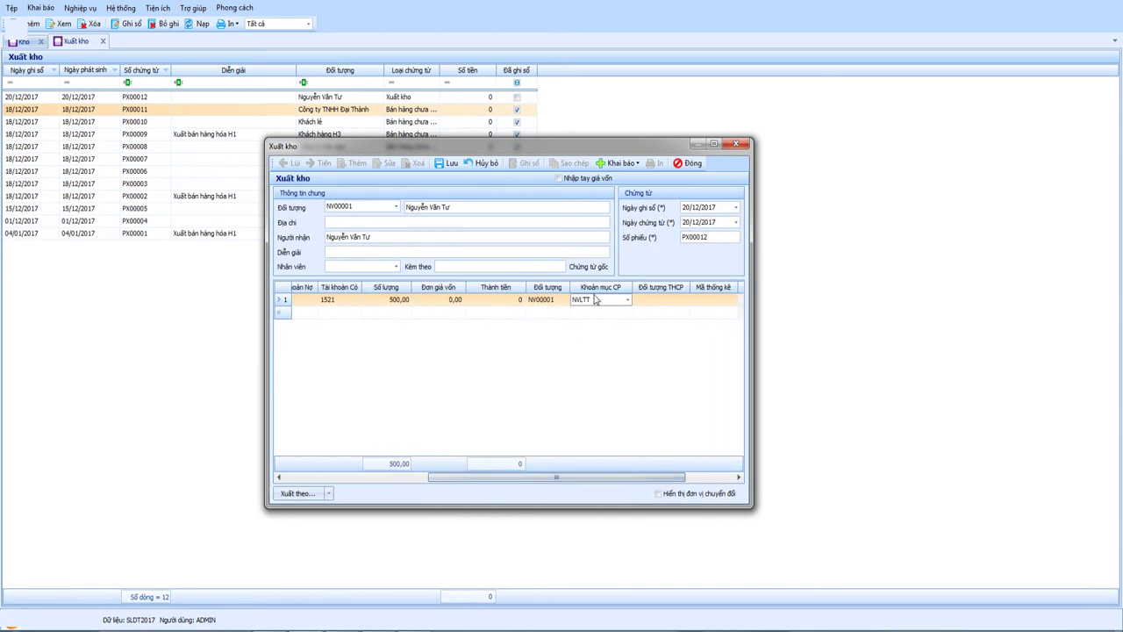
click(685, 301)
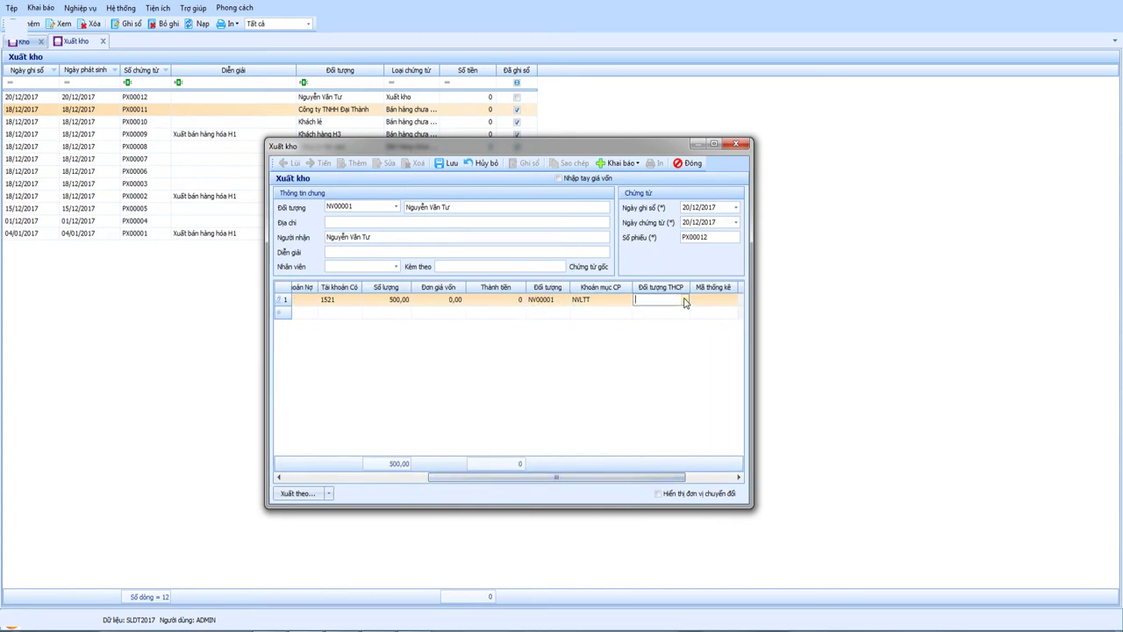
click(686, 301)
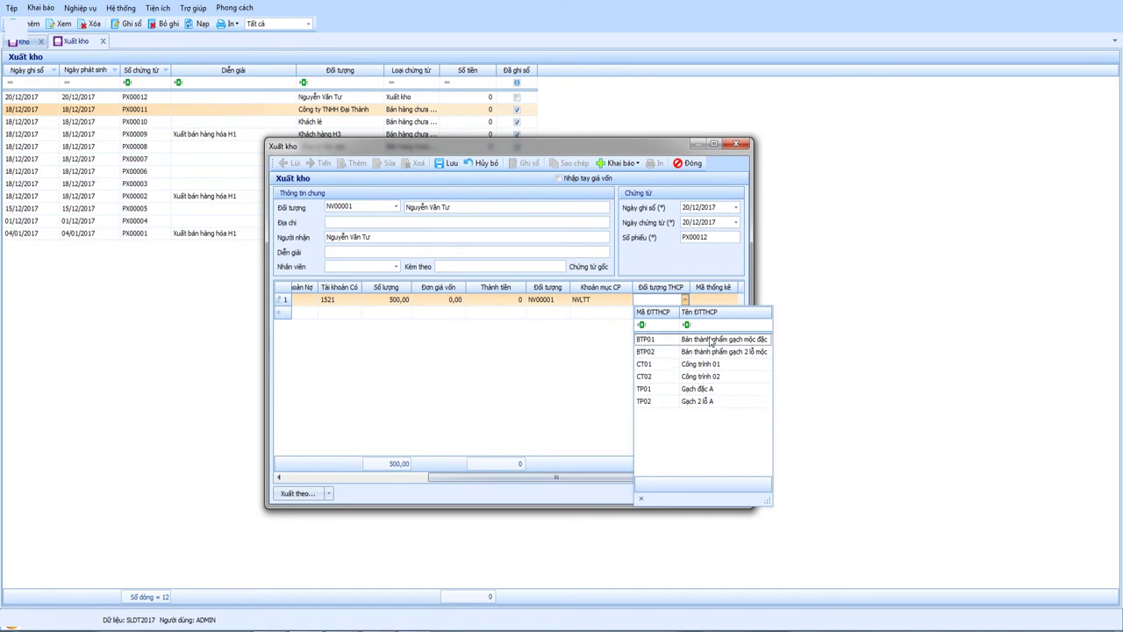
click(692, 341)
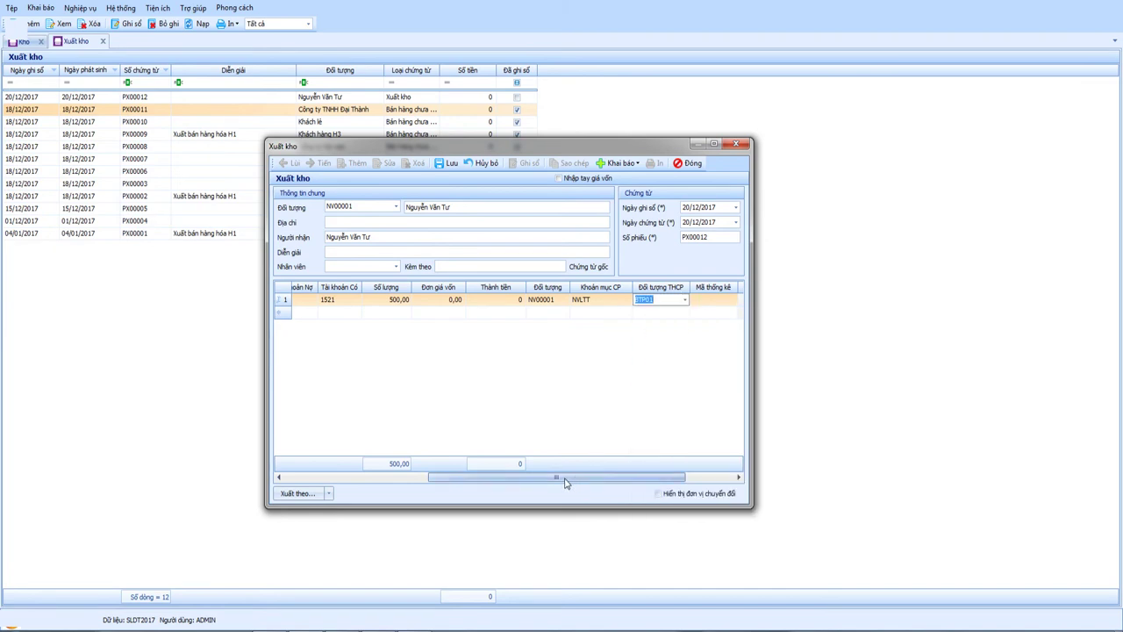
Step: Add a second line for item VT00004 (Đá 1x2) to the stock issue slip
drag(566, 482, 417, 481)
click(329, 314)
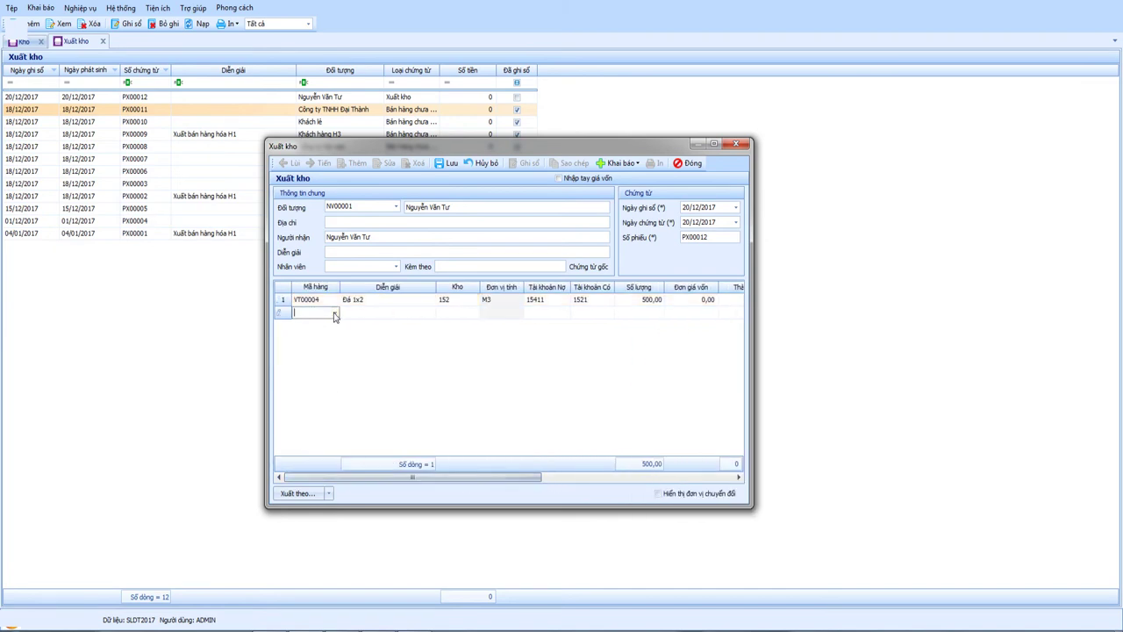
click(335, 315)
click(351, 475)
key(Tab)
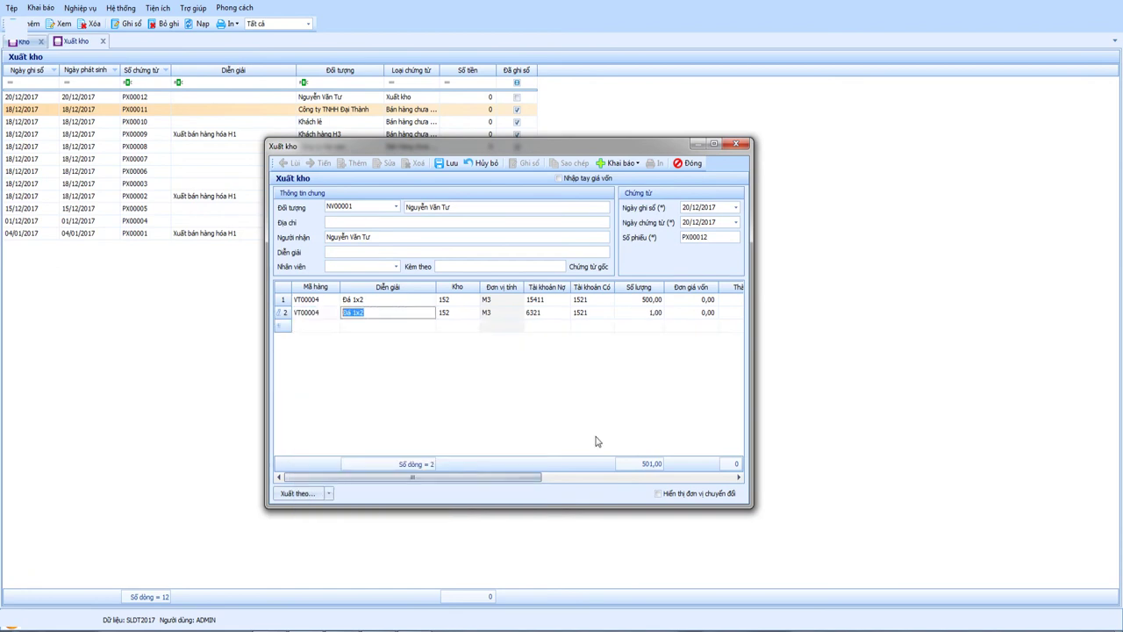
Step: Set the second VT00004 line's debit account to 15411 and its quantity to 250
key(Tab)
key(Tab)
key(F4)
text(15411)
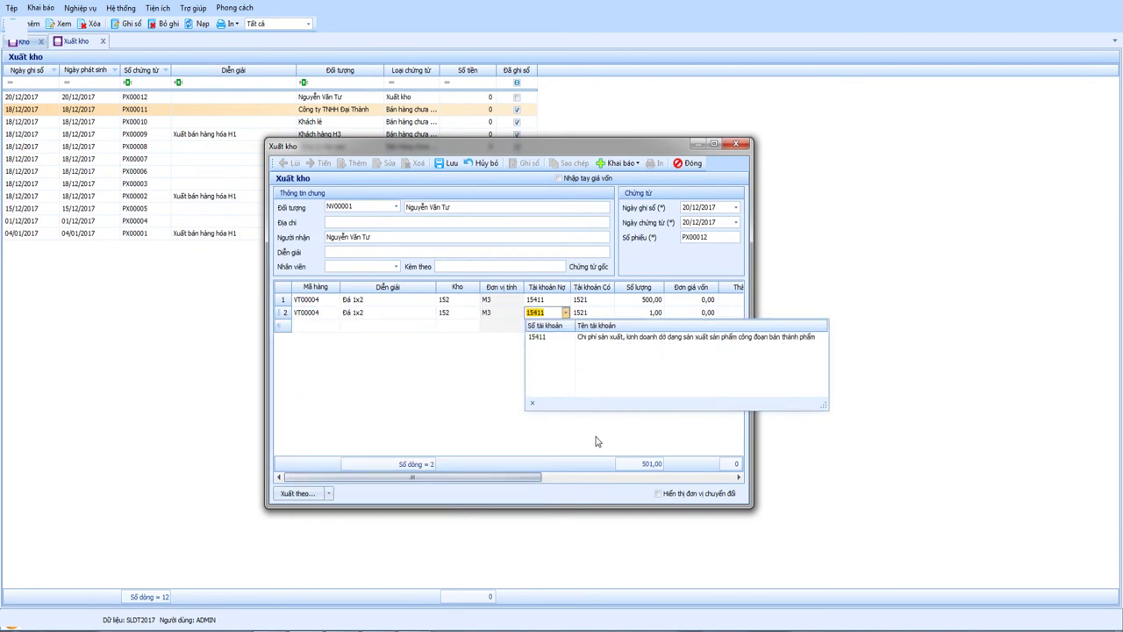
key(Return)
key(Tab)
text(250)
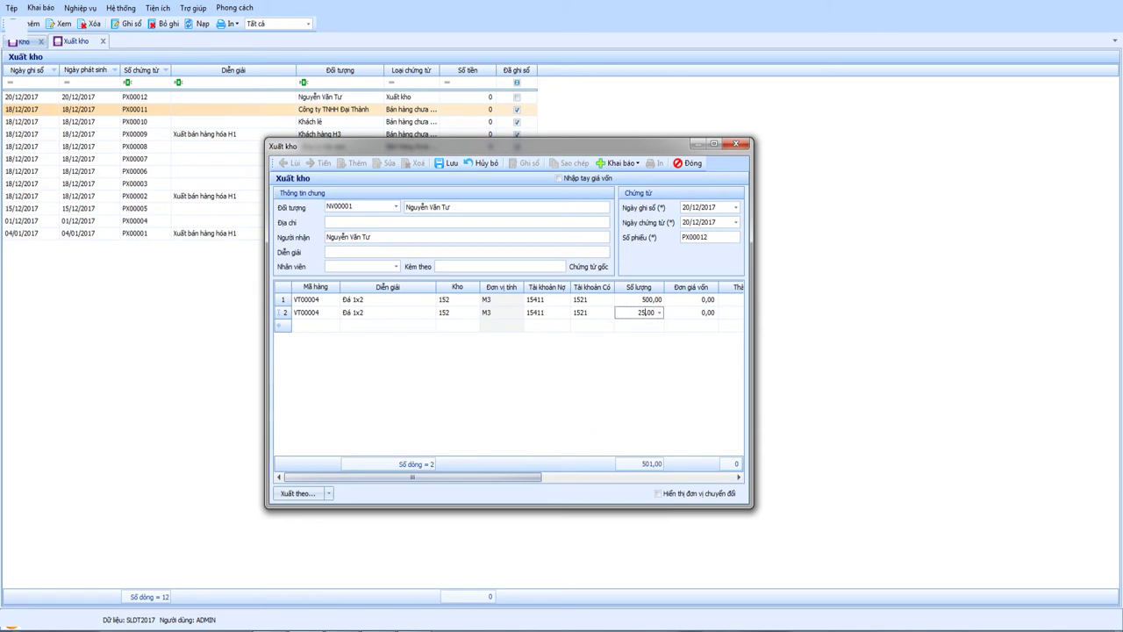
key(Tab)
key(Tab)
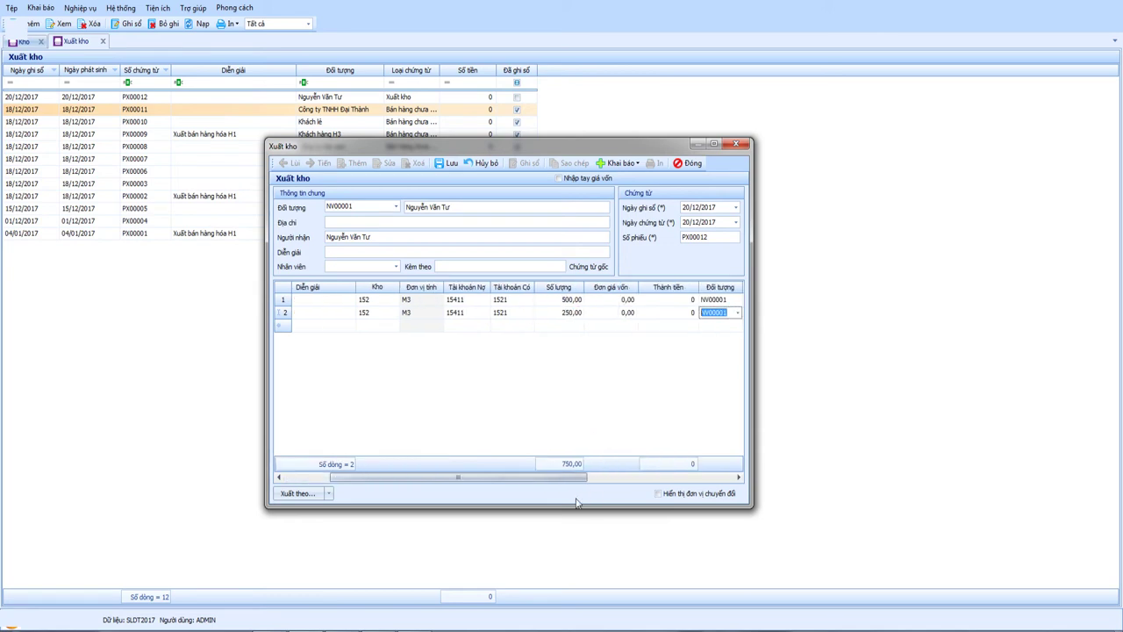
Step: Set the second line's cost object (Đối tượng THCP) to BTP02 and save the stock issue slip
scroll(569, 481, right, 3)
click(602, 312)
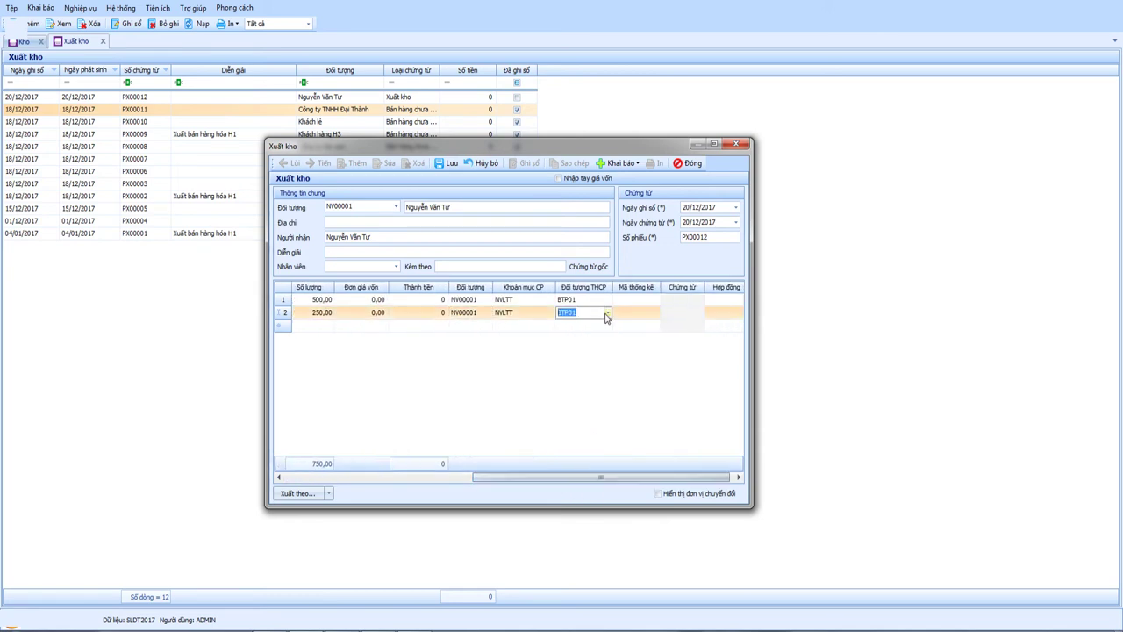
click(608, 313)
click(627, 368)
drag(613, 481, 420, 479)
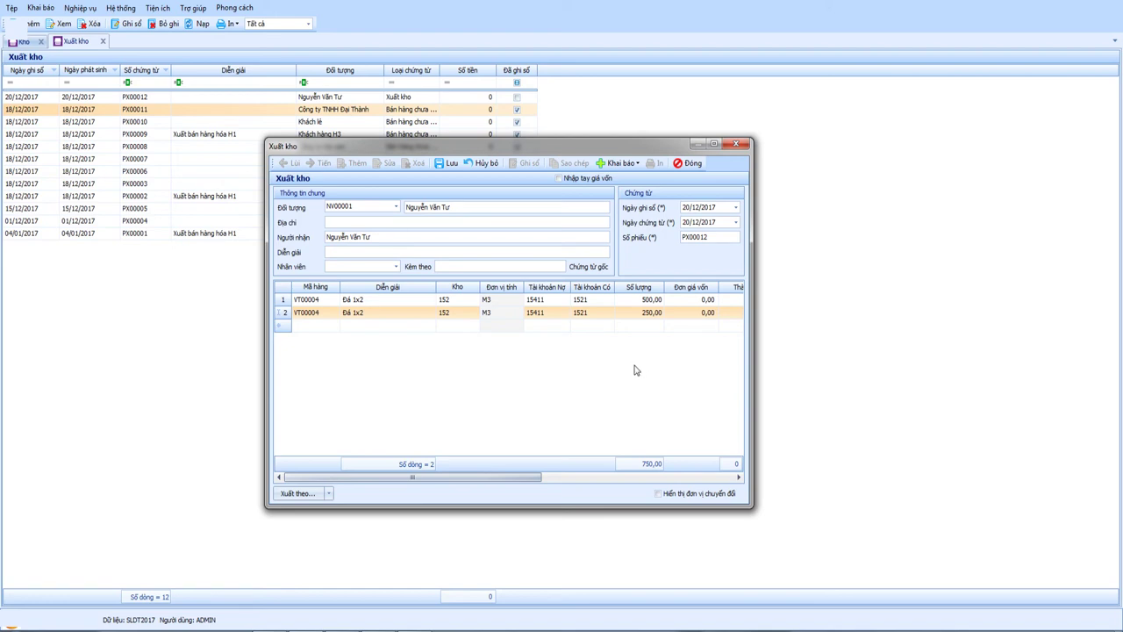
click(448, 164)
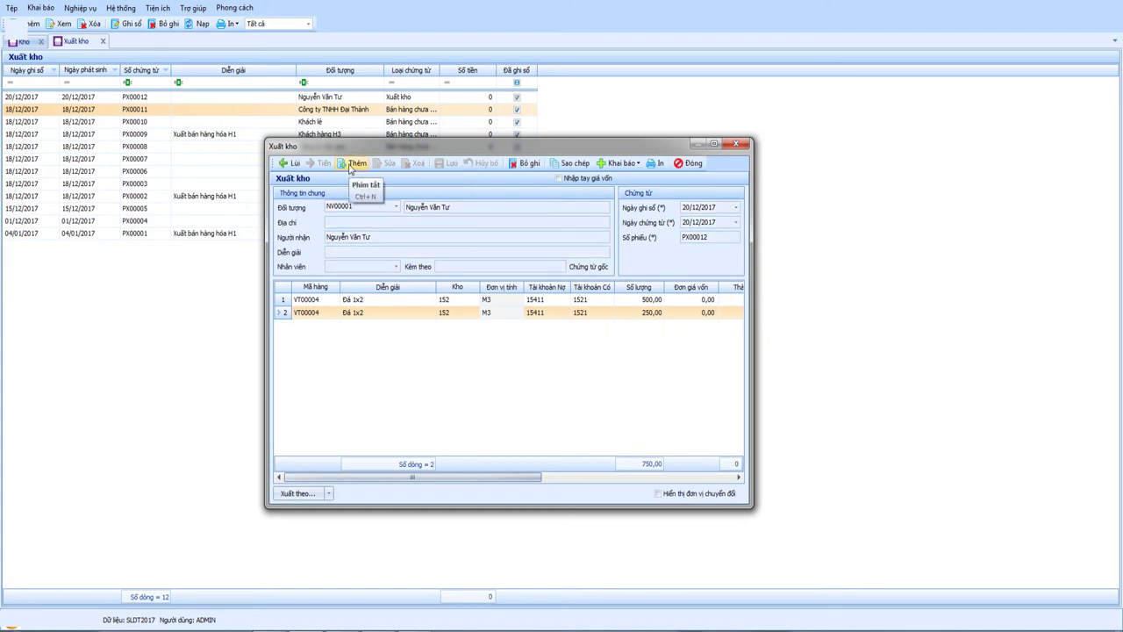
Step: Create a new stock issue slip for the same employee as the previous slip
click(354, 165)
click(396, 208)
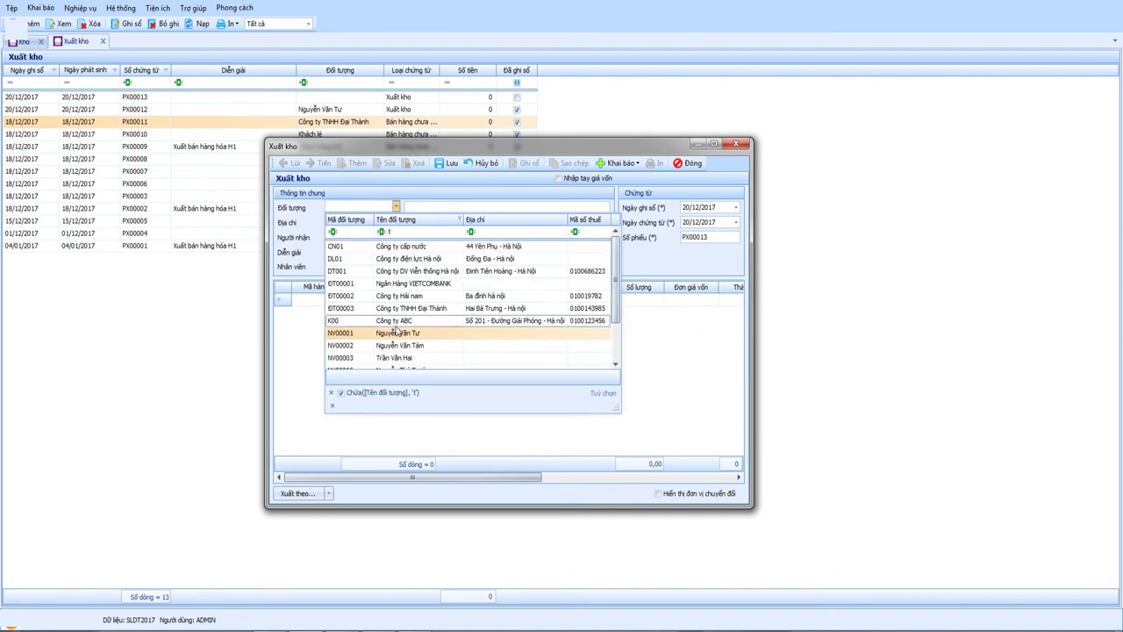
click(396, 332)
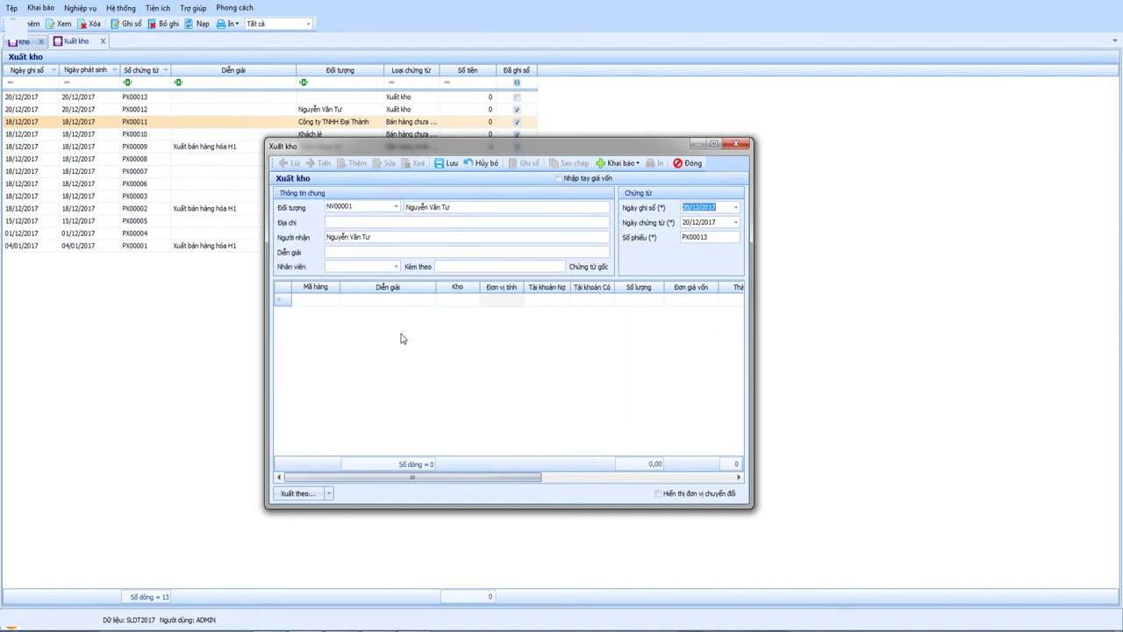
click(402, 339)
Step: Add a line for semi-finished item BTP01 to the new slip, issued from warehouse 154
click(334, 299)
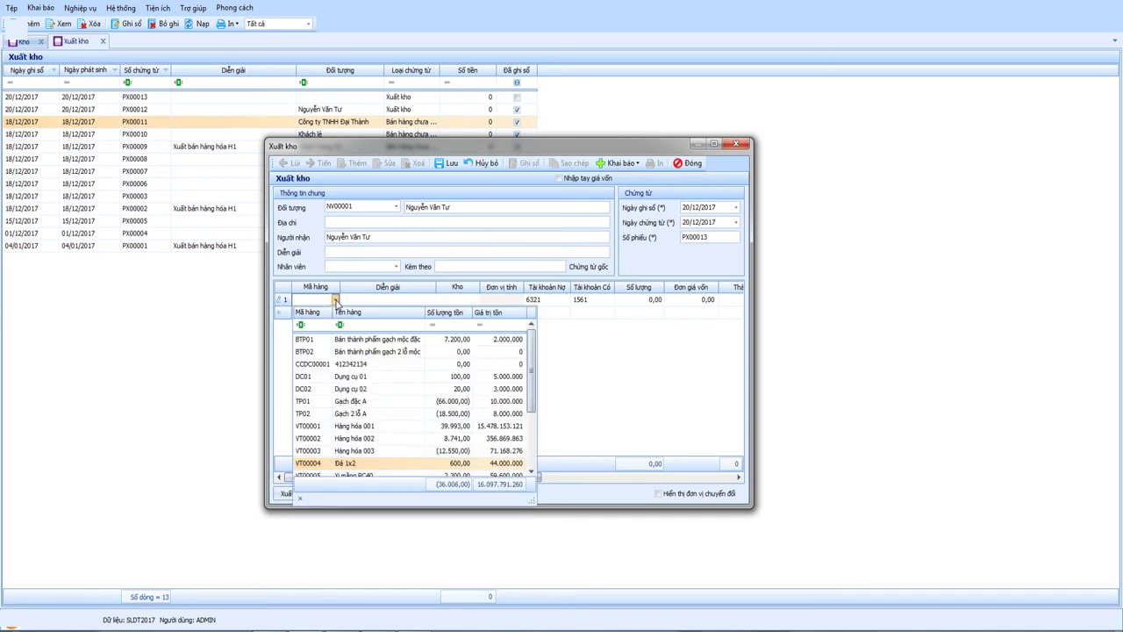
click(364, 342)
key(Return)
key(Return)
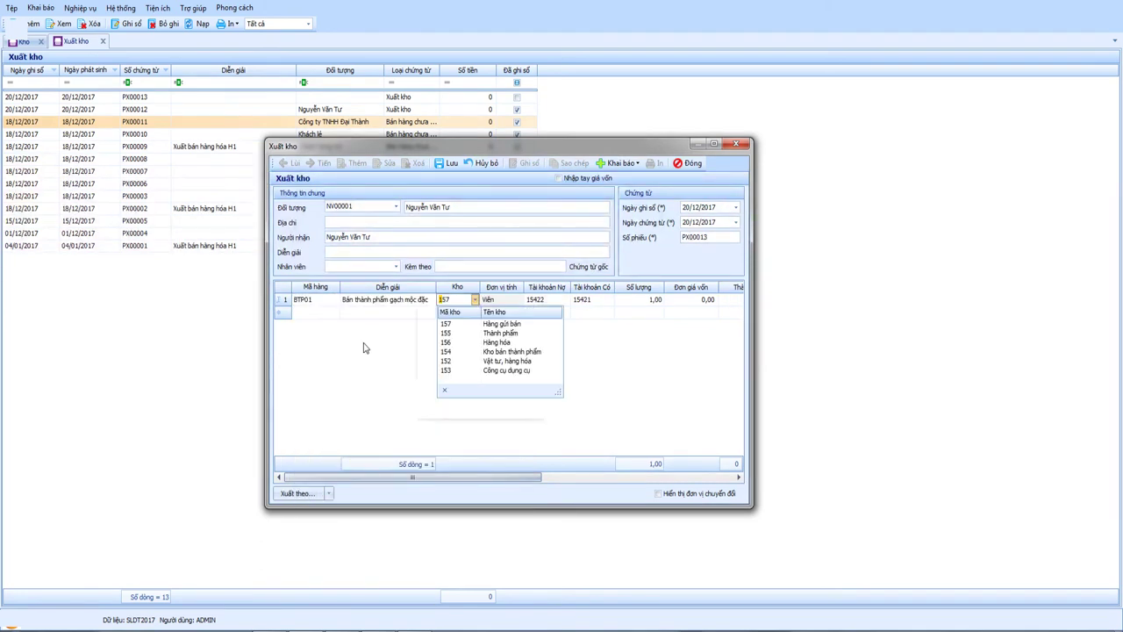
key(Down)
key(Down)
key(Down)
key(Return)
key(Return)
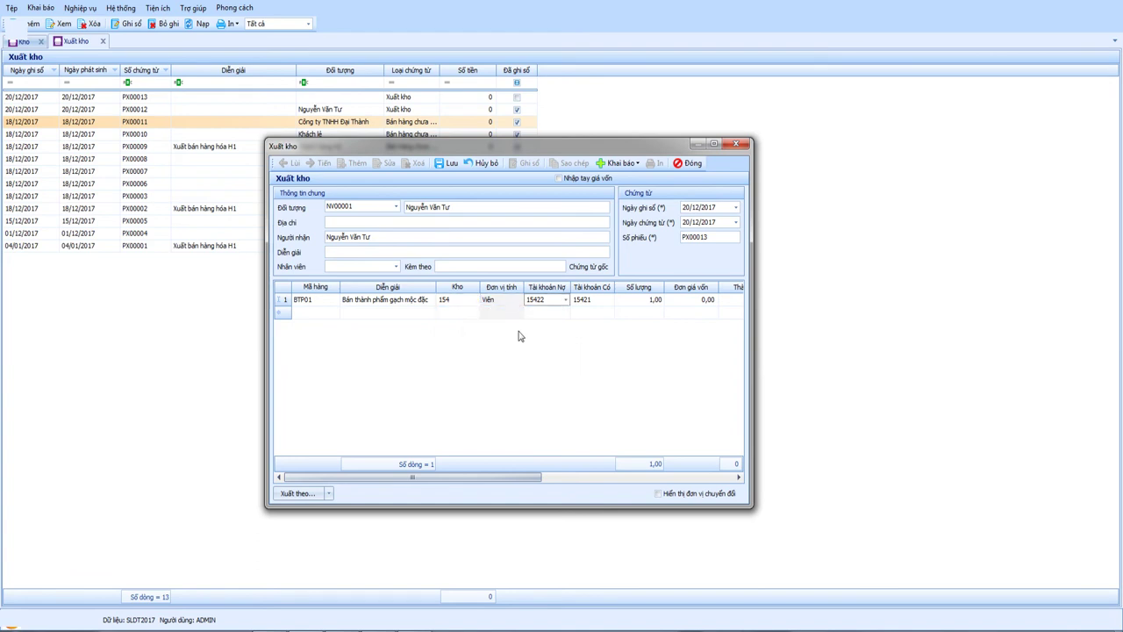
Step: Set the BTP01 line's debit account to 15412 and credit account to 15411, and recheck both in the account lists
click(565, 301)
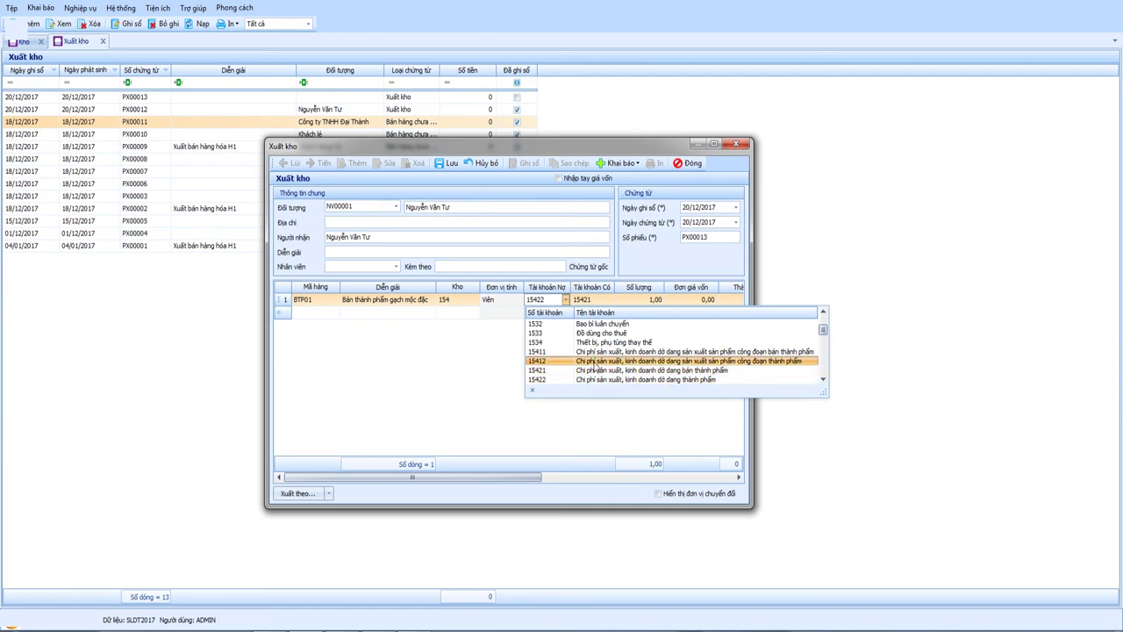
click(594, 363)
key(Tab)
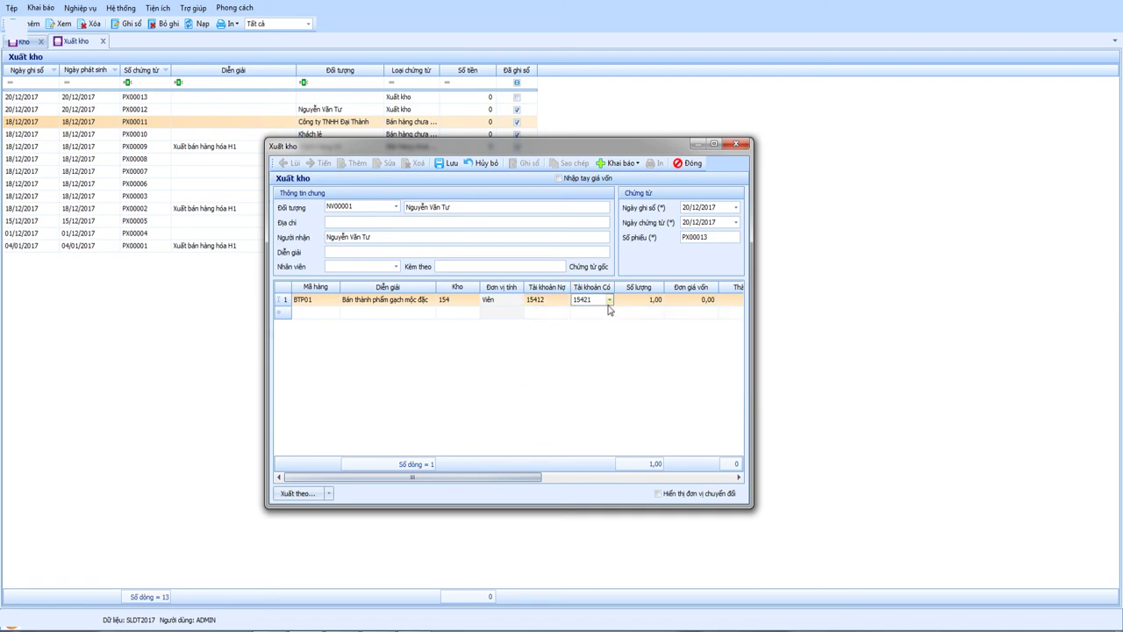
click(609, 300)
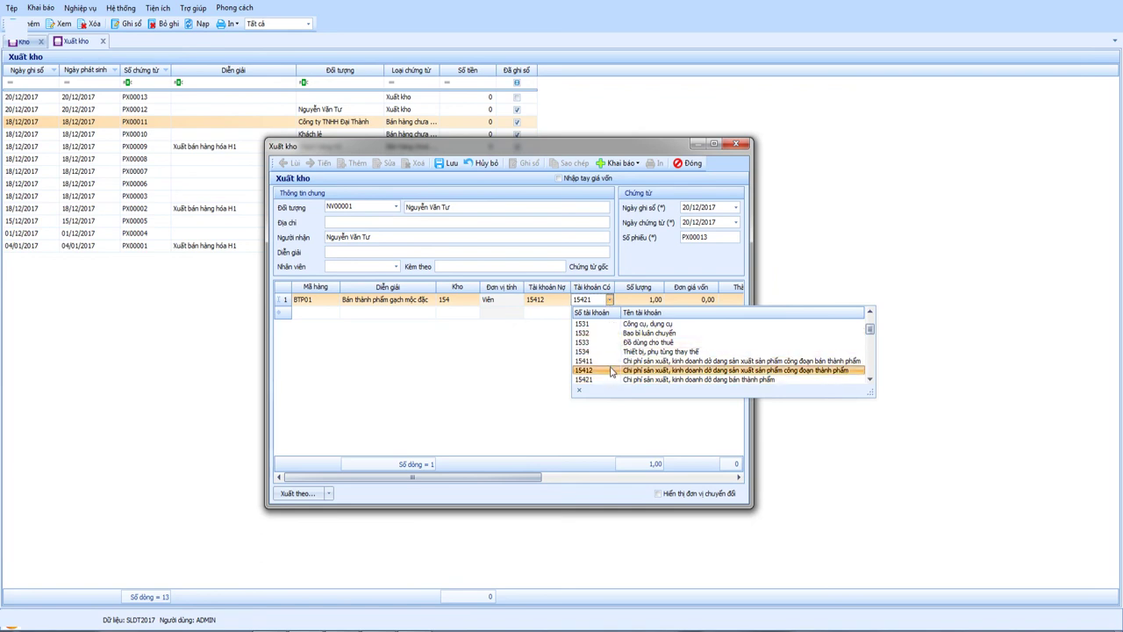
click(608, 361)
click(566, 301)
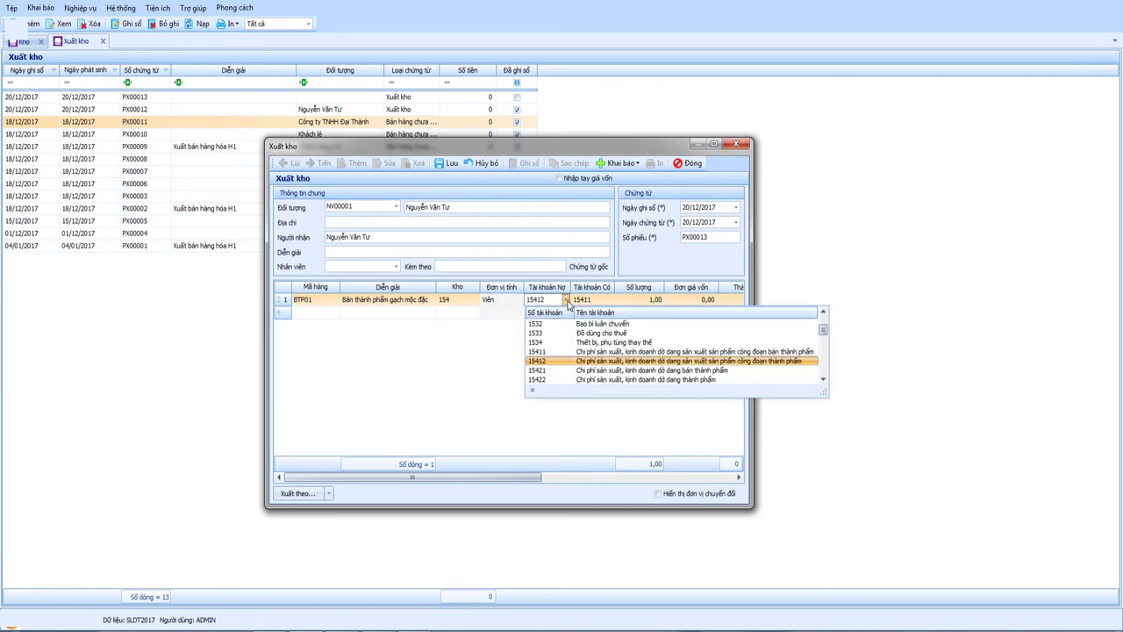
click(494, 358)
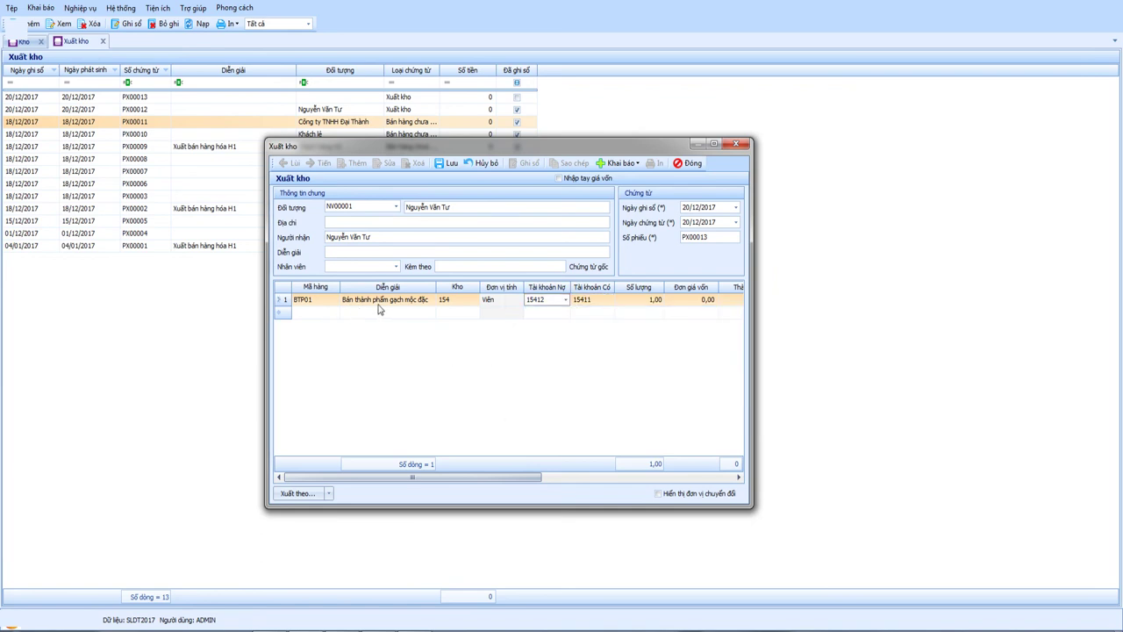
click(576, 301)
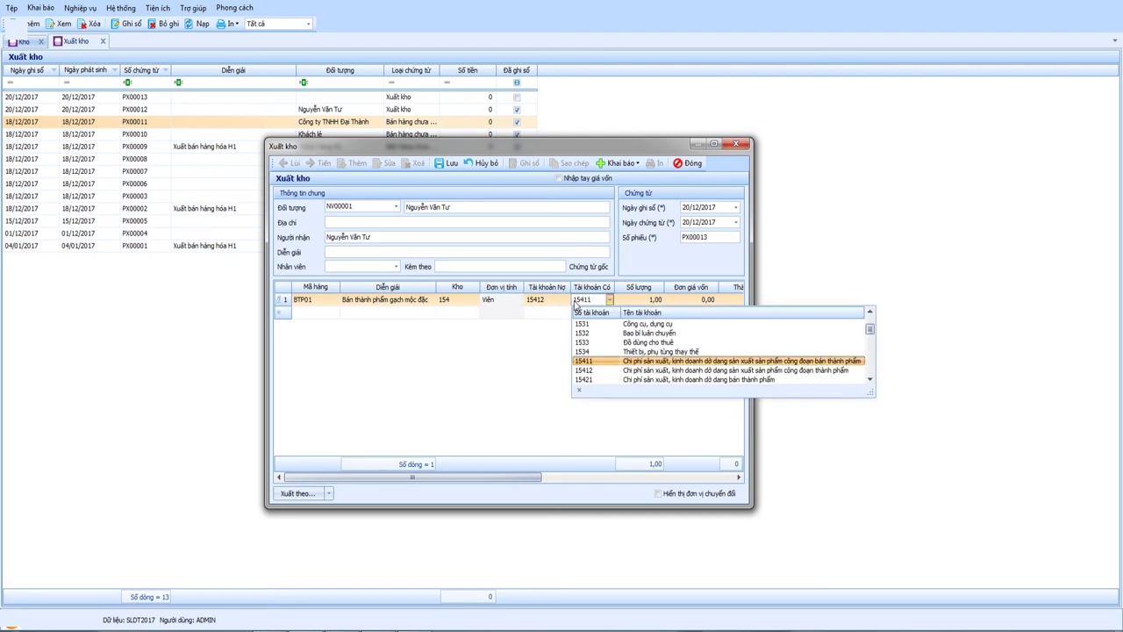
Step: Set the BTP01 line's quantity to 5.000 and its cost item (Khoản mục CP) to CDT, Công đoạn trước chuyển sang
drag(480, 476, 639, 477)
click(369, 299)
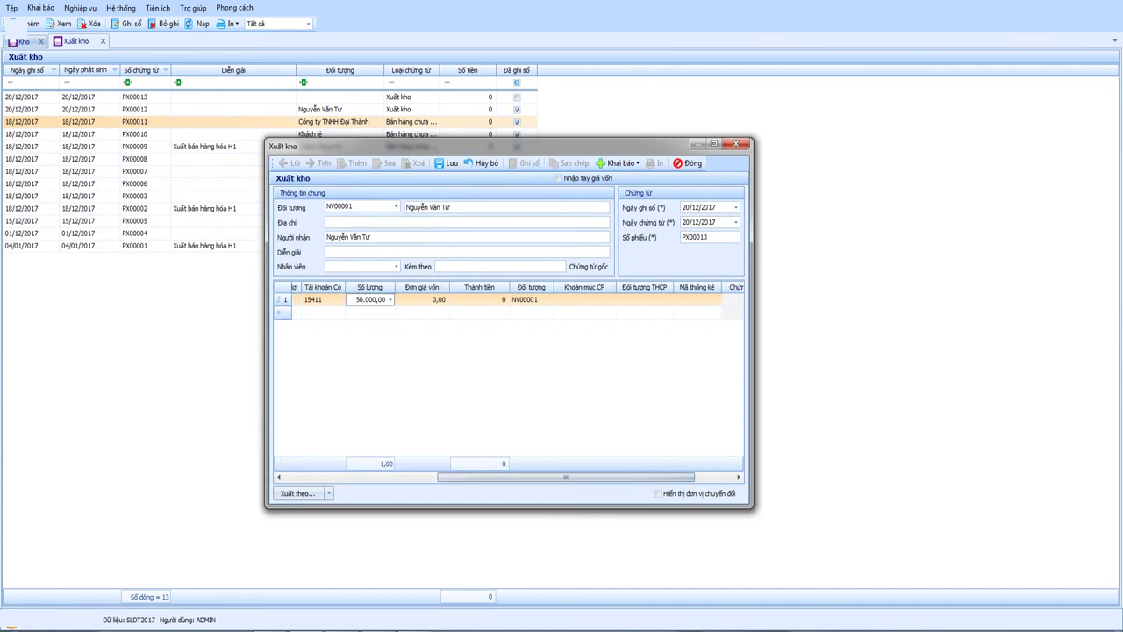
text(5000)
key(Tab)
key(Tab)
key(Tab)
key(Tab)
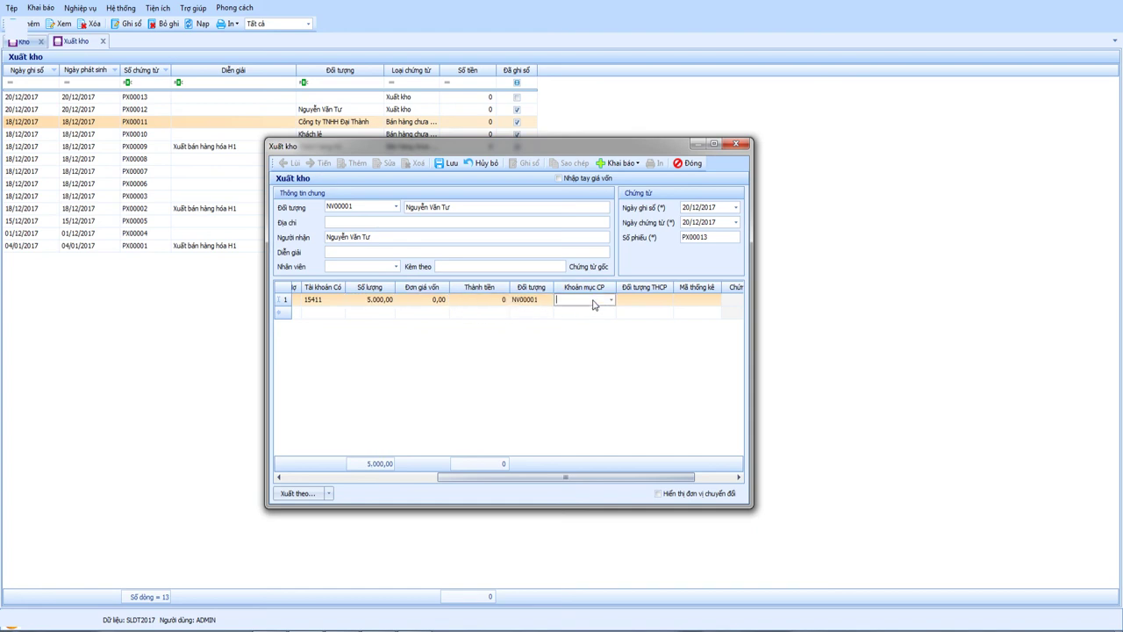
click(613, 301)
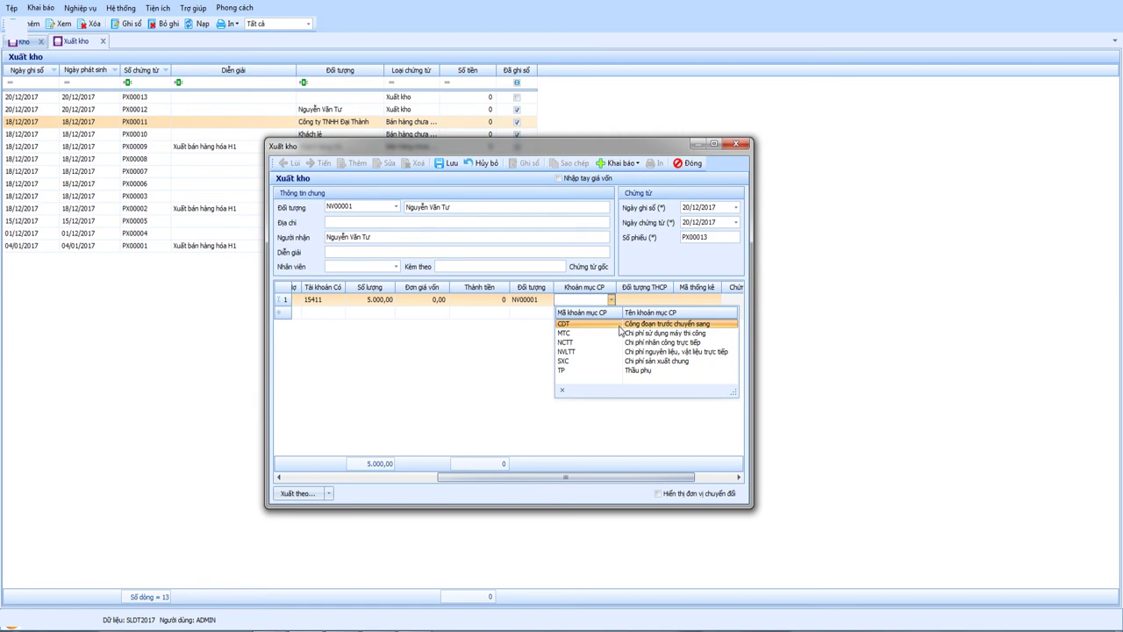
click(620, 325)
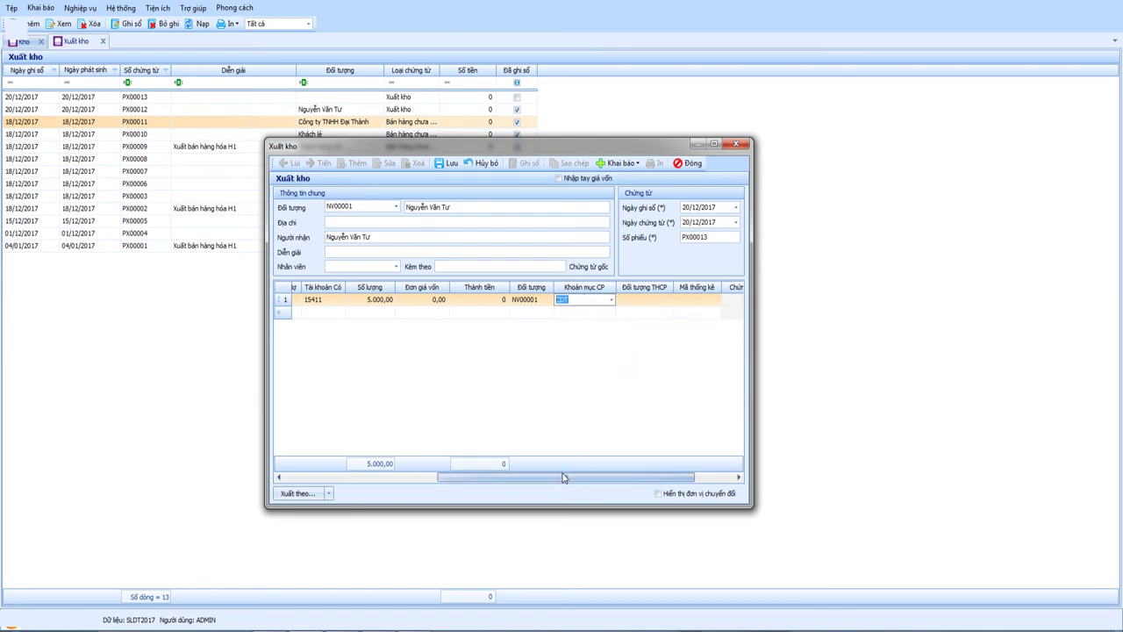
Step: Review the BTP01 line from its item code and accounts across to its cost item and cost object columns
drag(566, 477, 351, 486)
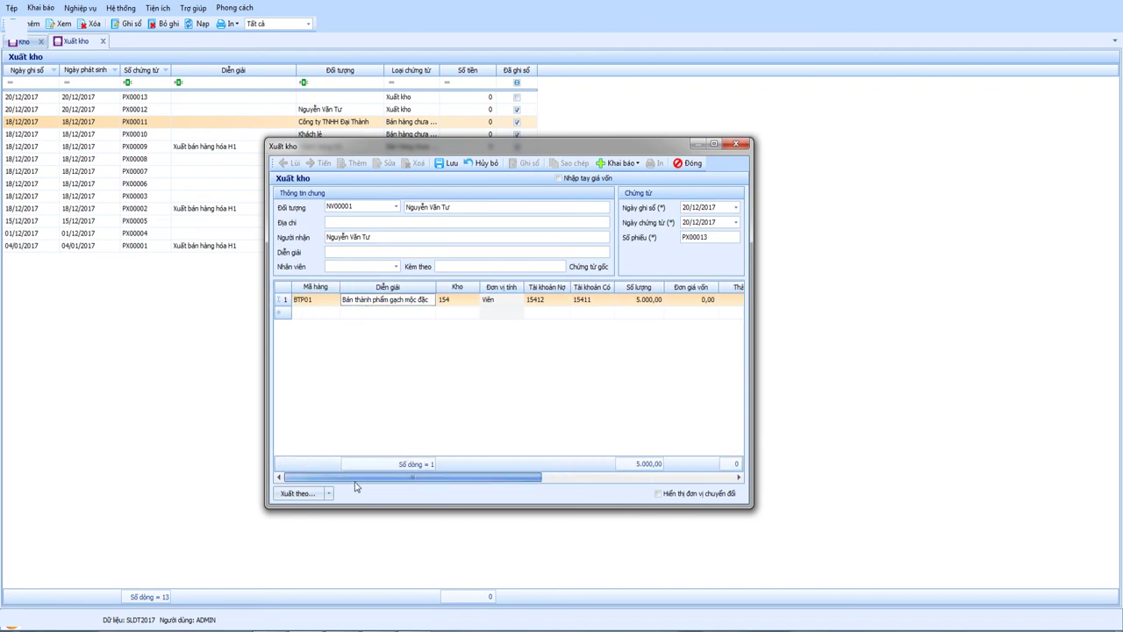
click(314, 300)
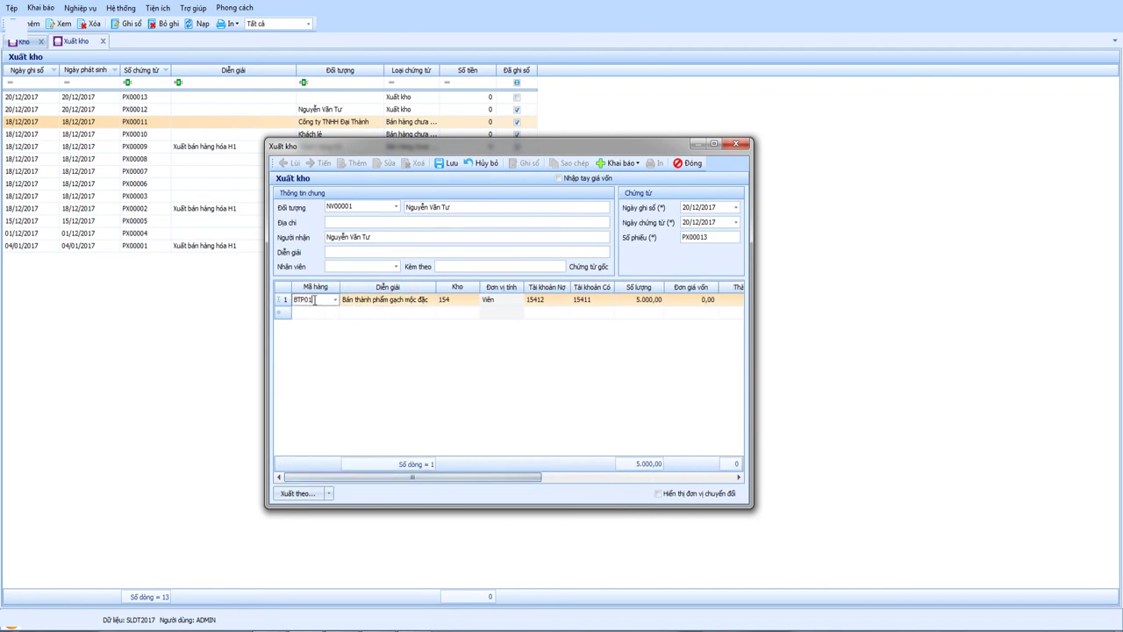
click(379, 304)
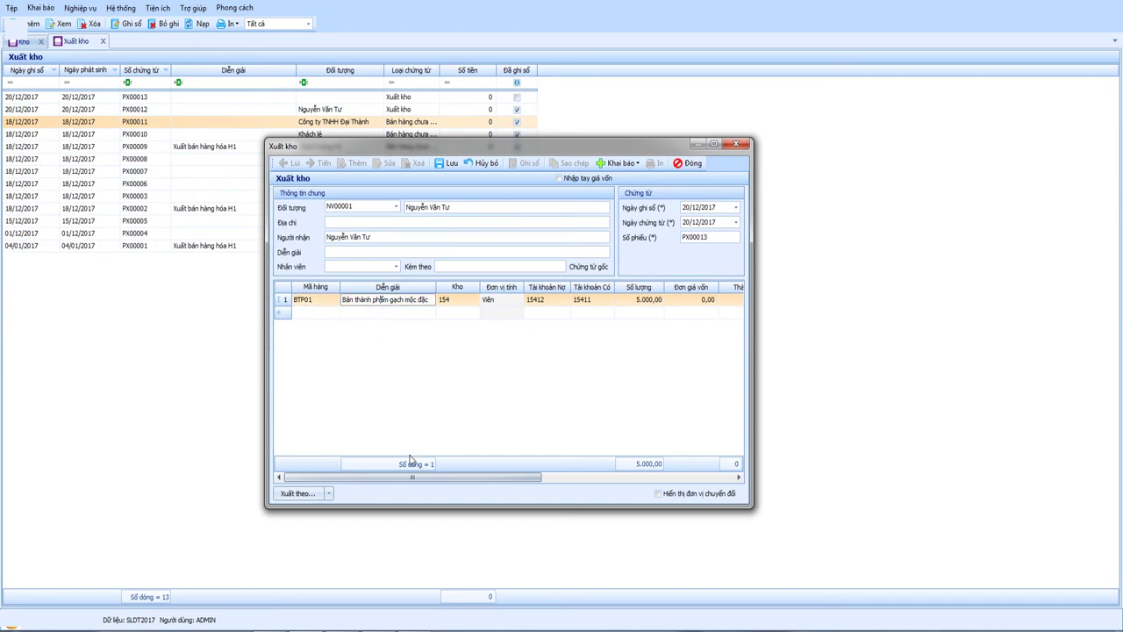
drag(412, 479, 636, 494)
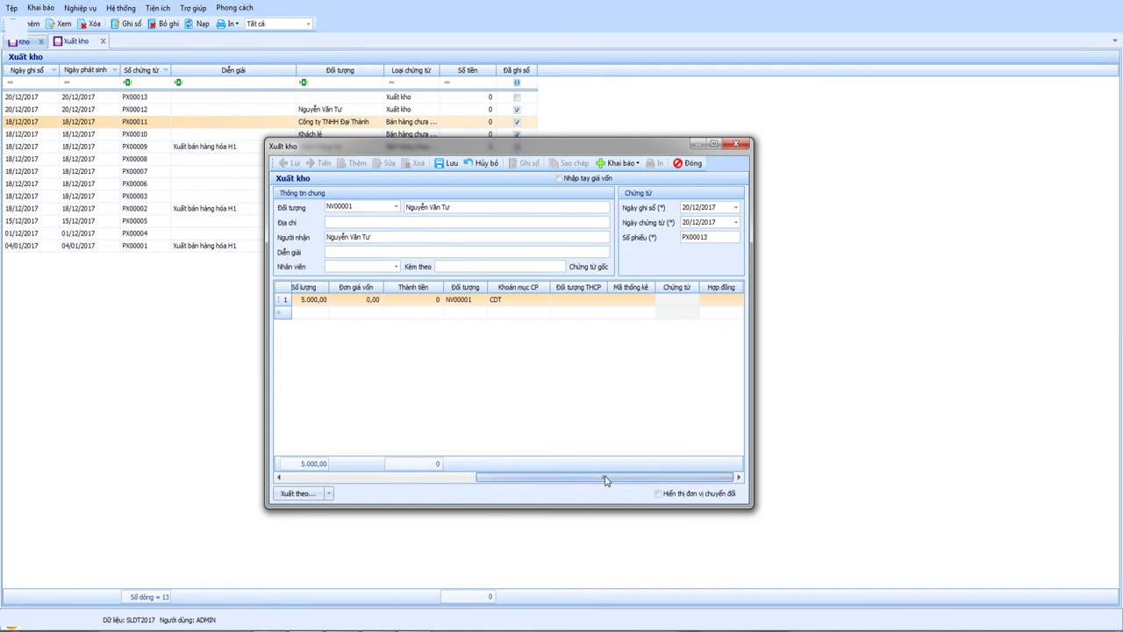
drag(605, 480, 363, 493)
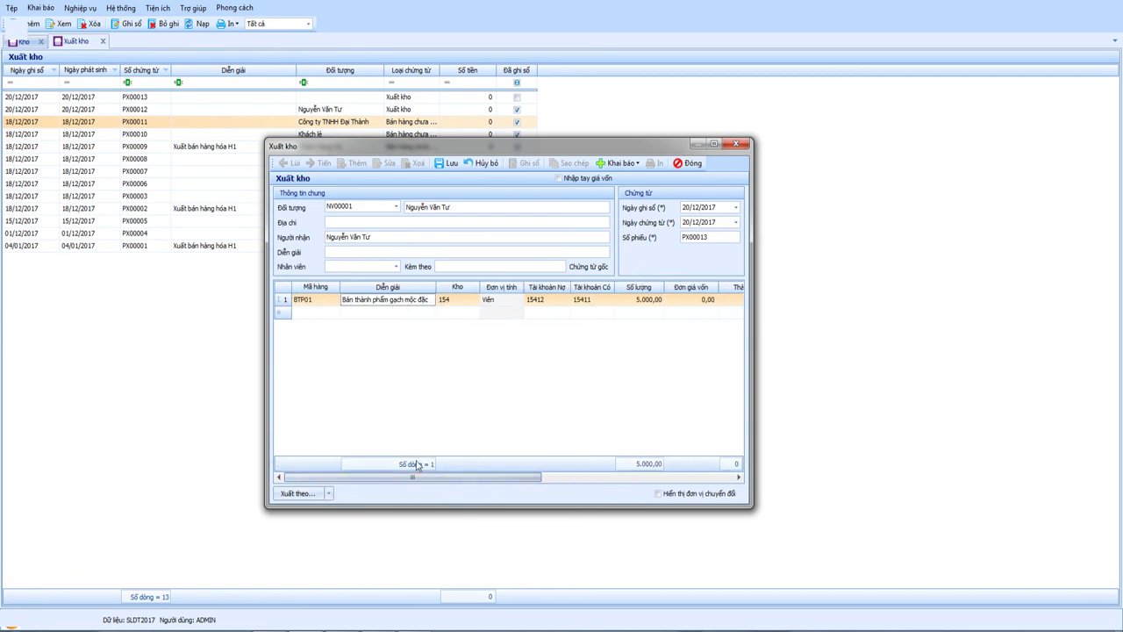
mouse_move(415, 480)
mouse_down()
mouse_move(434, 480)
mouse_move(409, 480)
mouse_up()
mouse_move(413, 480)
mouse_down()
mouse_move(632, 484)
mouse_move(416, 484)
mouse_up()
drag(413, 477, 632, 476)
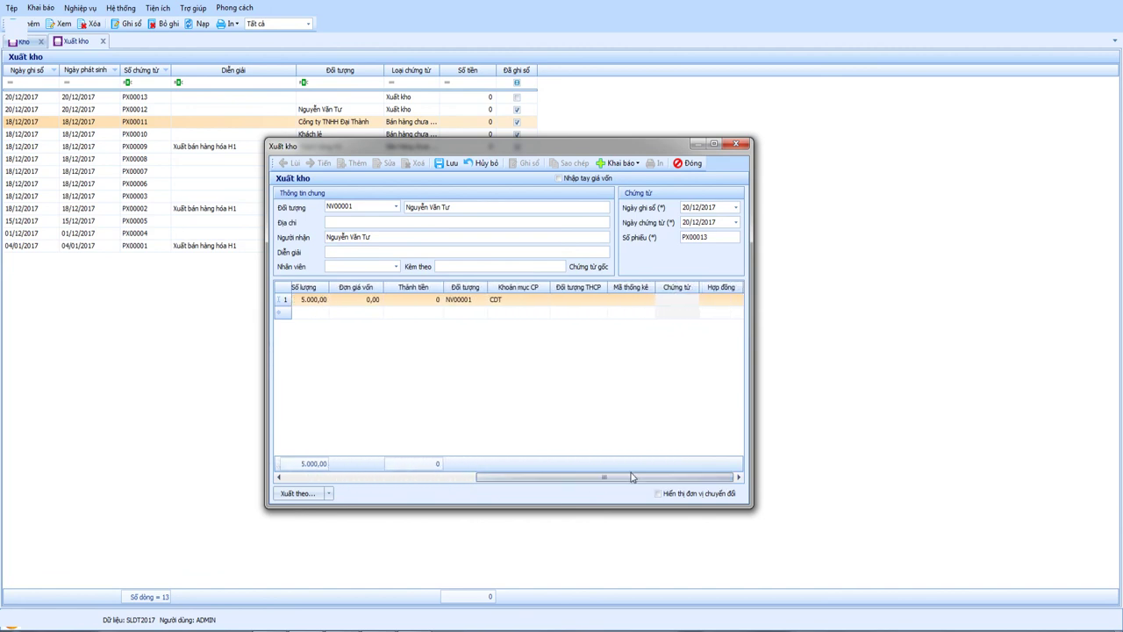
Step: Set the BTP01 line's cost object (Đối tượng THCP) to TP01, Gạch đặc A
click(527, 300)
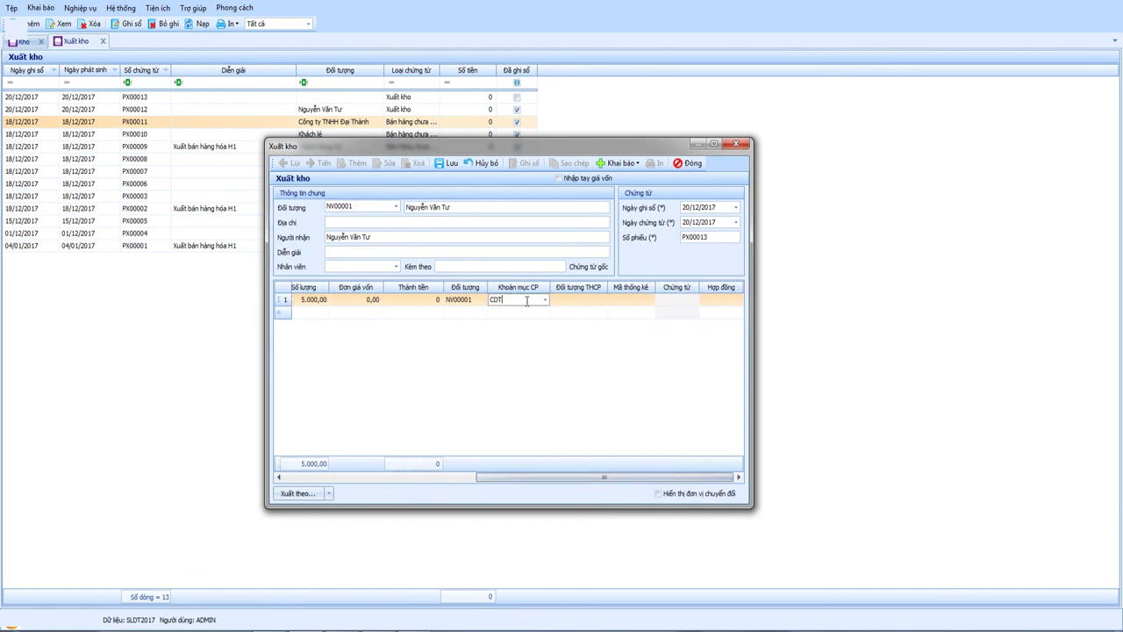
click(588, 300)
click(602, 299)
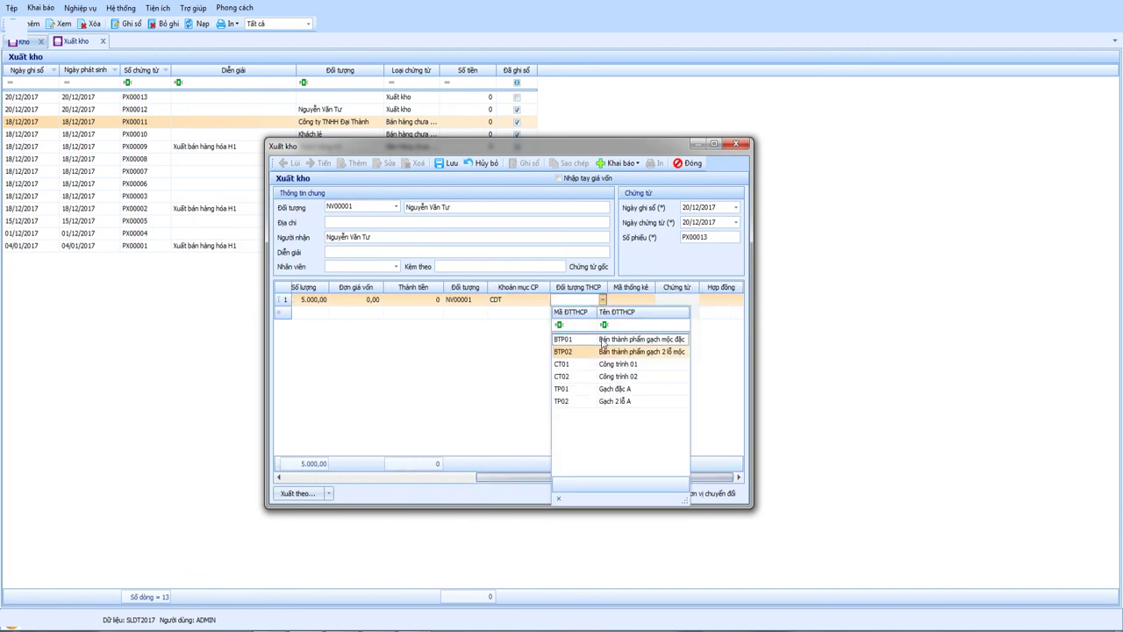
click(600, 388)
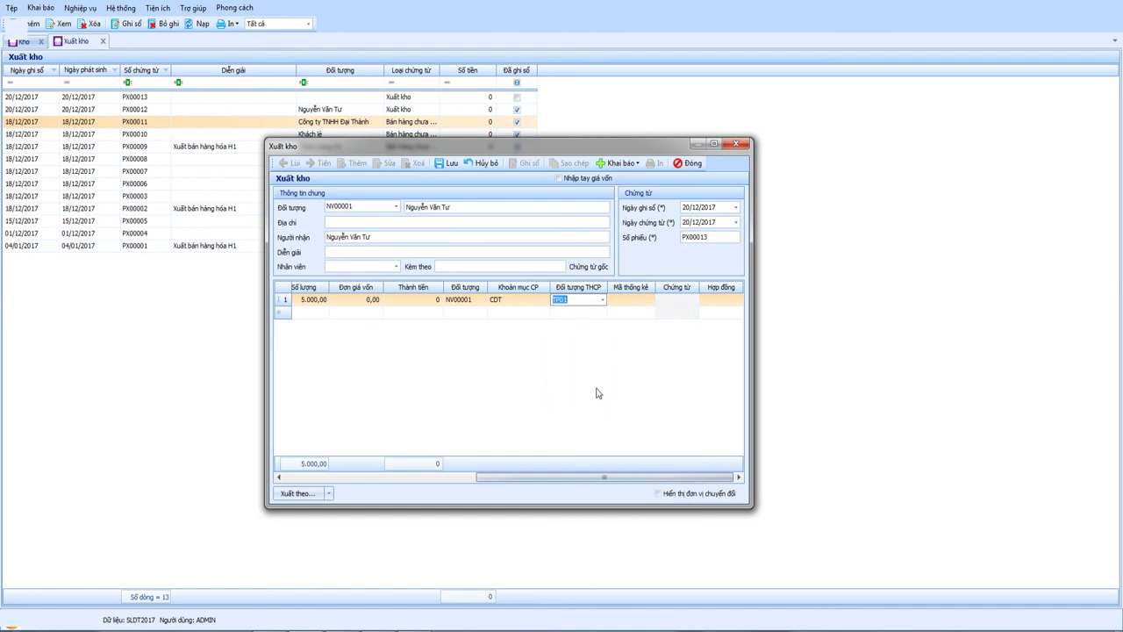
key(Tab)
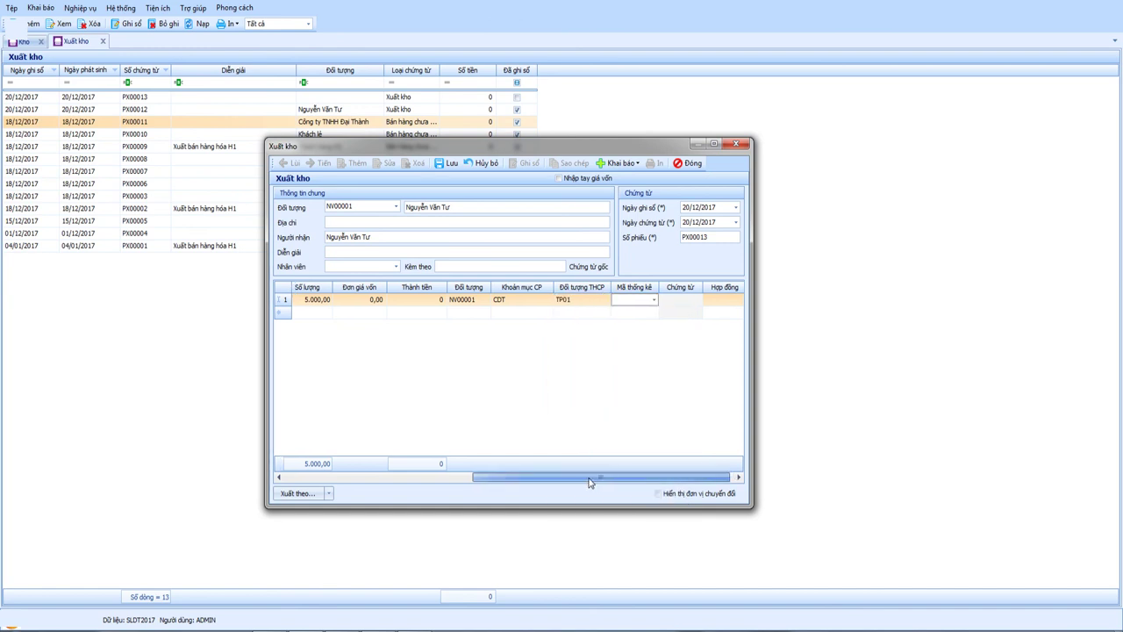
Step: Save and close the stock issue slip, and close the issue list and warehouse module to return to the main screen
drag(591, 477, 402, 484)
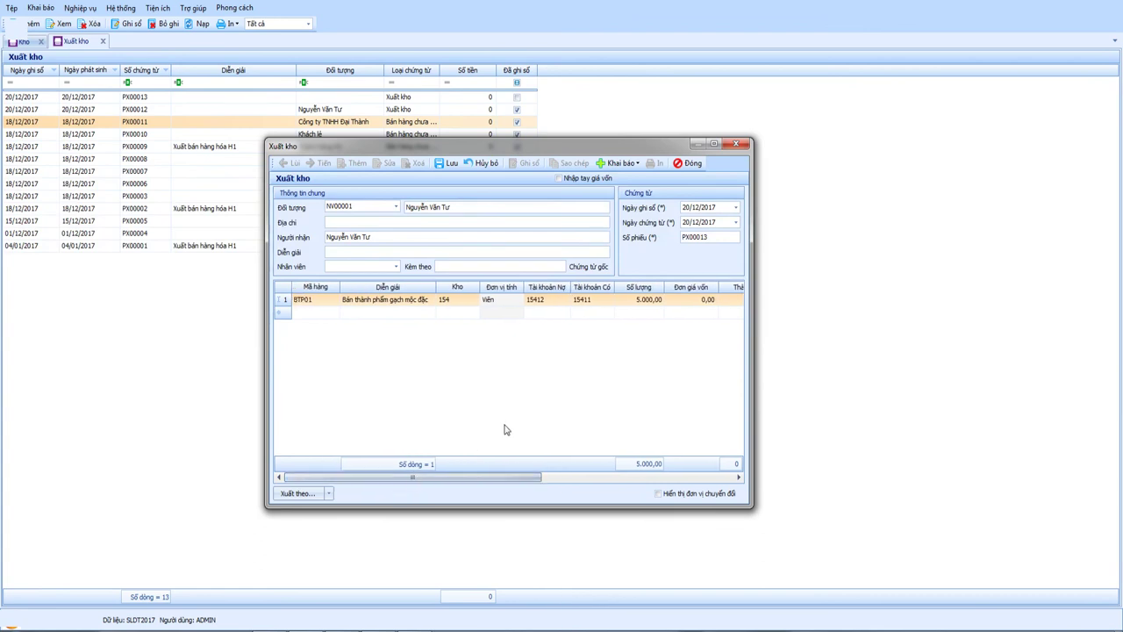
click(448, 164)
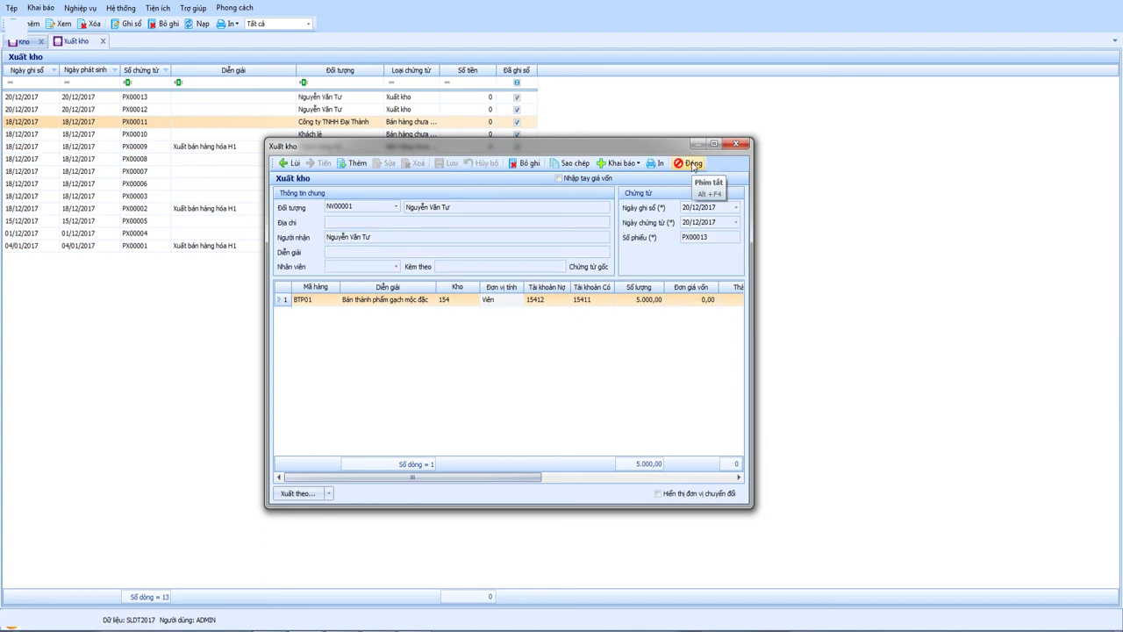
click(691, 163)
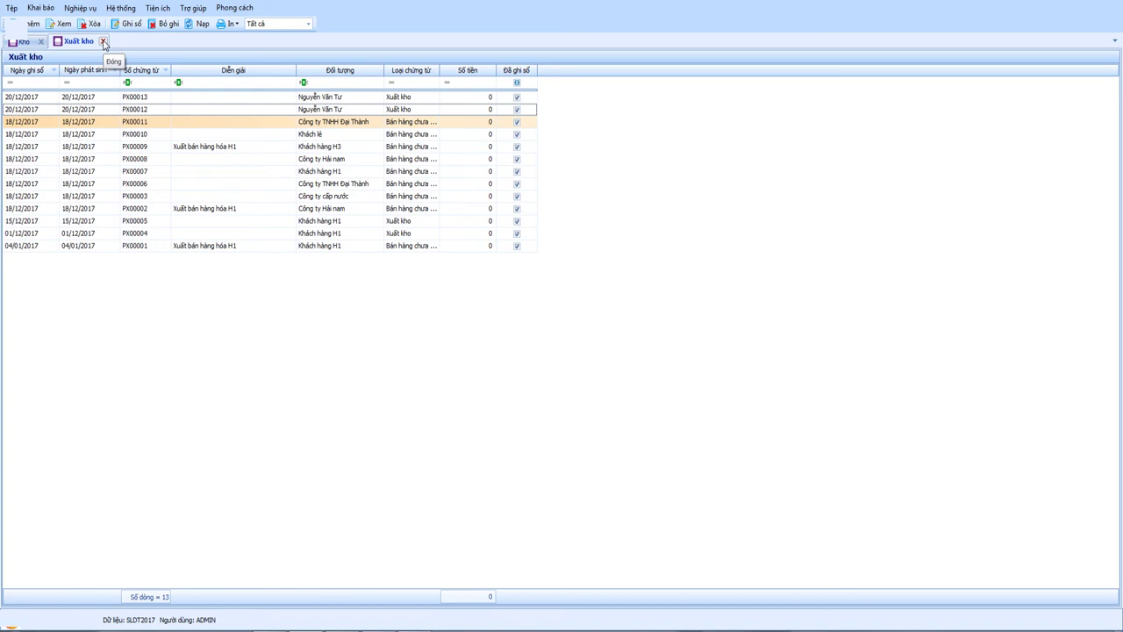
click(102, 41)
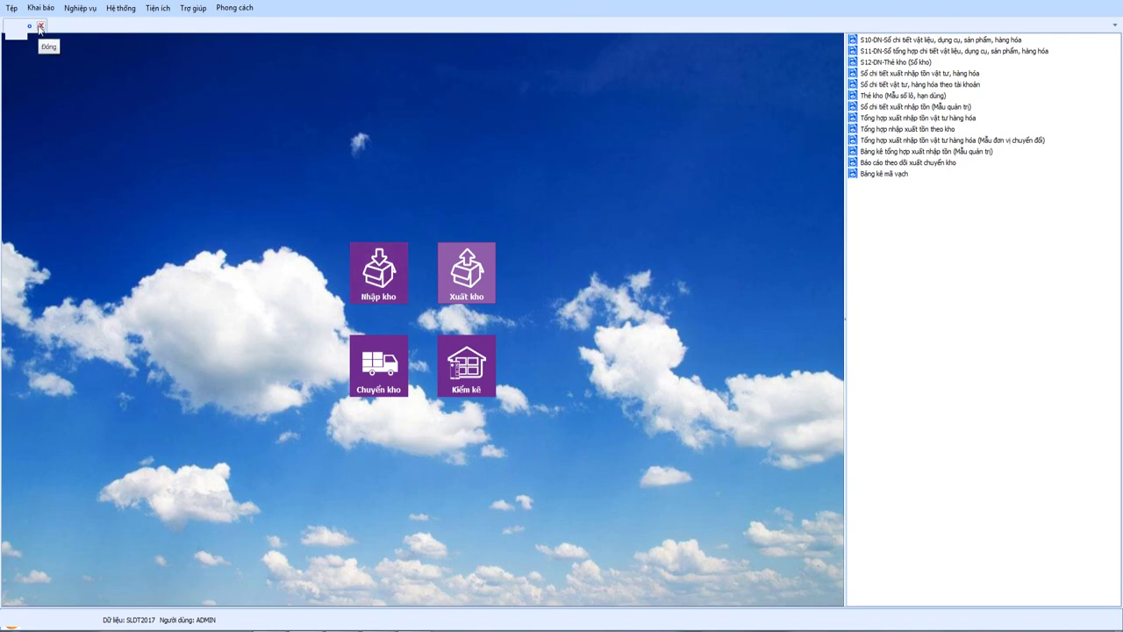
click(39, 27)
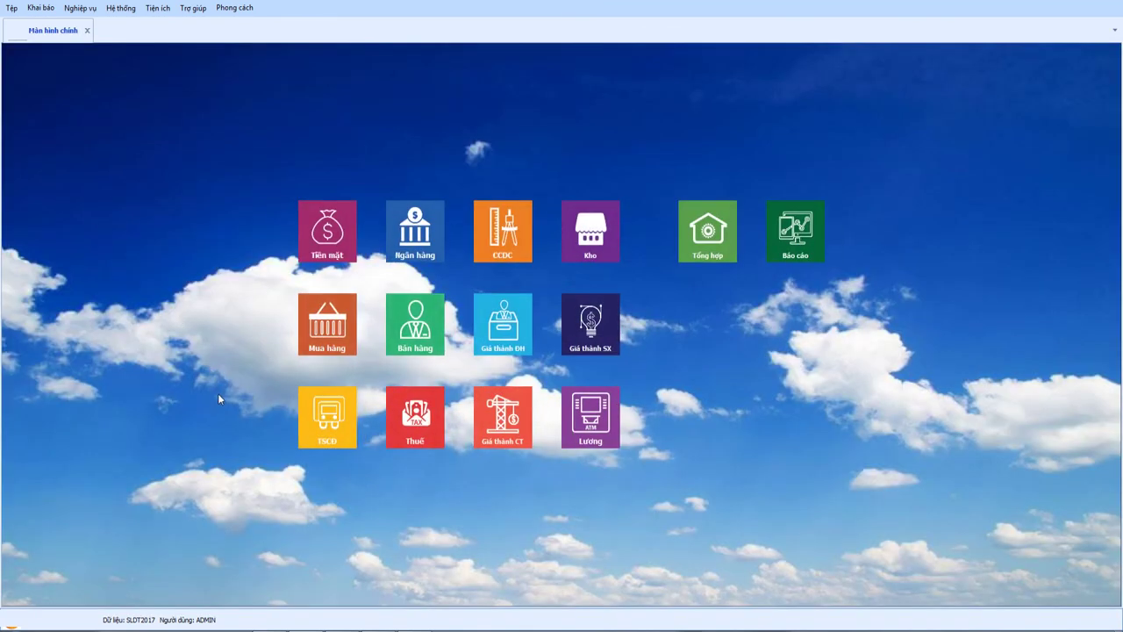